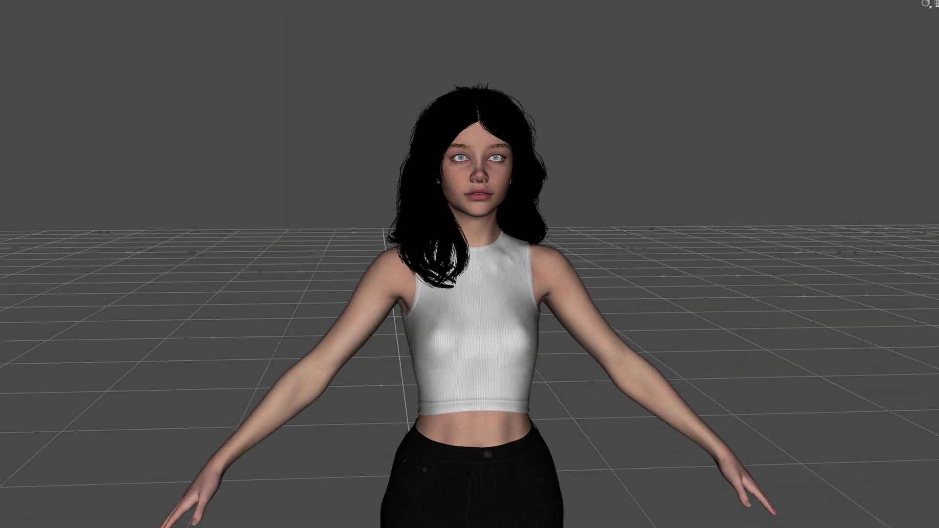
# Step: Raise and lower the figure's left arm by its hand to compare posing with and without strand hair
pyautogui.moveTo(587, 364); pyautogui.dragTo(687, 366, button='middle')
pyautogui.moveTo(704, 435); pyautogui.dragTo(709, 372)
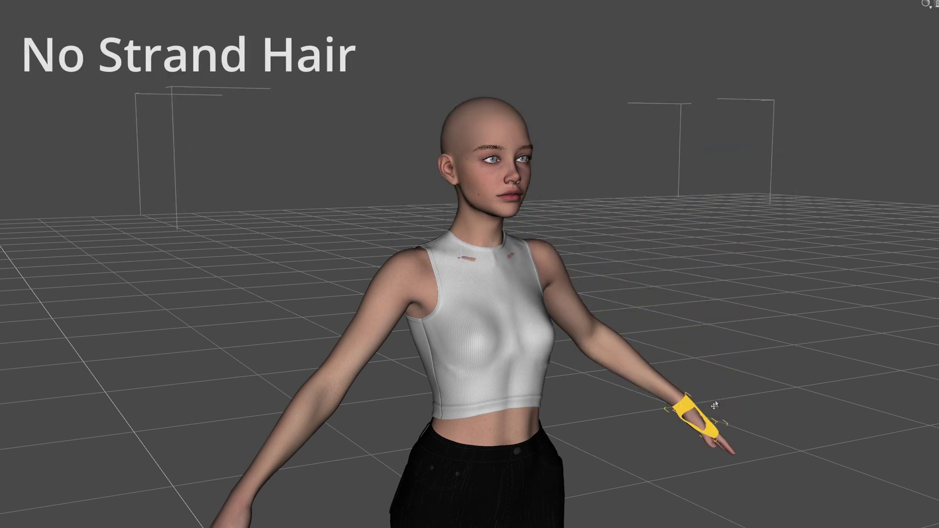
pyautogui.moveTo(715, 399); pyautogui.dragTo(724, 284)
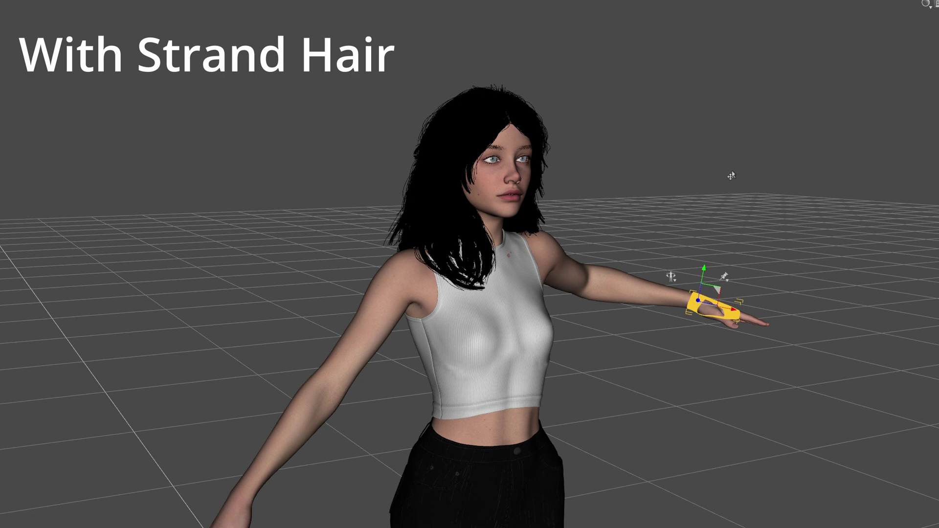
pyautogui.moveTo(731, 176); pyautogui.dragTo(756, 325)
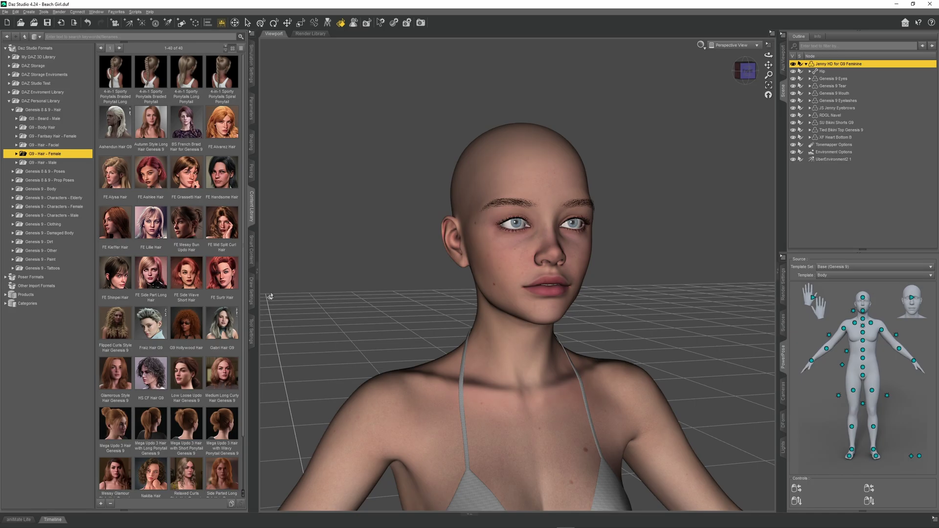
# Step: Load the Side Parted Long Bob hair onto the Genesis 9 figure and apply its STYLE 04 preset
pyautogui.scroll(-1, 220, 299)
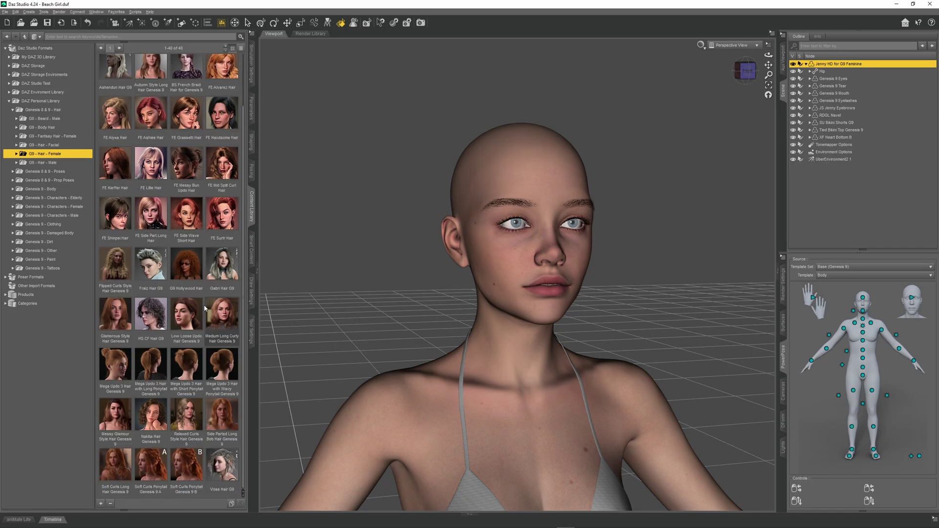
pyautogui.doubleClick(228, 420)
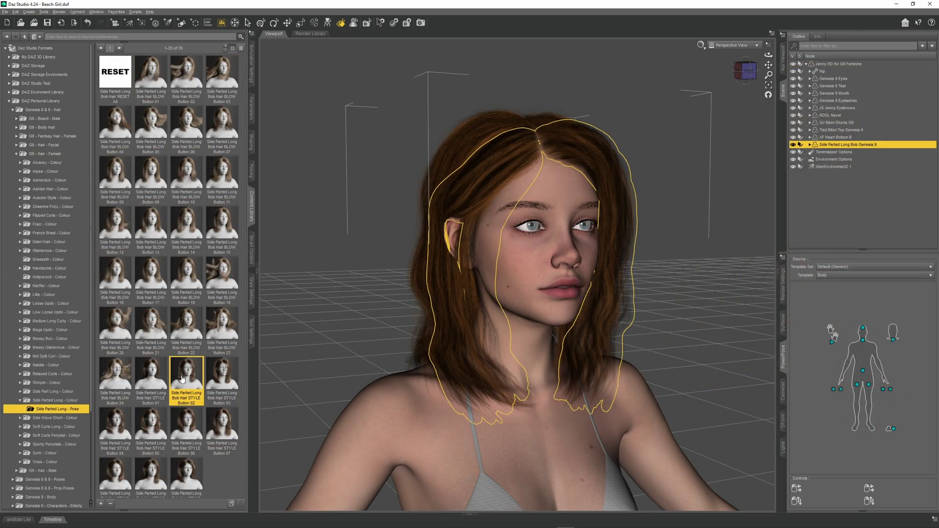
pyautogui.doubleClick(200, 427)
pyautogui.doubleClick(116, 425)
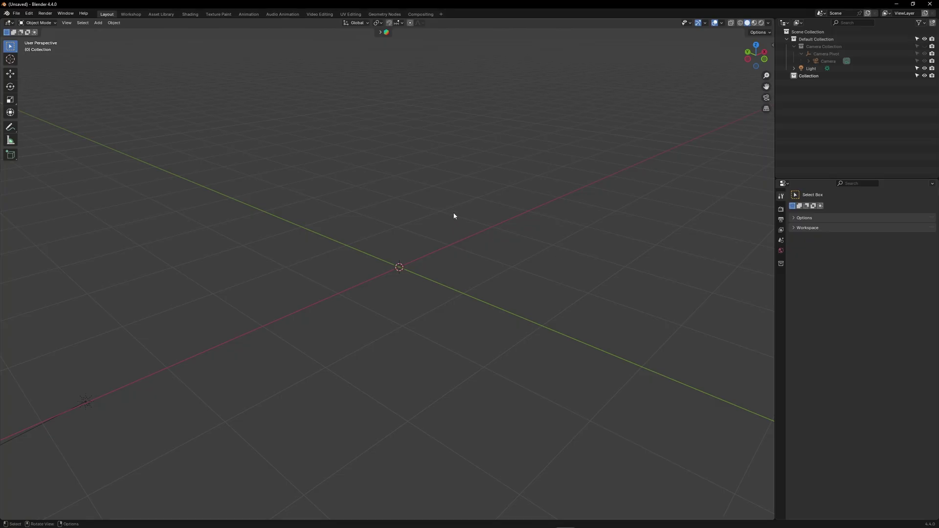
# Step: Switch to Blender, import the Beach Girl character and select its hair mesh
pyautogui.press('q')
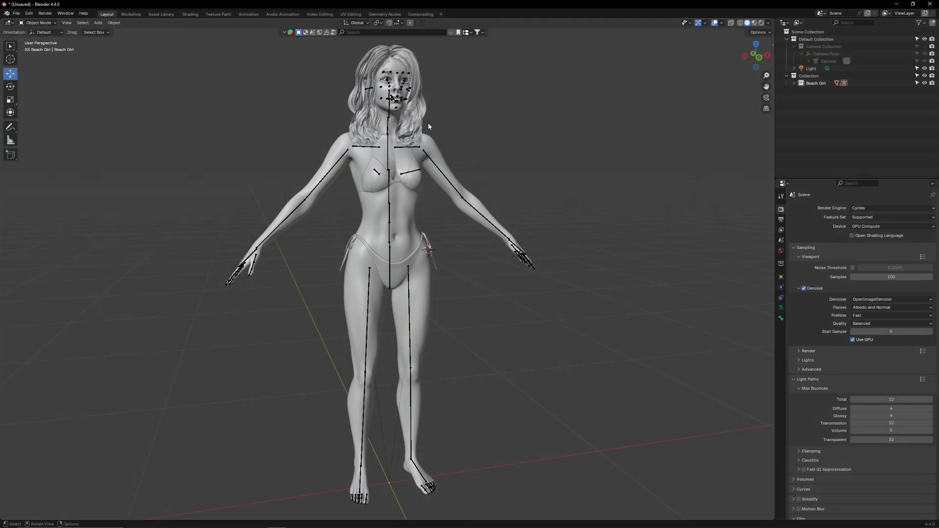
pyautogui.click(427, 126)
pyautogui.press('KP_Decimal')
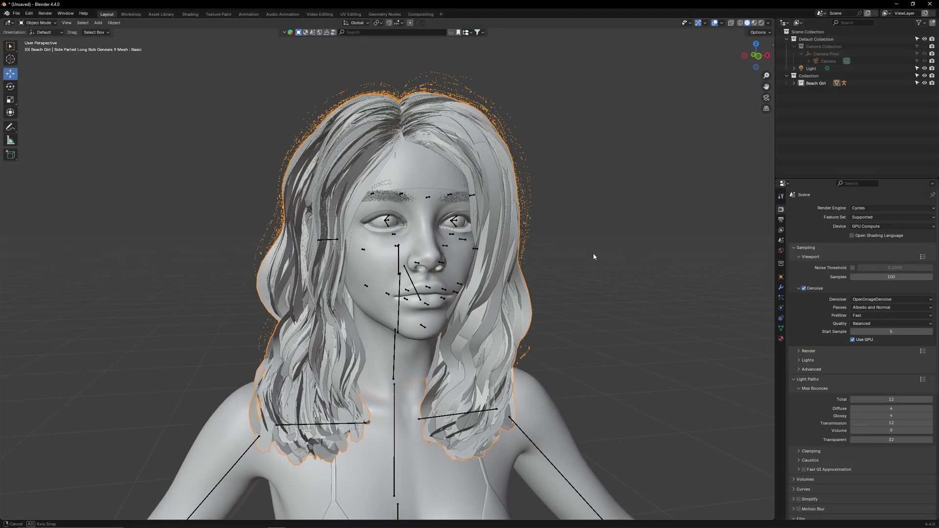
# Step: Create a new collection inside Collection and name it Beach Girl Hair
pyautogui.click(729, 124)
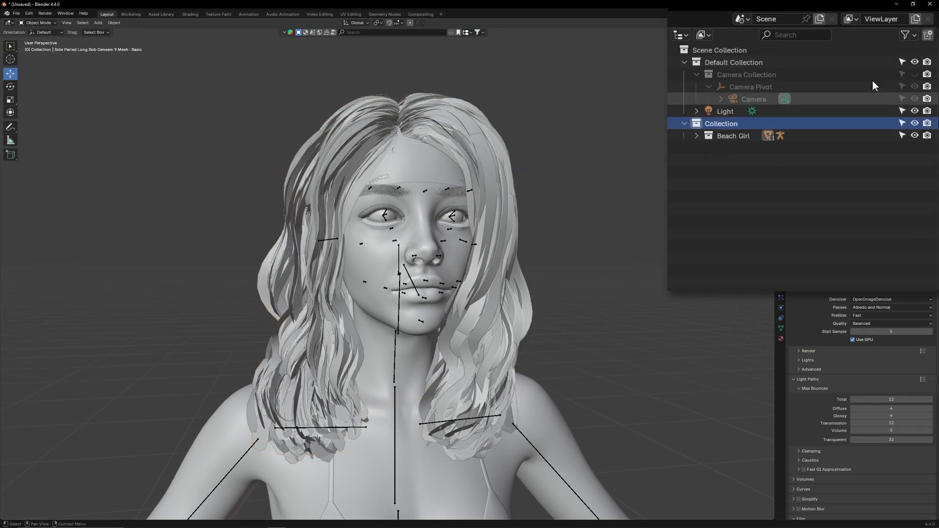
pyautogui.click(928, 34)
pyautogui.doubleClick(763, 147)
pyautogui.write('Beach Girl Hair')
pyautogui.press('Return')
# Step: Move the Side Parted Long Bob Genesis 9 Mesh out of Beach Girl into the Beach Girl Hair collection
pyautogui.click(487, 189)
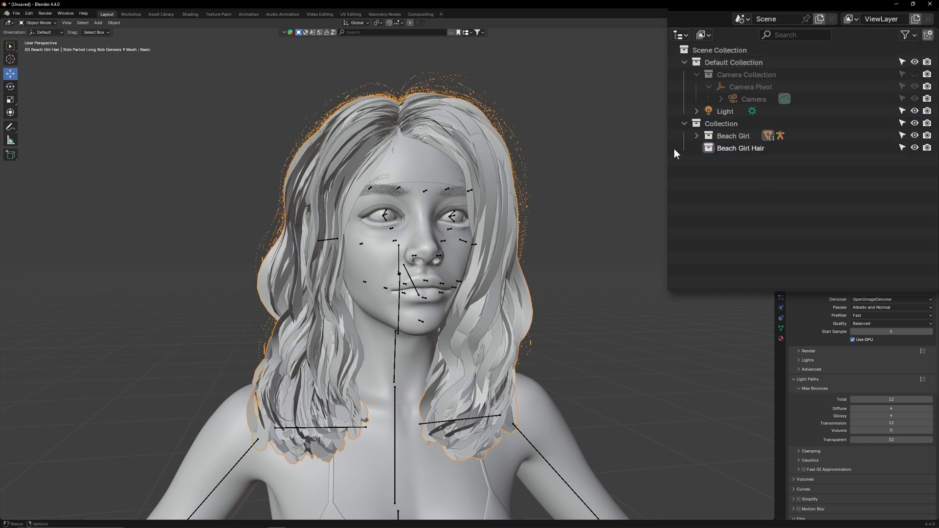
pyautogui.click(696, 136)
pyautogui.click(707, 147)
pyautogui.scroll(-2, 753, 178)
pyautogui.moveTo(756, 221); pyautogui.dragTo(756, 278)
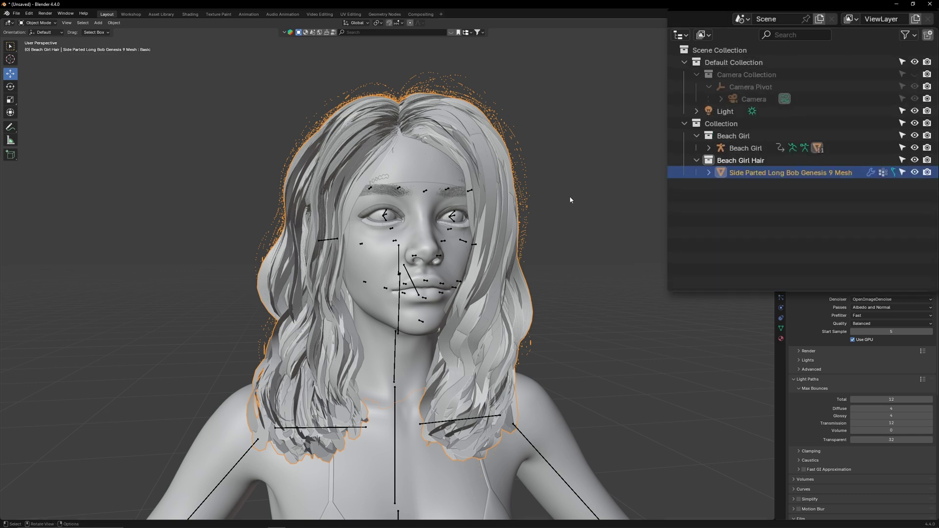
# Step: Separate the hair mesh into individual objects by material
pyautogui.press('Tab')
pyautogui.hotkey('ctrl', 'f')
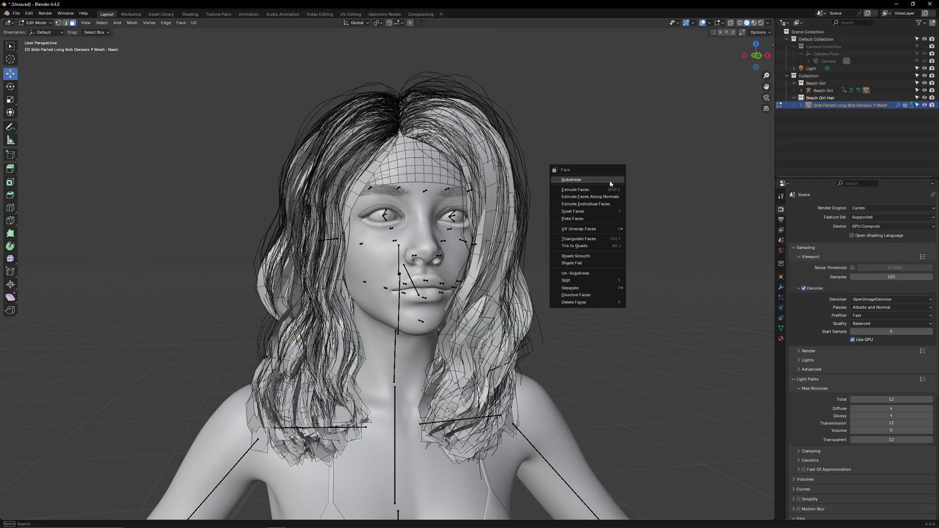
pyautogui.moveTo(628, 289)
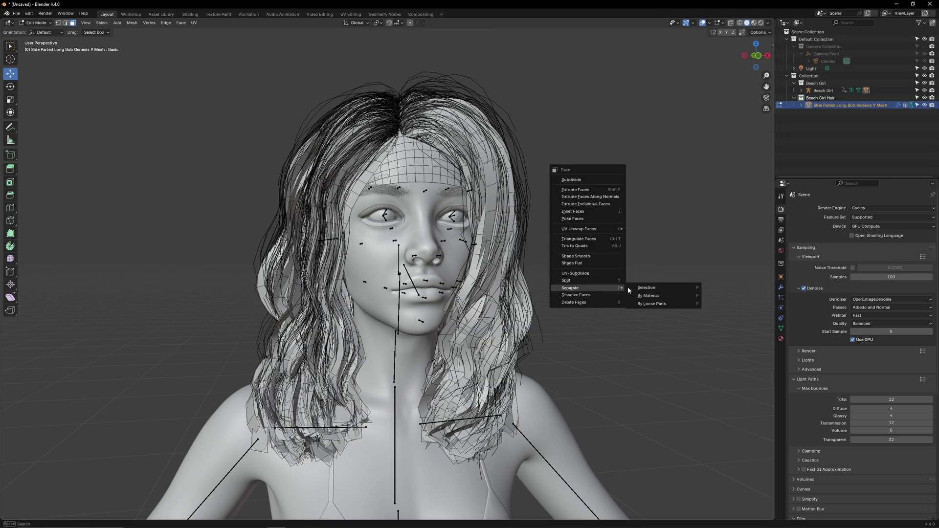
pyautogui.click(663, 295)
pyautogui.press('Tab')
# Step: Join the two separated hair strand meshes, .001 and .002, into one object, leaving the cap separate
pyautogui.click(506, 212)
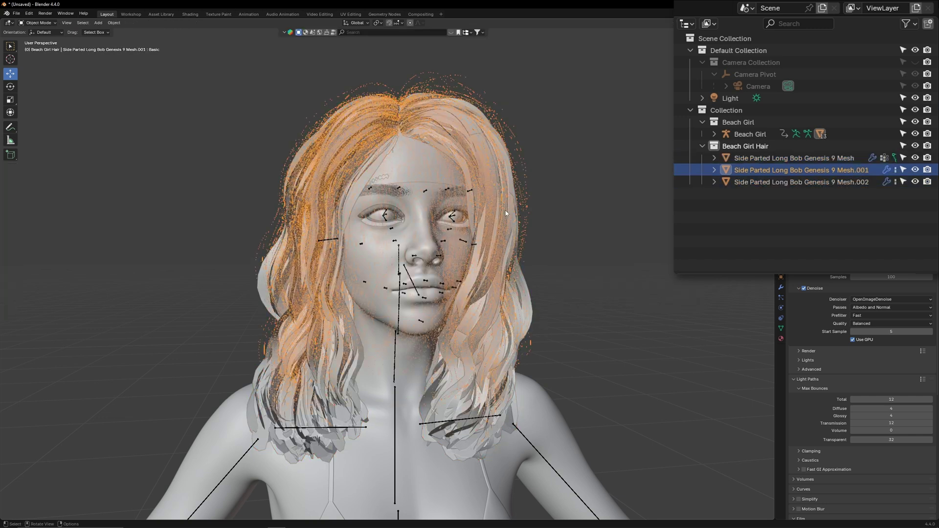
pyautogui.click(515, 154)
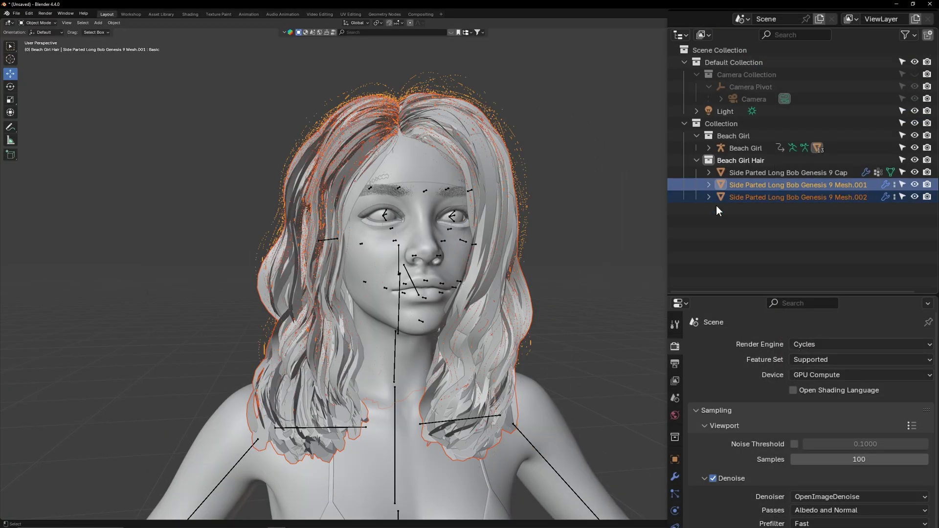
pyautogui.rightClick(556, 164)
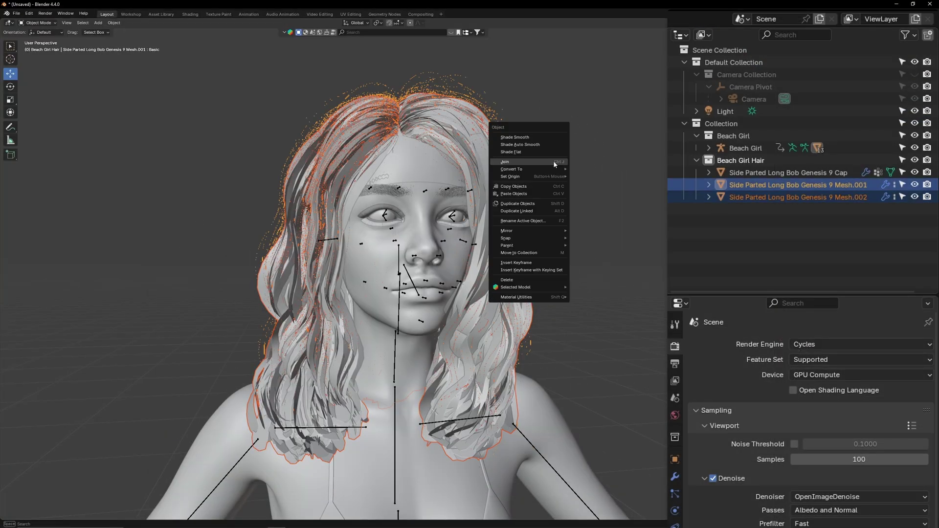
pyautogui.click(554, 161)
# Step: Rename the joined hair object as Side Parted Long Bob Genesis 9 Mesh, without the number suffix
pyautogui.doubleClick(861, 184)
pyautogui.press('End')
pyautogui.press('BackSpace')
pyautogui.press('BackSpace')
pyautogui.press('BackSpace')
pyautogui.press('BackSpace')
pyautogui.press('Return')
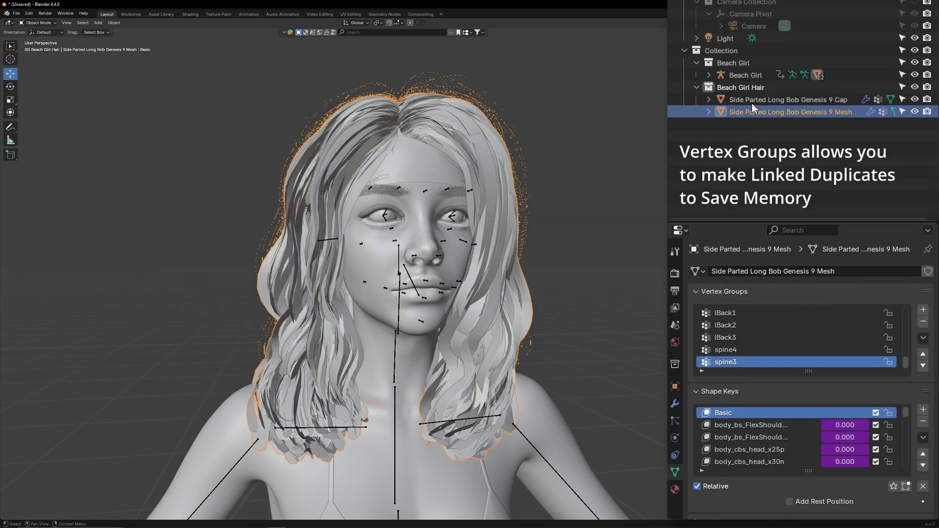
# Step: Split the properties area and turn its new part into an asset browser showing the Material catalog
pyautogui.click(752, 102)
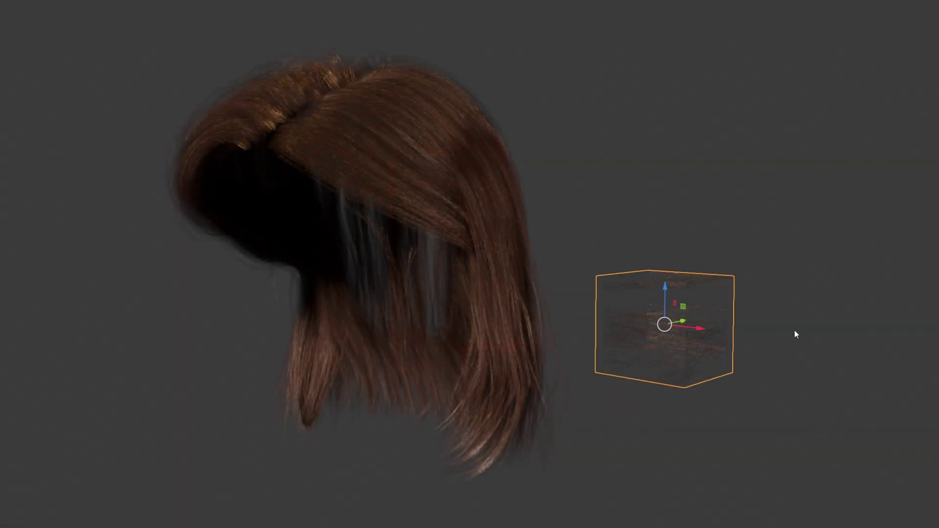
pyautogui.rightClick(898, 303)
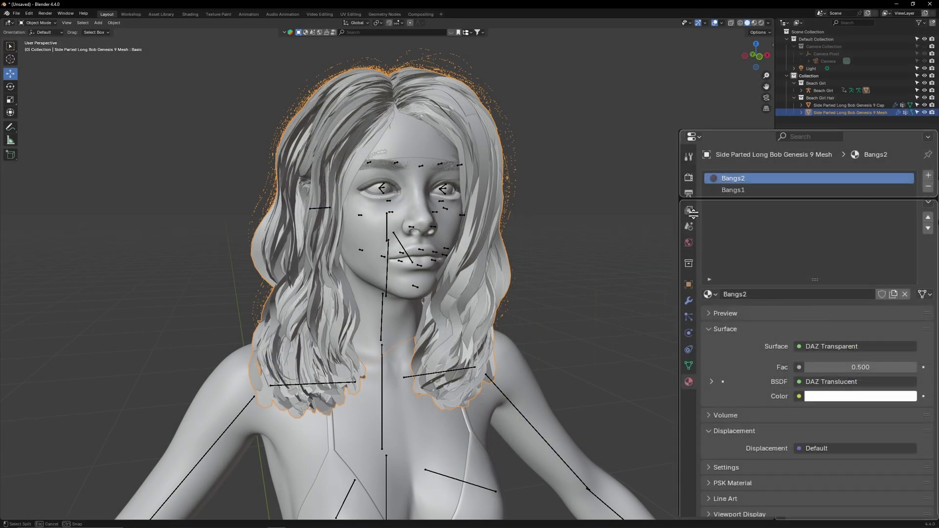
pyautogui.click(694, 137)
pyautogui.click(663, 207)
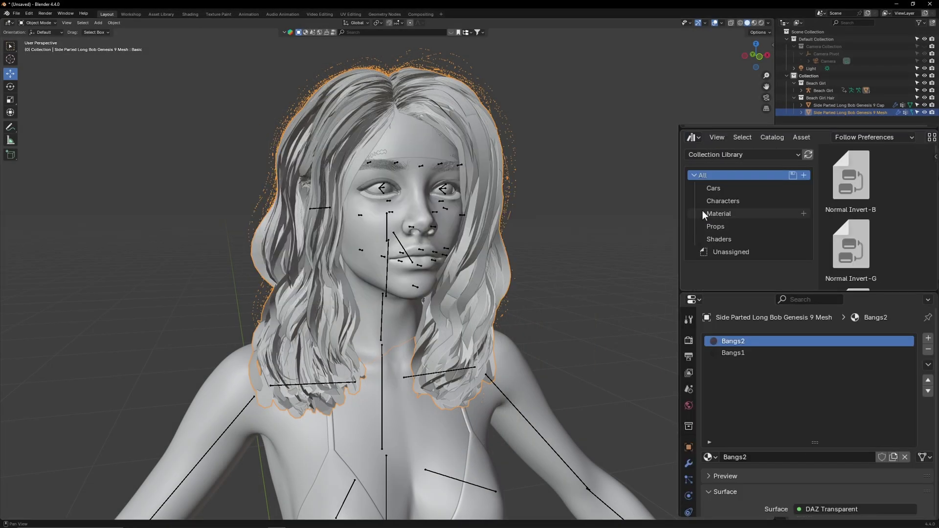
# Step: Select a face on the front hair strands in edit mode to activate its Bangs1 material slot
pyautogui.press('Tab')
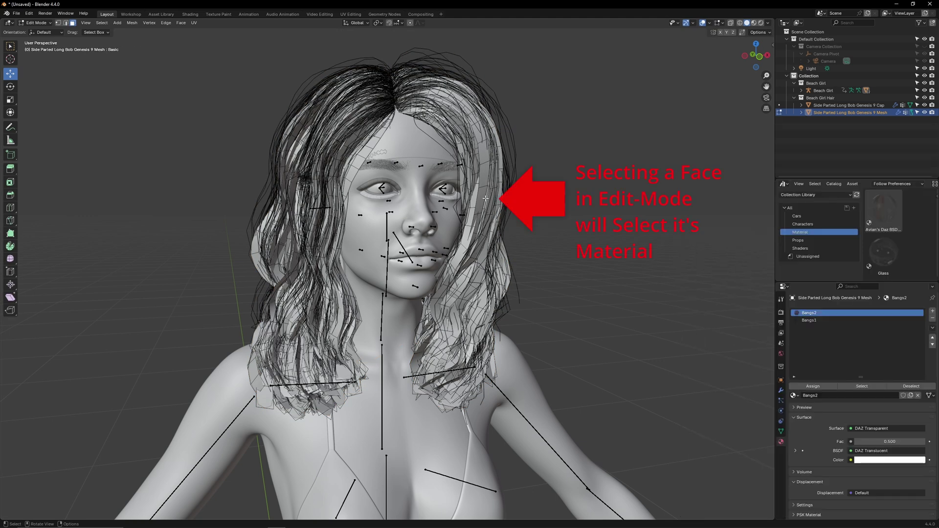
pyautogui.click(480, 197)
pyautogui.press('Tab')
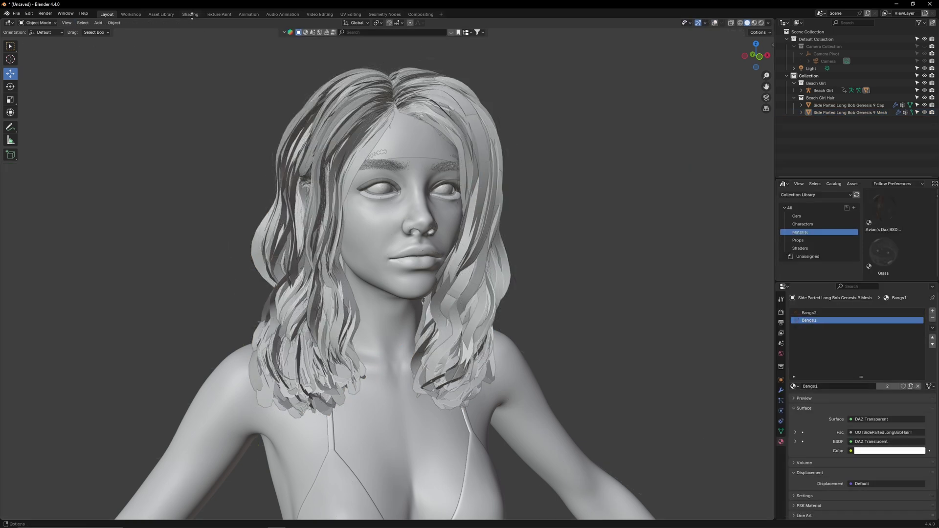
# Step: In the Shading workspace, expand the Bangs1 material's OOTSidePartedLongBobHairT alpha texture node and copy its image name
pyautogui.click(190, 13)
pyautogui.moveTo(461, 354); pyautogui.dragTo(445, 339, button='middle')
pyautogui.scroll(1, 406, 379)
pyautogui.click(407, 380)
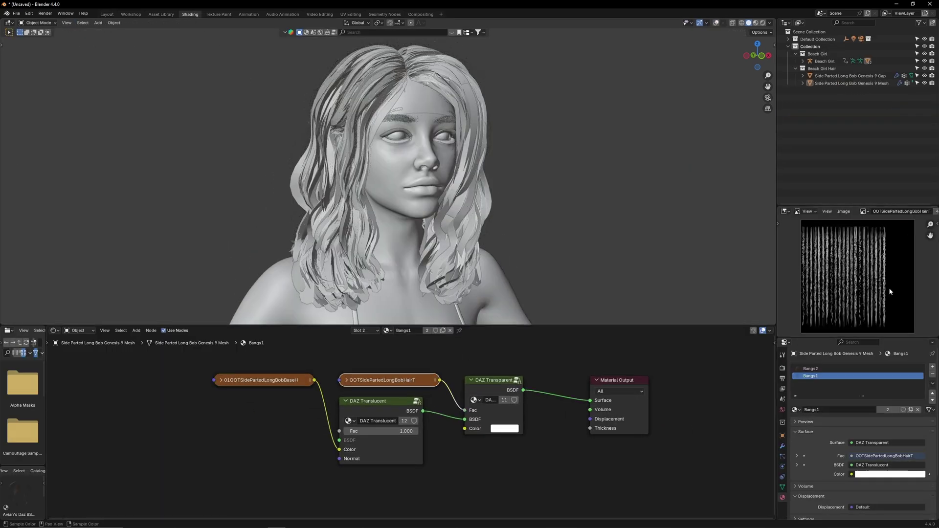
pyautogui.moveTo(396, 445); pyautogui.dragTo(399, 361)
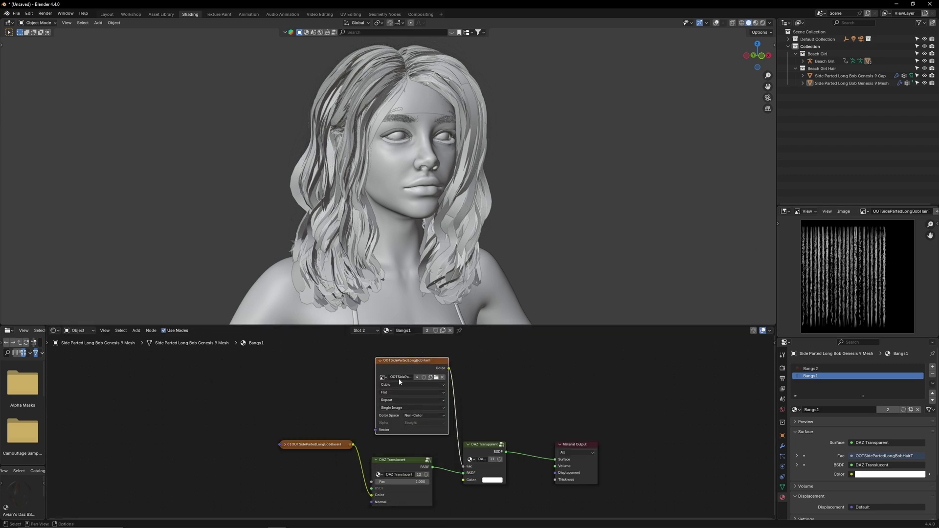
pyautogui.click(400, 382)
pyautogui.hotkey('ctrl', 'c')
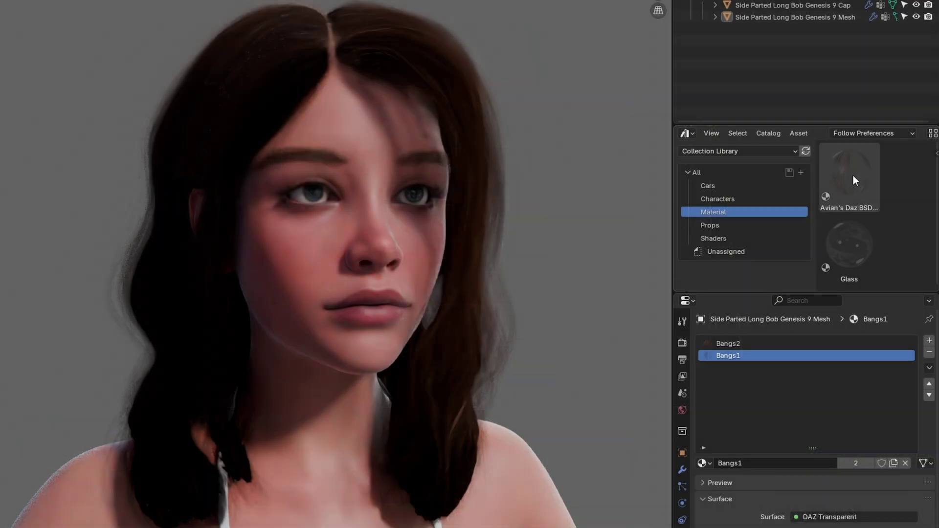
# Step: Apply the Avian's Daz BSDF Hair material to the hair and set its Hair - Alpha image to OOTSidePartedLongBobHairT
pyautogui.moveTo(854, 175); pyautogui.dragTo(767, 349)
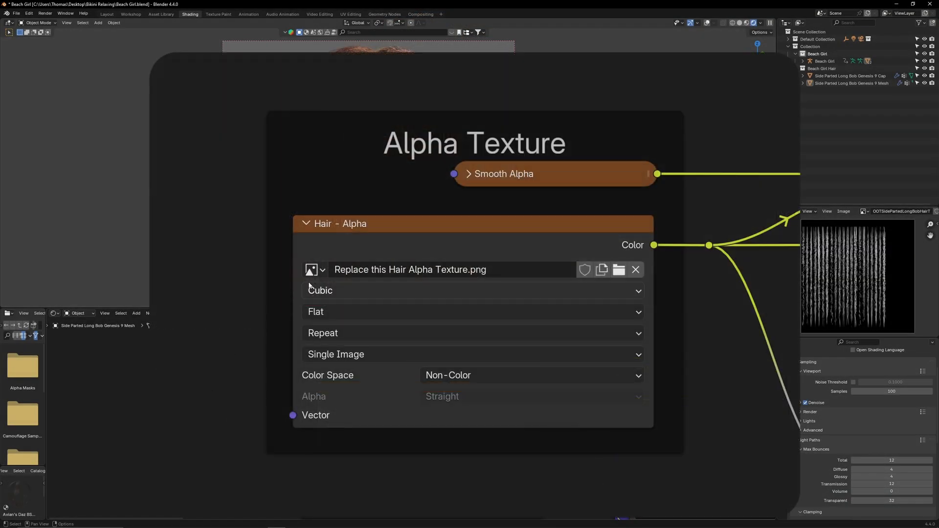
pyautogui.click(312, 270)
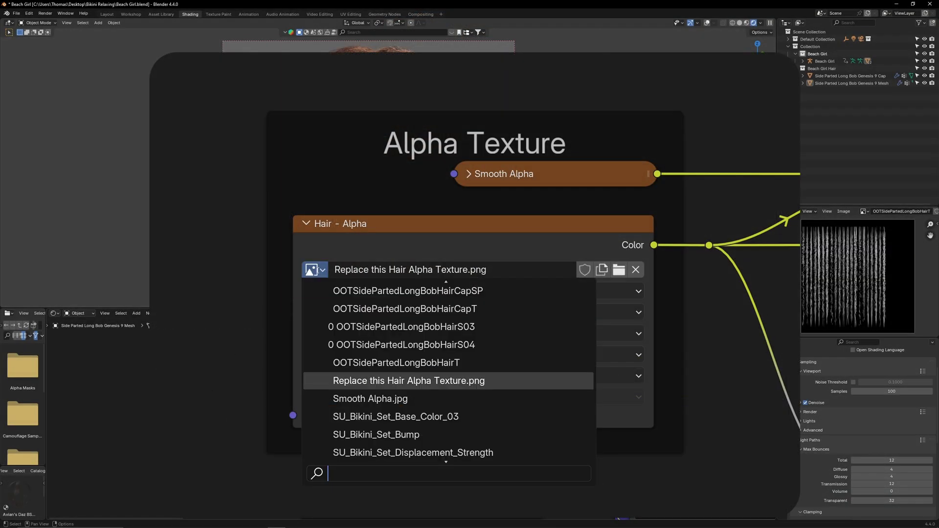
pyautogui.hotkey('ctrl', 'v')
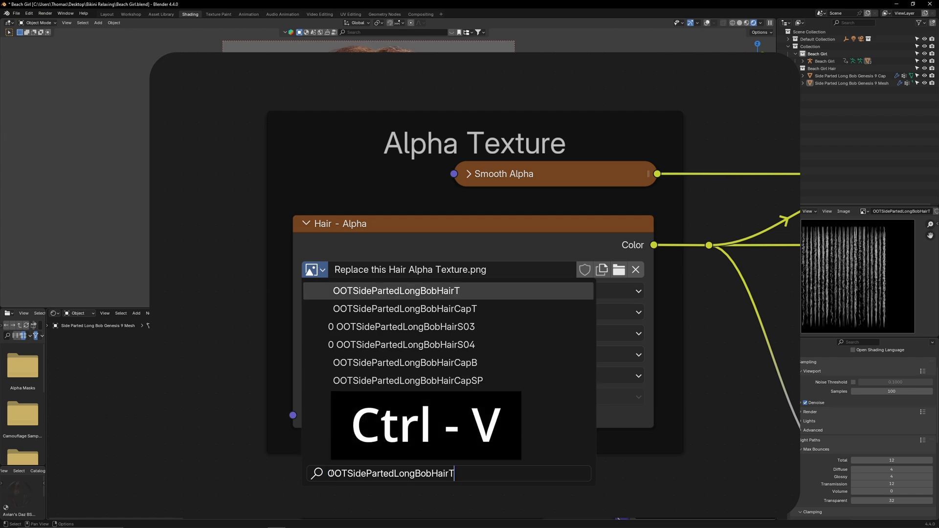
pyautogui.click(485, 290)
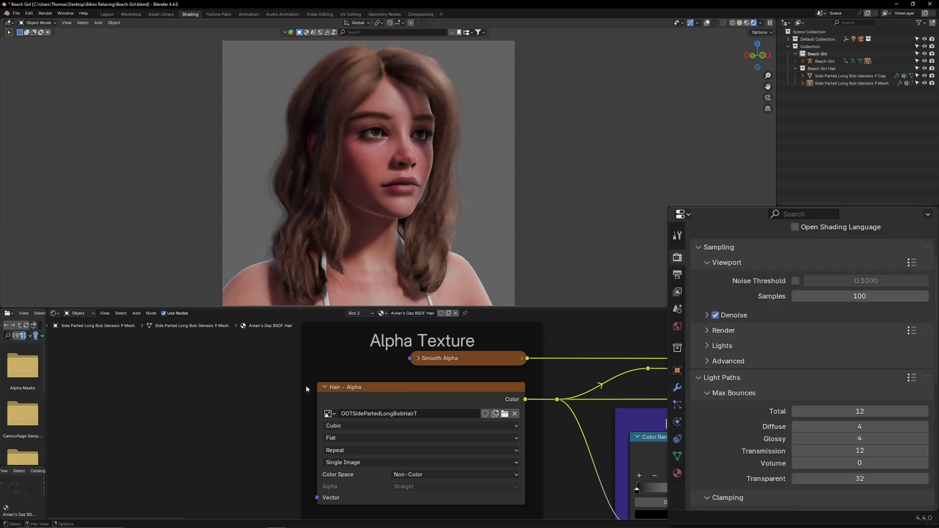
# Step: Apply the Full Global Illumination light paths preset and set the transparent bounces to 100
pyautogui.click(912, 376)
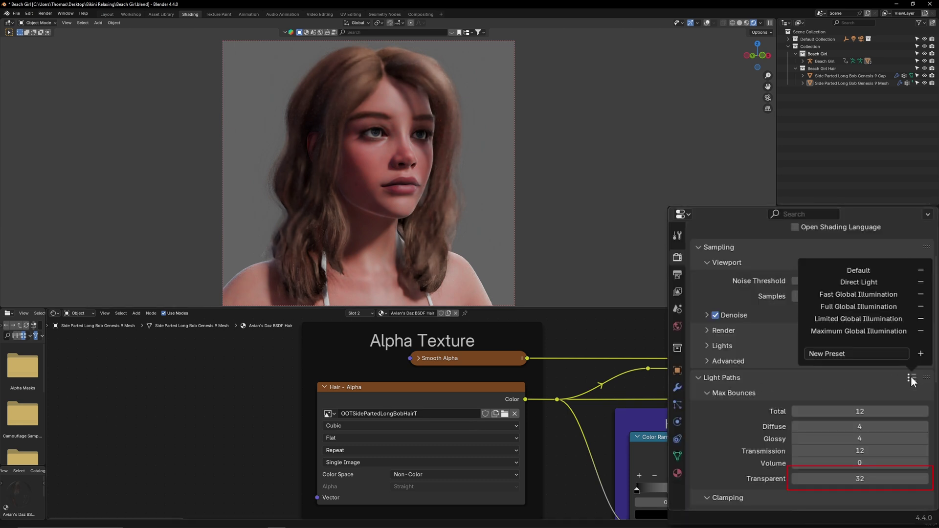
pyautogui.click(906, 306)
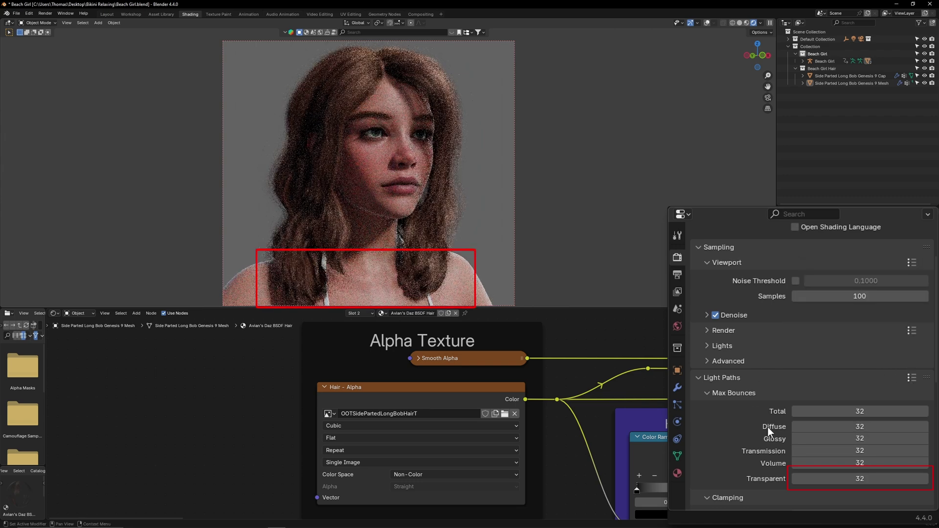
pyautogui.click(898, 479)
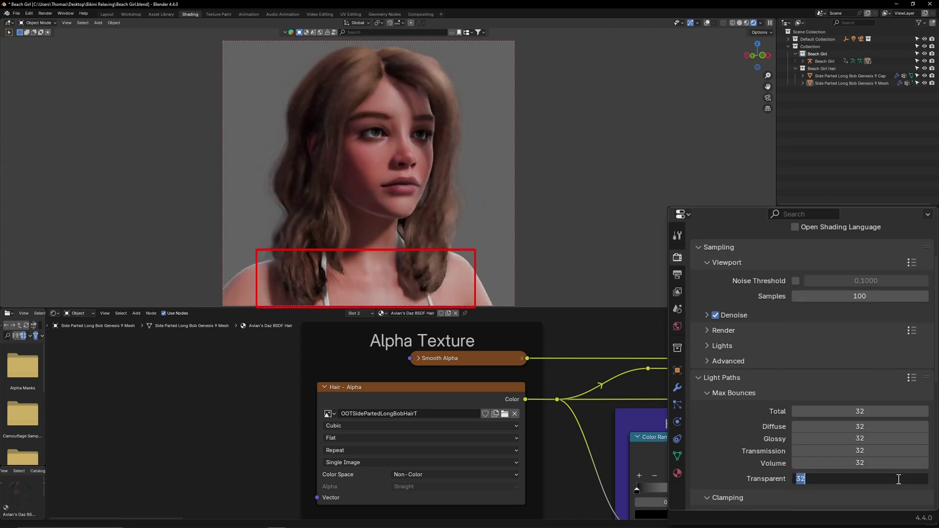
pyautogui.press('Return')
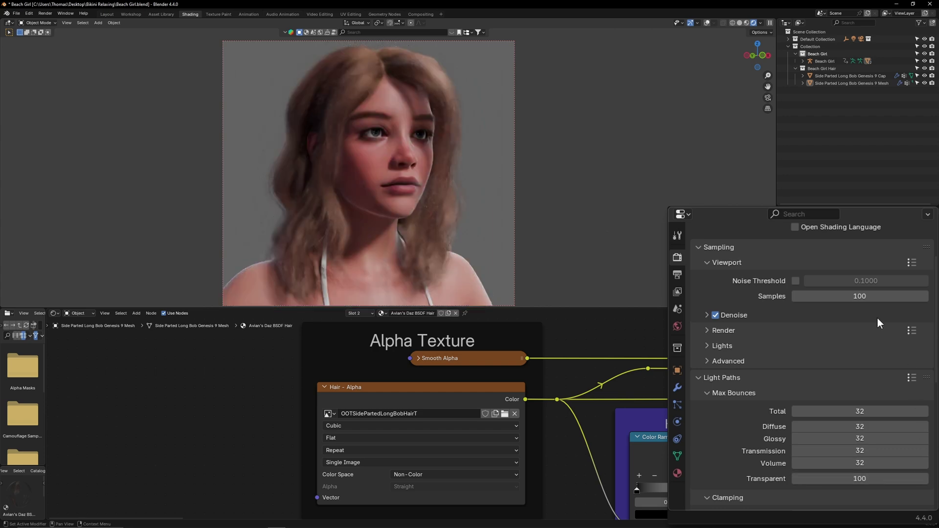
# Step: Set the viewport render samples to 500
pyautogui.click(861, 297)
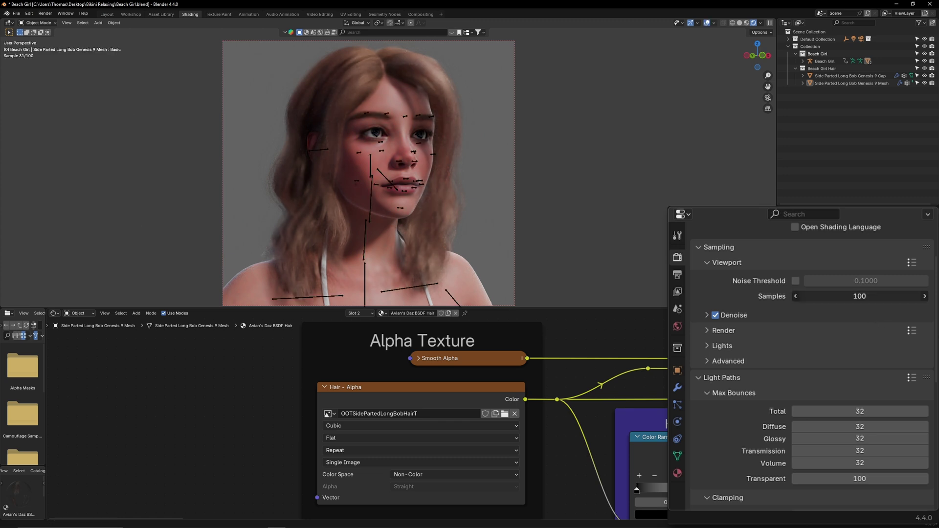
pyautogui.click(874, 296)
pyautogui.write('500')
pyautogui.press('Return')
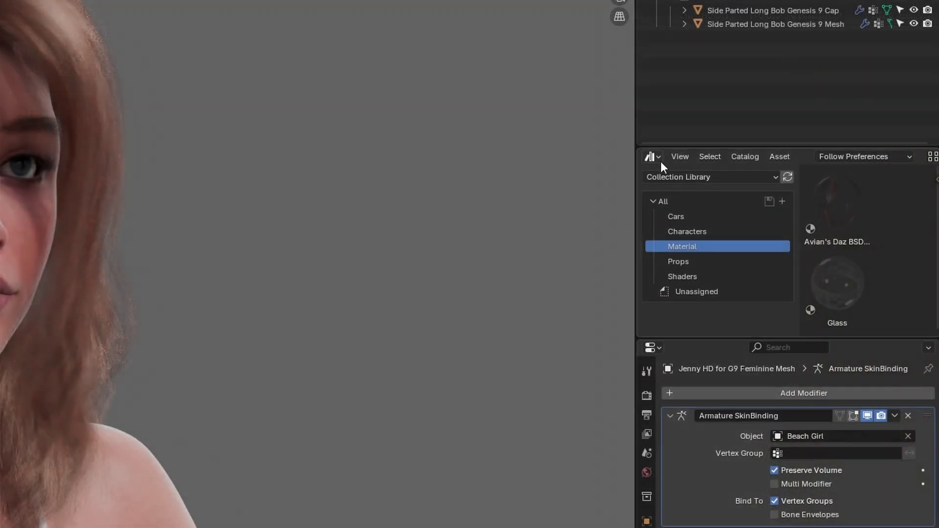
# Step: Switch the asset browser area to the Compositor and insert a Kuwahara node between Render Layers and Composite
pyautogui.click(661, 161)
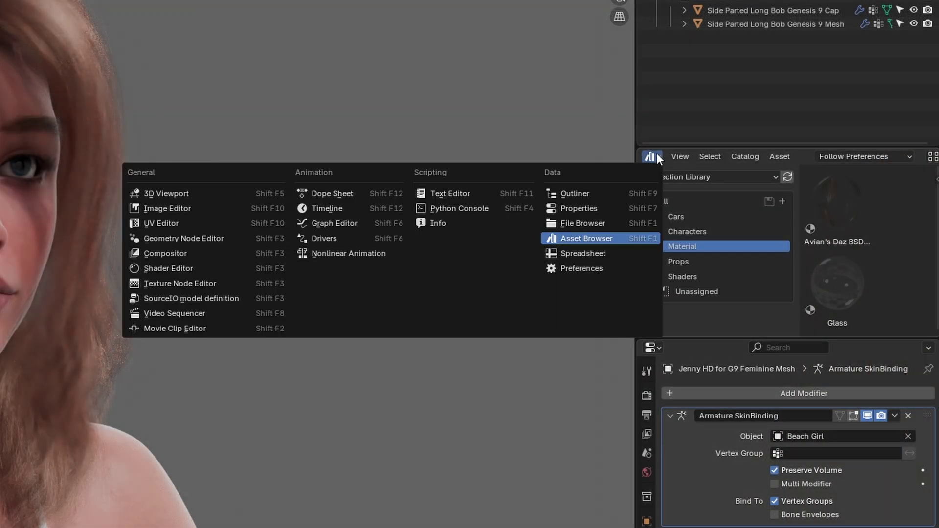
pyautogui.click(221, 254)
pyautogui.press('Home')
pyautogui.hotkey('shift', 'a')
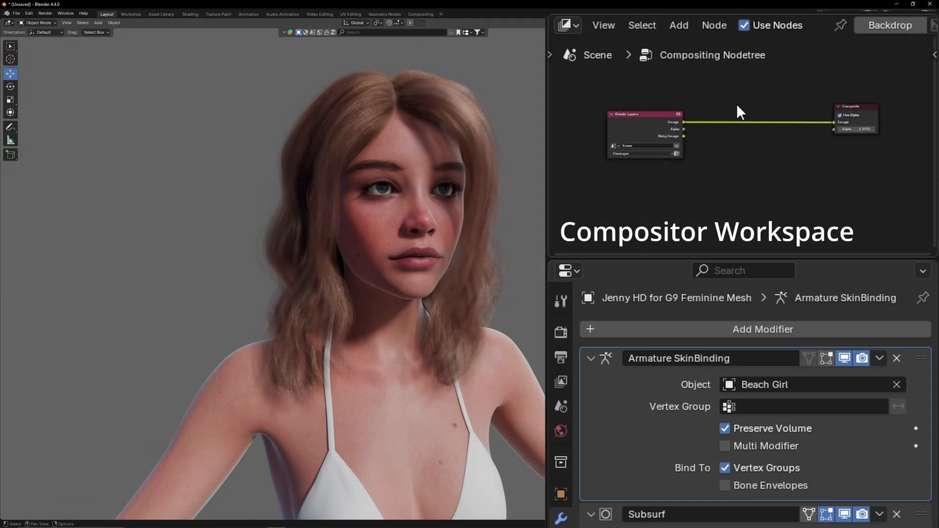
pyautogui.click(748, 107)
pyautogui.write('k')
pyautogui.click(621, 136)
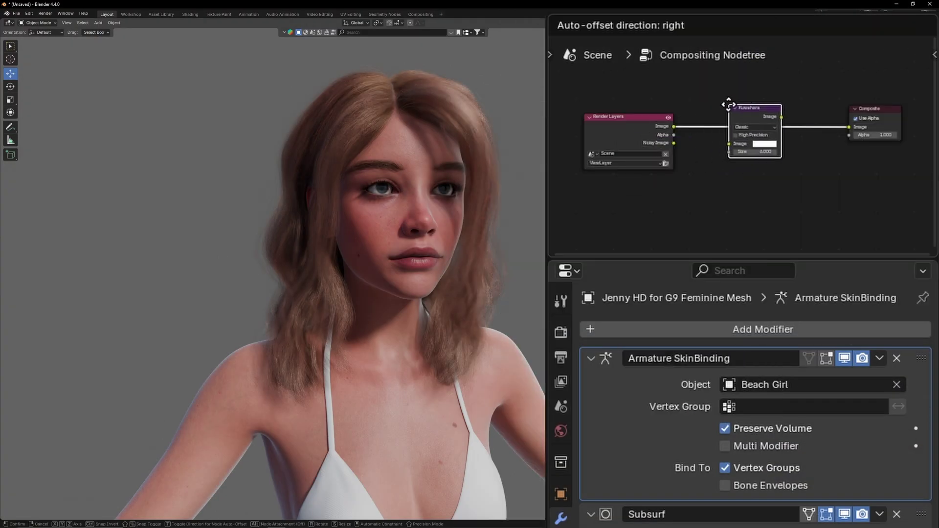
pyautogui.click(729, 105)
# Step: Set the 3D viewport's shading to always apply the compositor
pyautogui.scroll(3, 741, 128)
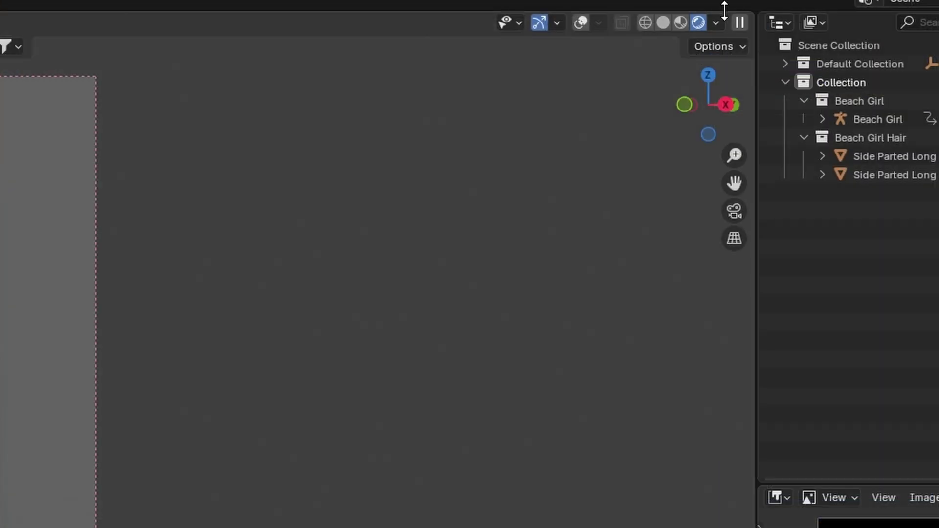
pyautogui.click(716, 23)
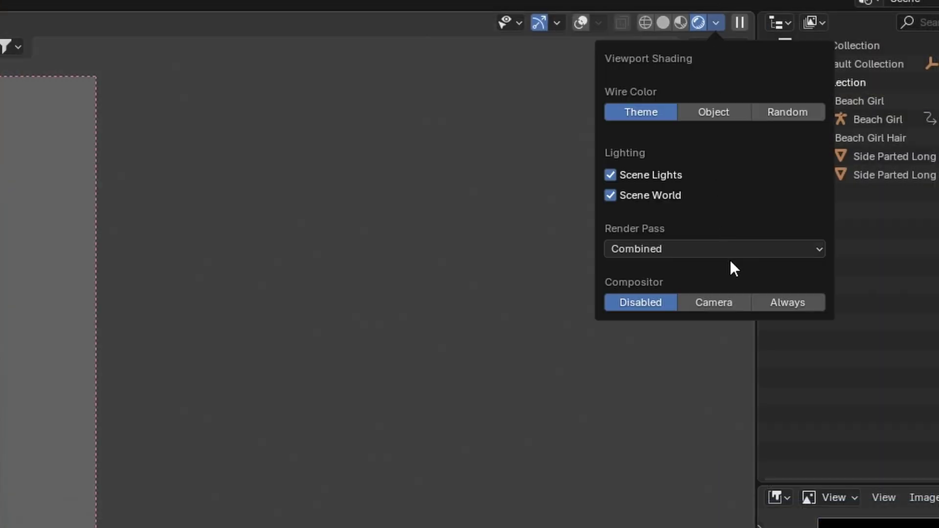
pyautogui.click(795, 299)
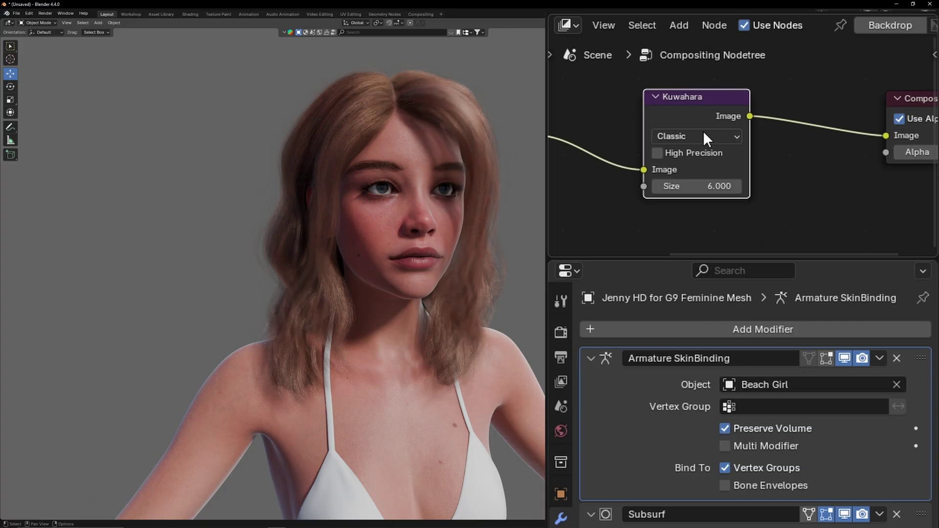
# Step: Switch the Kuwahara filter to Anisotropic and adjust its eccentricity, size and uniformity
pyautogui.click(703, 134)
pyautogui.click(702, 171)
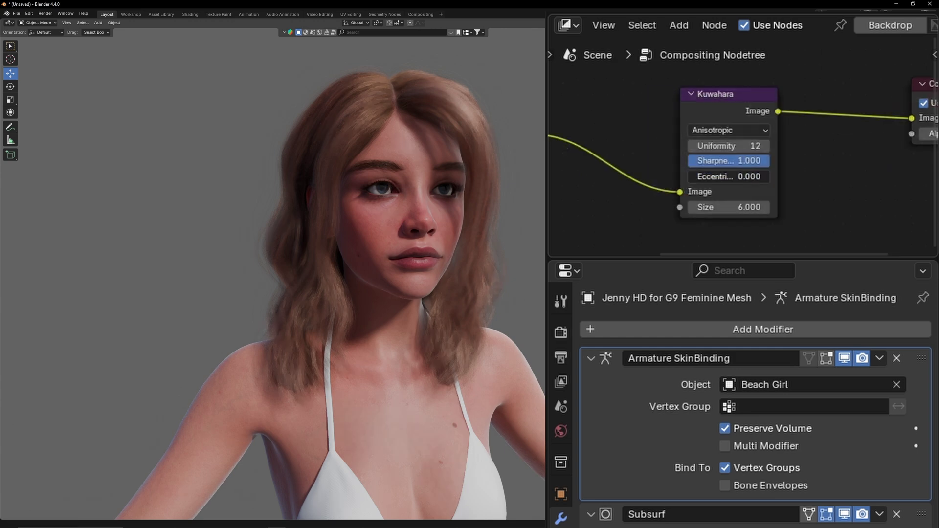
pyautogui.moveTo(729, 176); pyautogui.dragTo(768, 176)
pyautogui.moveTo(740, 207); pyautogui.dragTo(759, 207)
pyautogui.moveTo(740, 146); pyautogui.dragTo(770, 146)
pyautogui.moveTo(740, 207); pyautogui.dragTo(742, 207)
# Step: Add an Anti-Aliasing node to the compositing tree and set the viewport's compositor option to Disabled
pyautogui.press('Home')
pyautogui.hotkey('shift', 'a')
pyautogui.write('a')
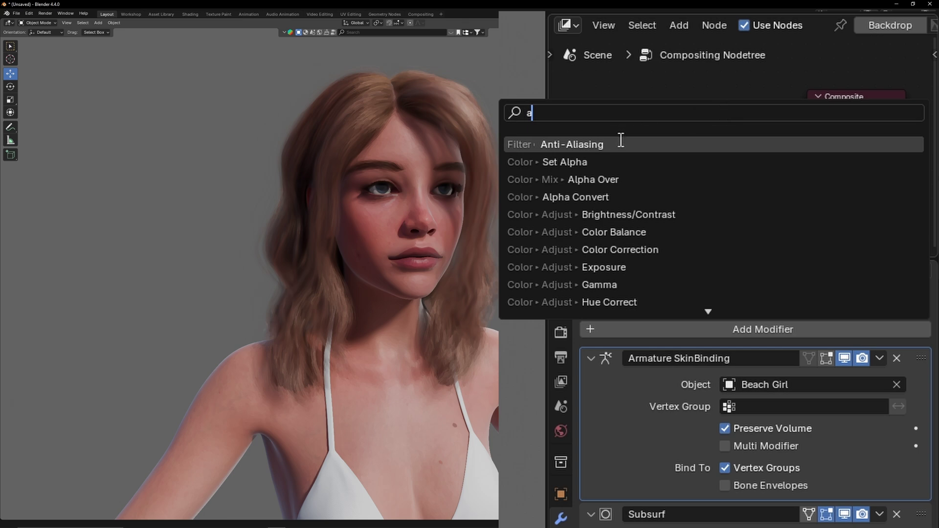
pyautogui.click(619, 143)
pyautogui.click(671, 101)
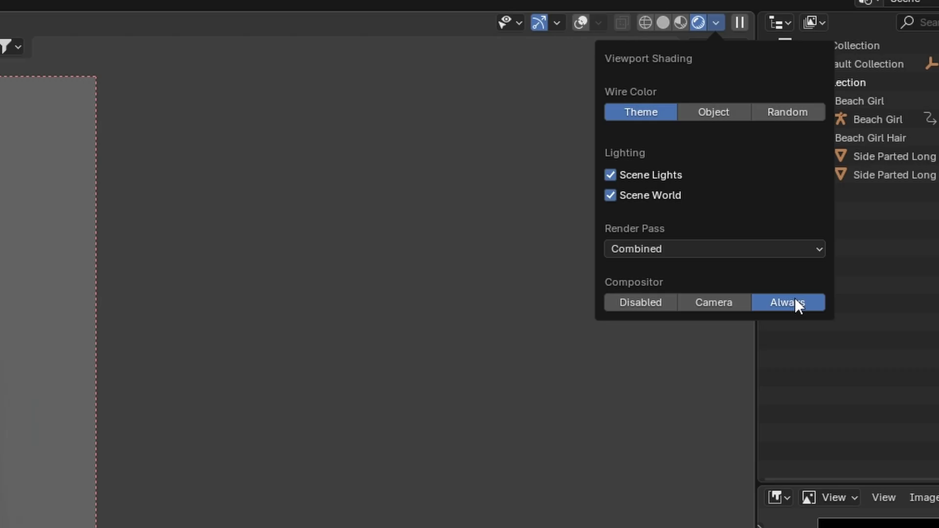
pyautogui.click(623, 304)
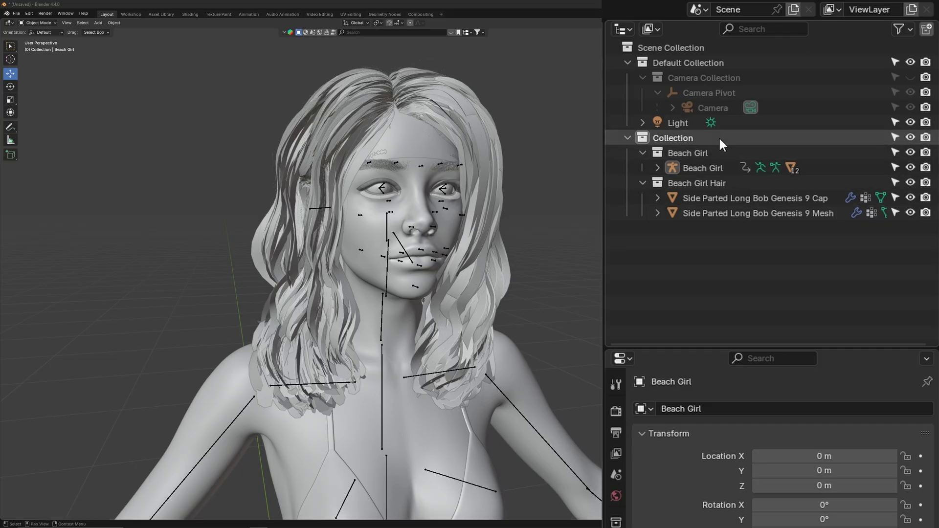
# Step: Turn off the hair mesh's Subsurf viewport display and copy that setting to all objects in Collection
pyautogui.click(846, 140)
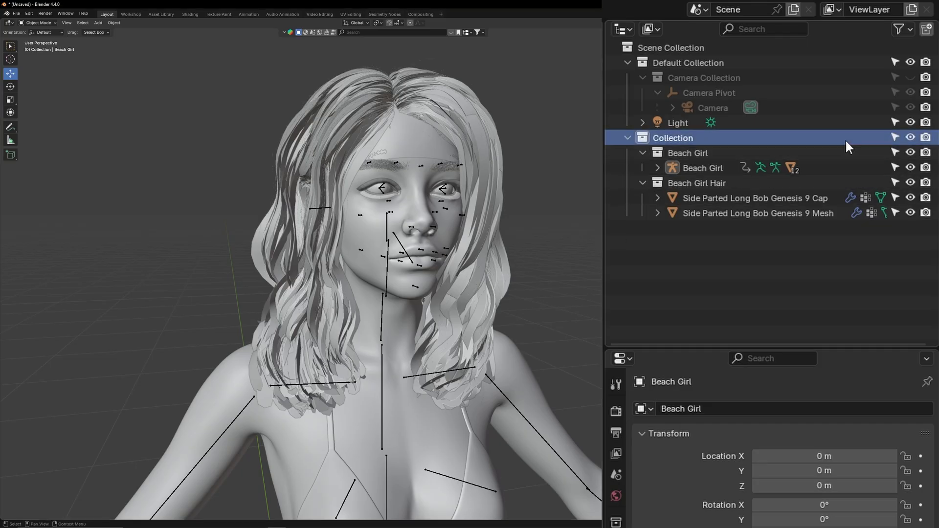
pyautogui.rightClick(878, 137)
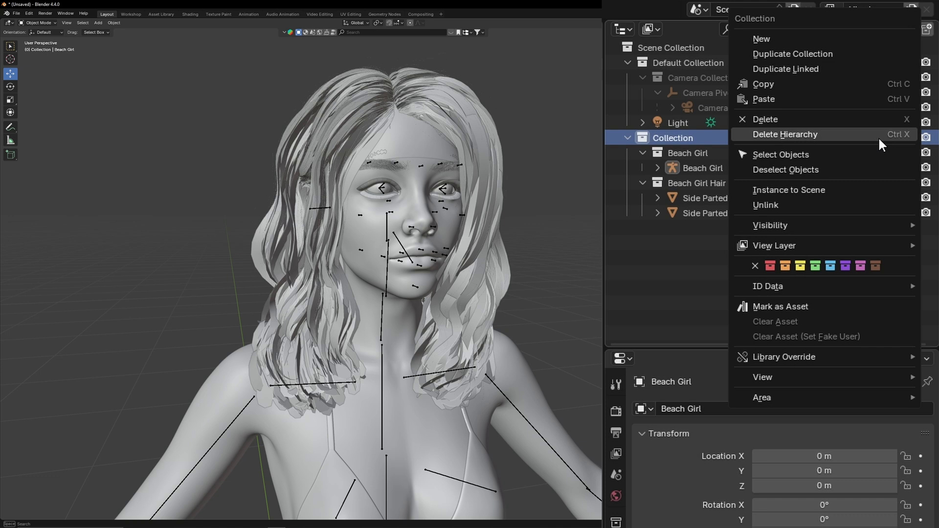
pyautogui.click(824, 154)
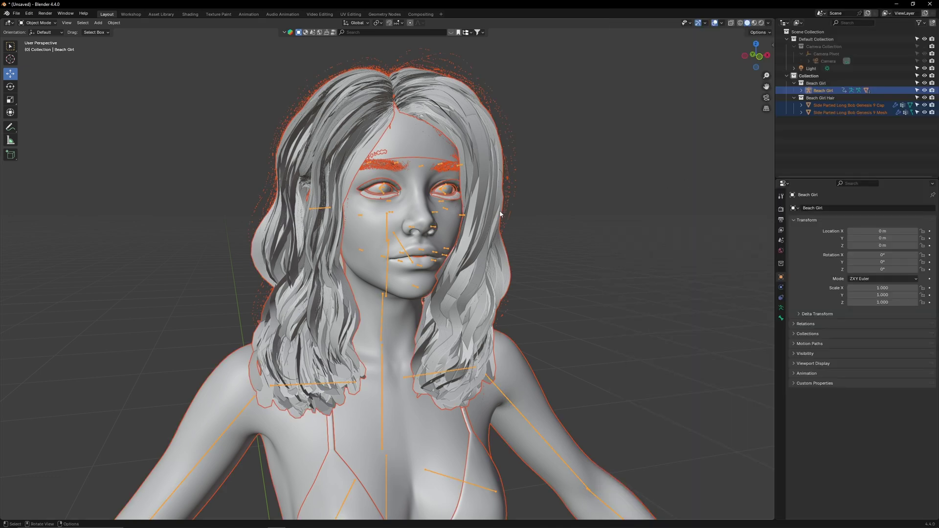
pyautogui.keyDown('shift'); pyautogui.click(500, 211); pyautogui.keyUp('shift')
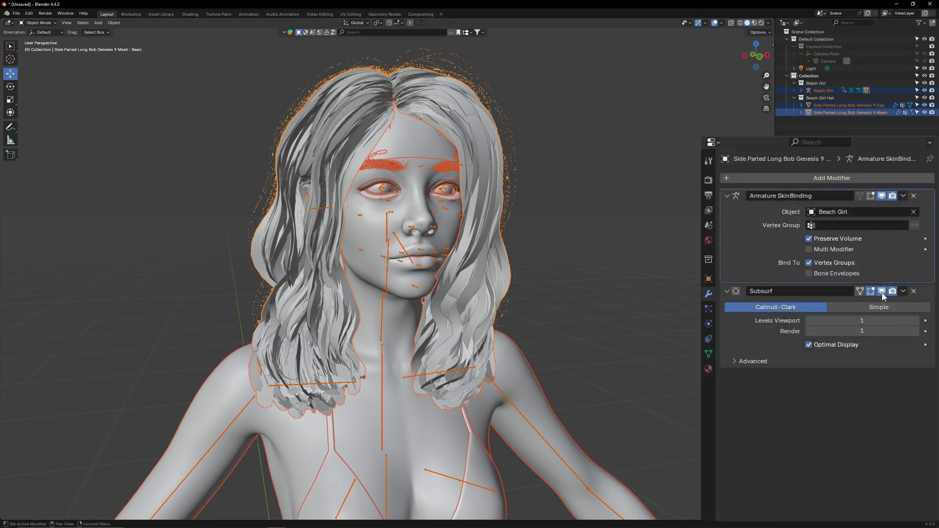
pyautogui.rightClick(882, 293)
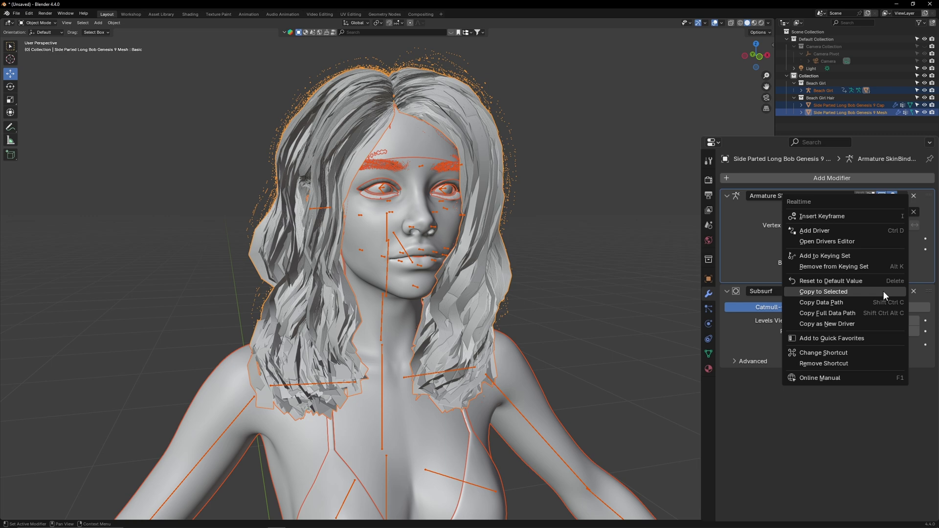
pyautogui.click(884, 291)
pyautogui.click(625, 239)
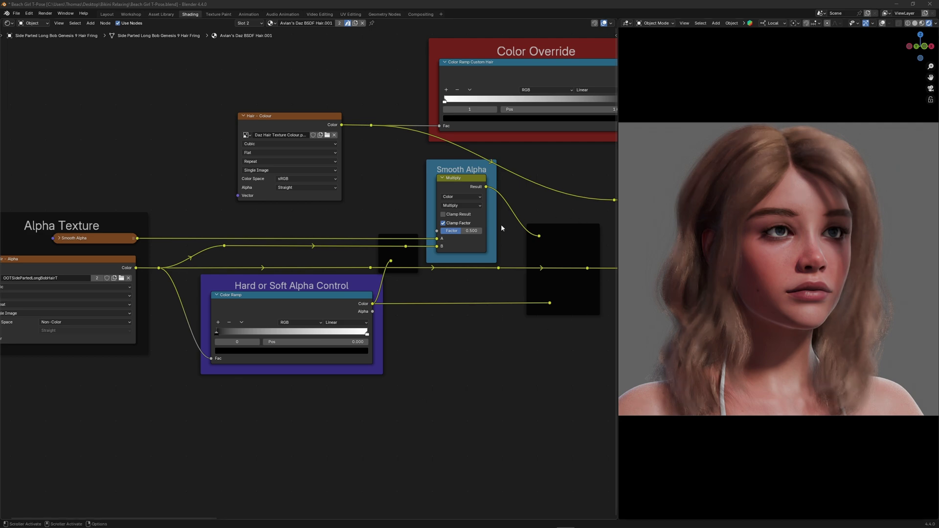
# Step: Route the Hard or Soft Alpha color ramp to the alpha output, with its white stop at 0.235 and black stop at 0.130
pyautogui.moveTo(550, 303); pyautogui.dragTo(588, 268)
pyautogui.moveTo(367, 334); pyautogui.dragTo(252, 333)
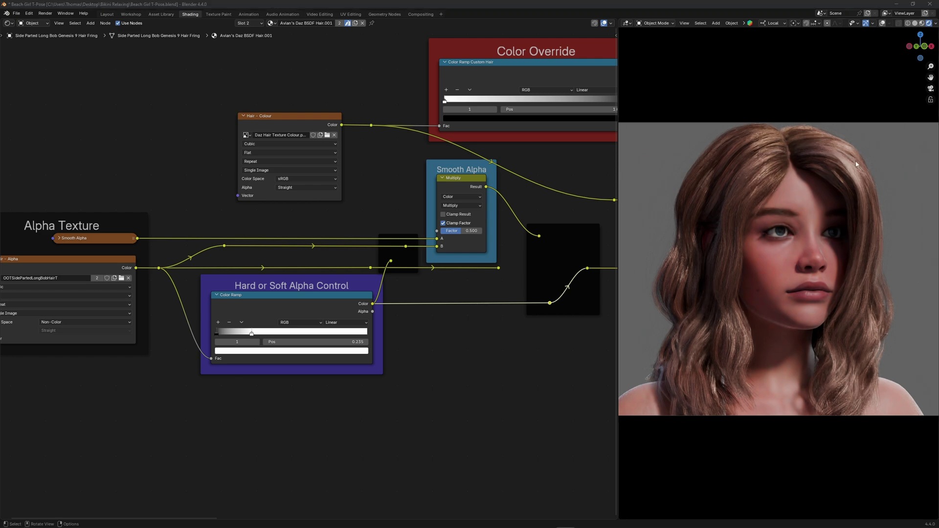
pyautogui.moveTo(216, 334); pyautogui.dragTo(236, 334)
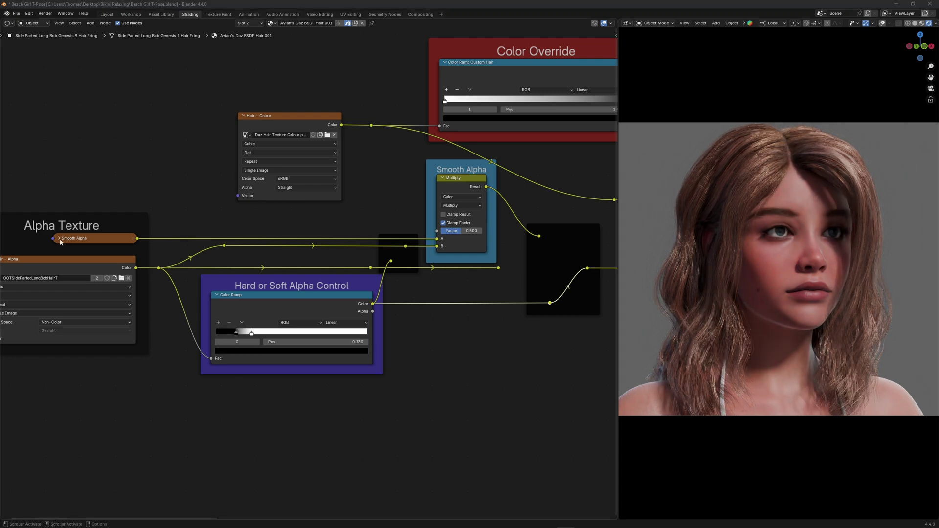
# Step: Check the Smooth Alpha texture node, route the Smooth Alpha Multiply result to the alpha output and set its factor to about 0.859
pyautogui.click(60, 239)
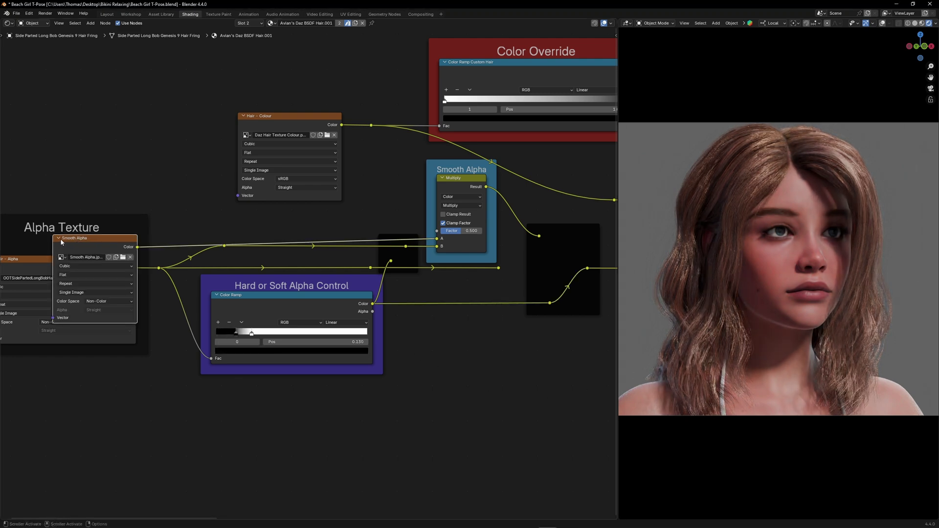
pyautogui.click(60, 240)
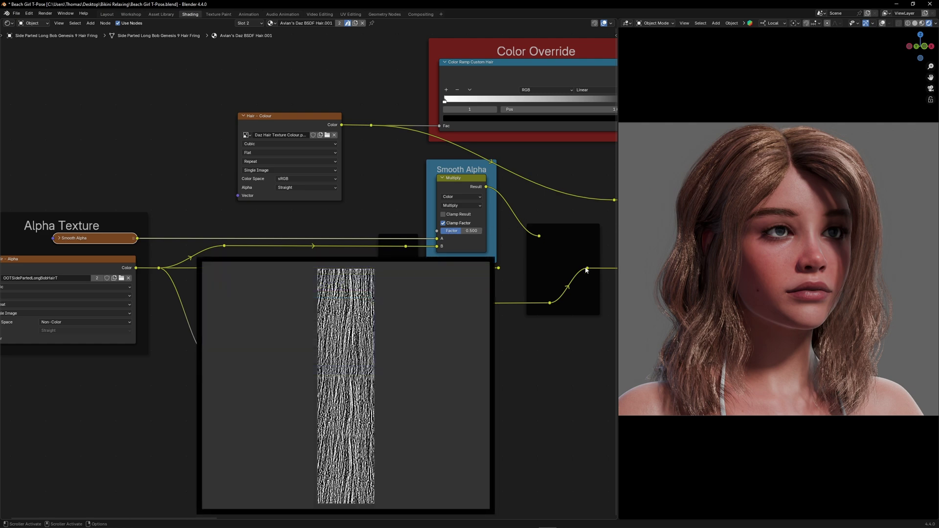
pyautogui.moveTo(539, 236); pyautogui.dragTo(587, 268)
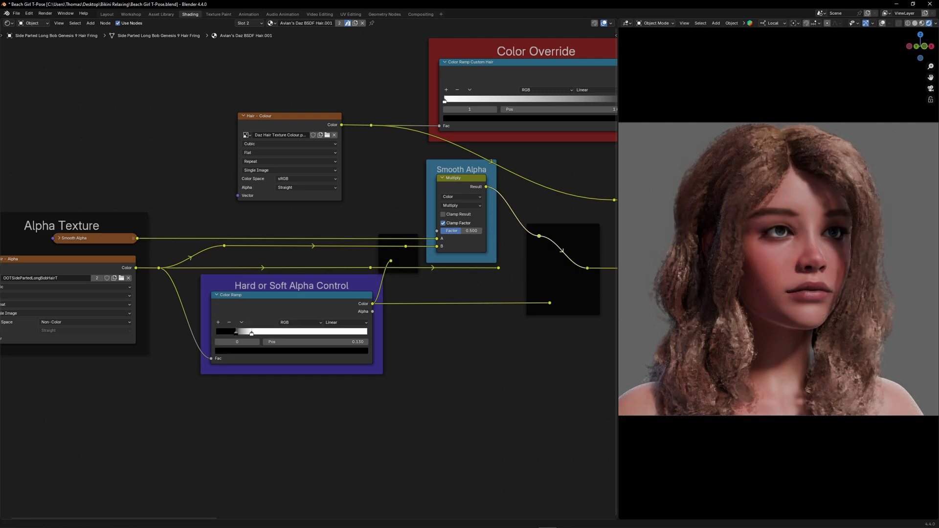
pyautogui.moveTo(463, 231); pyautogui.dragTo(477, 230)
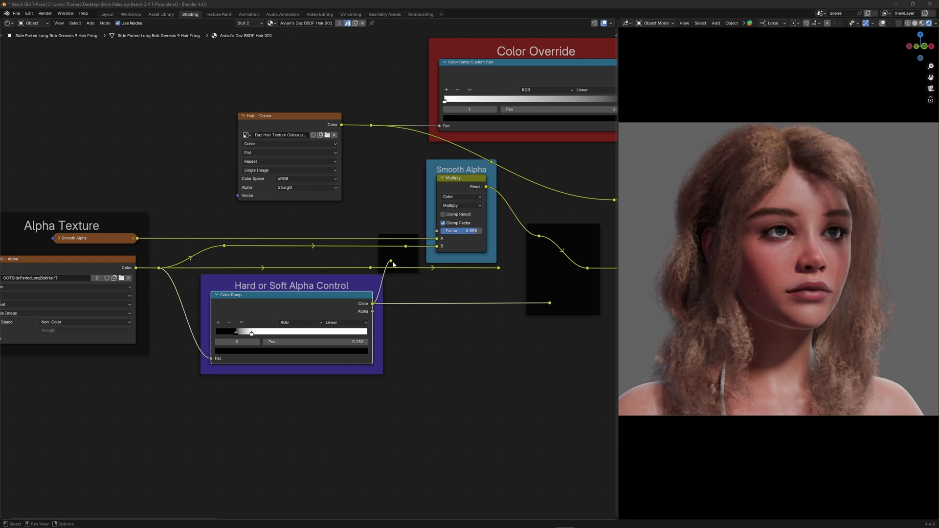
# Step: Feed the Hard or Soft Alpha color ramp into the Smooth Alpha Multiply and move the ramp's white stop to about 0.194
pyautogui.moveTo(393, 265); pyautogui.dragTo(406, 246)
pyautogui.moveTo(252, 333); pyautogui.dragTo(338, 333)
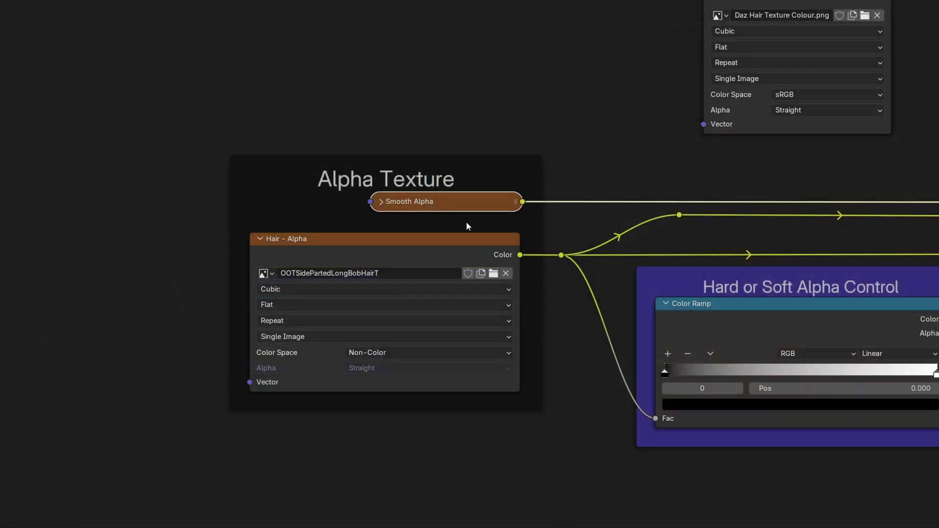
# Step: Browse the images available for the Smooth Alpha texture and reconnect the unmodified hair alpha directly to the alpha output
pyautogui.click(378, 203)
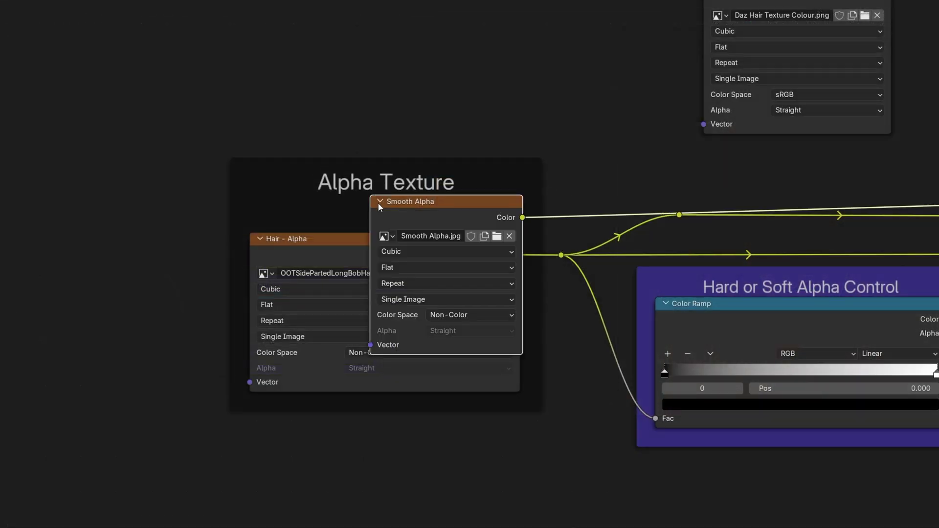
pyautogui.click(385, 236)
pyautogui.scroll(-5, 487, 314)
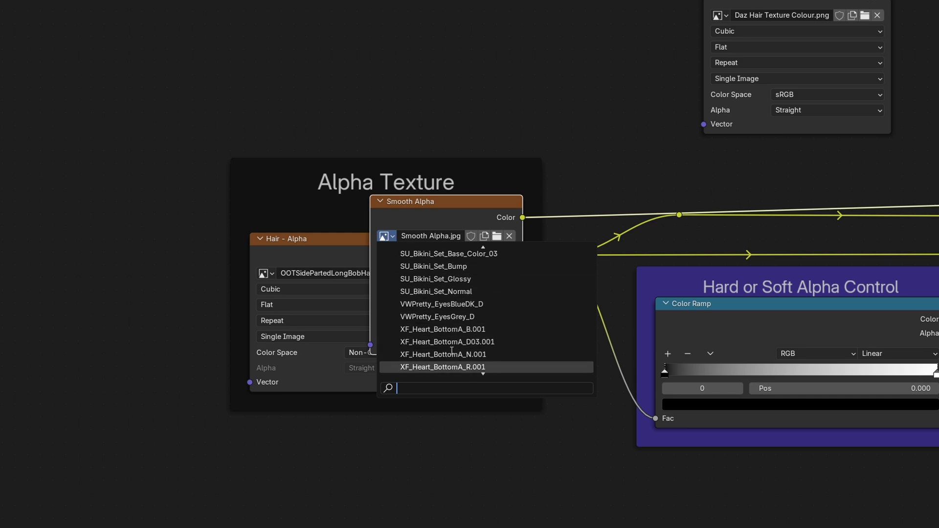
pyautogui.scroll(9, 487, 313)
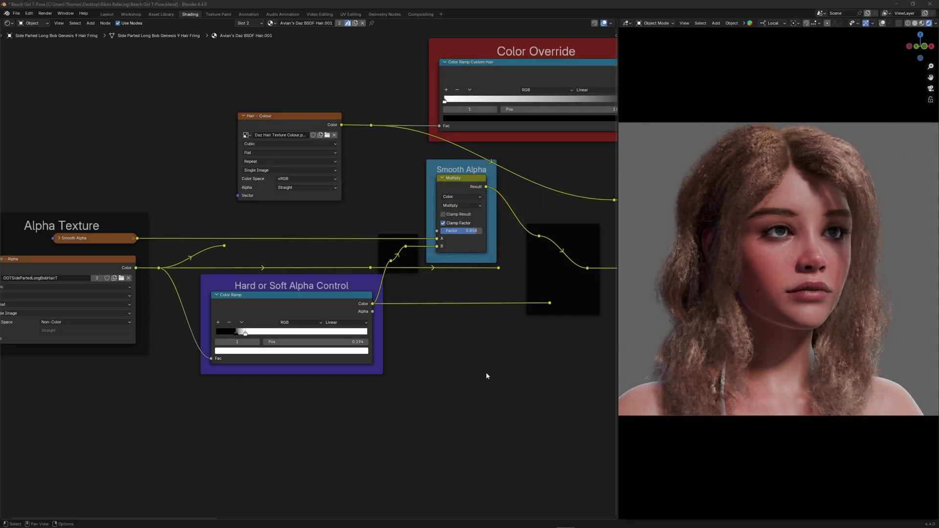
pyautogui.moveTo(500, 269); pyautogui.dragTo(586, 270)
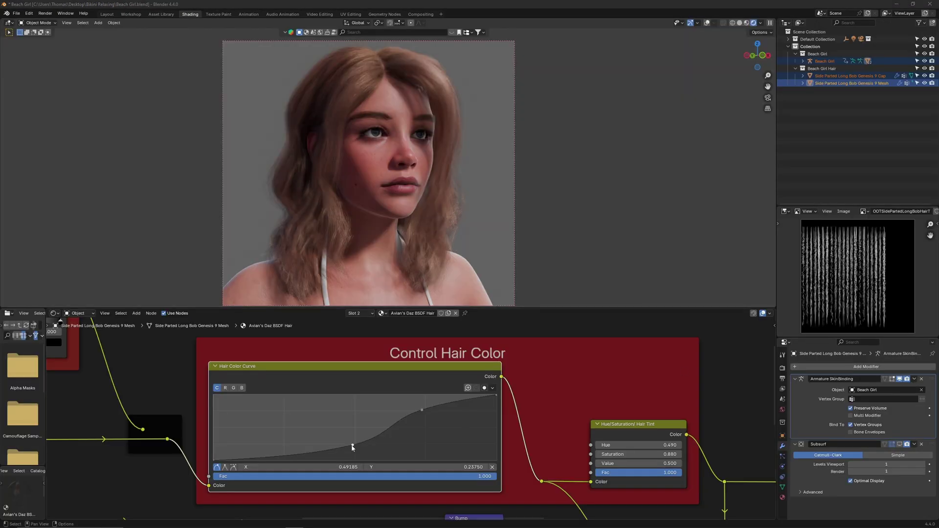
# Step: Lower the Hair Color Curve's points to about (0.519, 0.231) and (0.764, 0.406), and route the Color Override branch into the hair color
pyautogui.click(265, 455)
pyautogui.moveTo(352, 446); pyautogui.dragTo(362, 446)
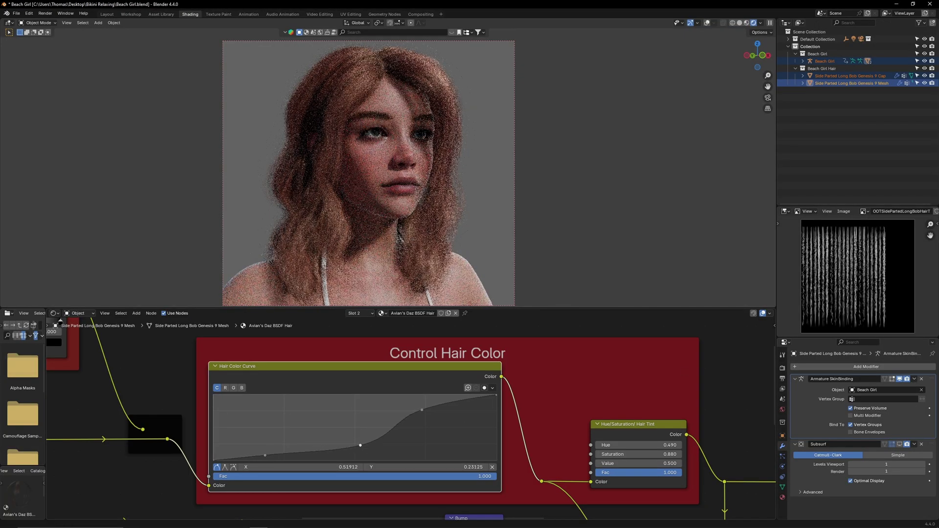
pyautogui.moveTo(422, 409); pyautogui.dragTo(431, 434)
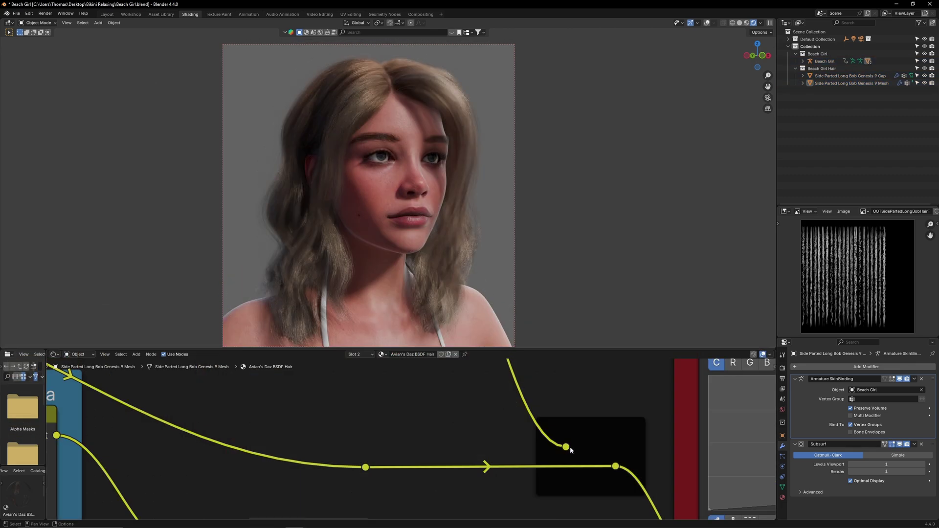
pyautogui.moveTo(567, 447); pyautogui.dragTo(616, 466)
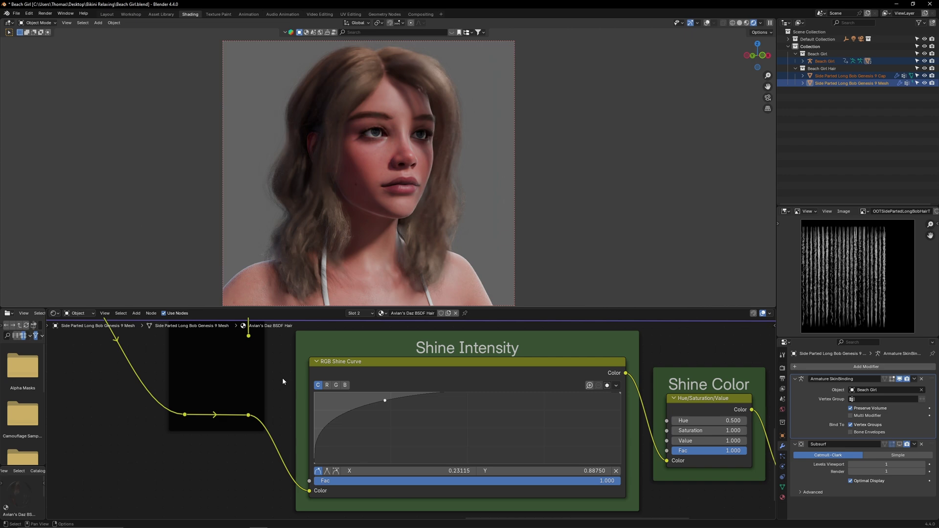
# Step: Try the RGB Shine Curve point at about X 0.259, Y 0.531, undo it, and connect the alternate source to Shine Intensity
pyautogui.moveTo(385, 400); pyautogui.dragTo(394, 427)
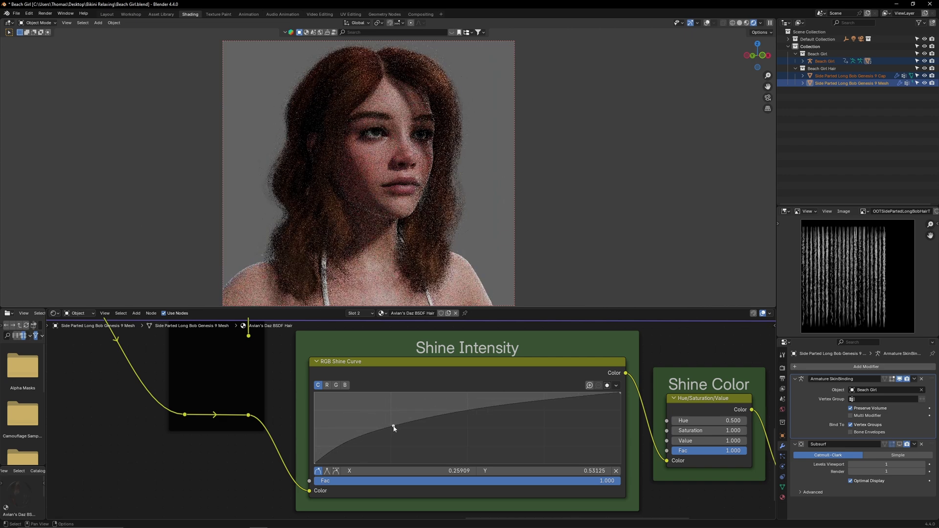
pyautogui.hotkey('ctrl', 'z')
pyautogui.moveTo(249, 336); pyautogui.dragTo(249, 417)
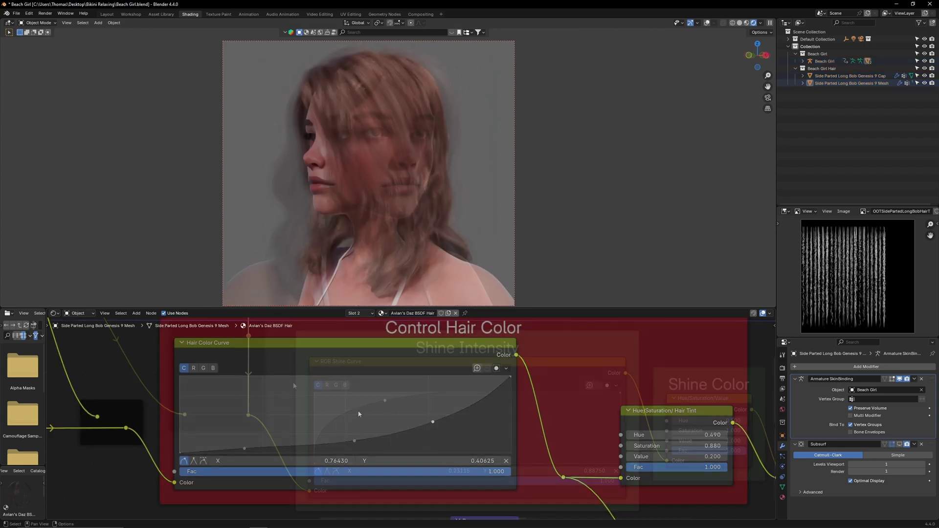
# Step: Set the Value of the Hair Tint Hue/Saturation node to 0.1
pyautogui.doubleClick(682, 457)
pyautogui.write('0')
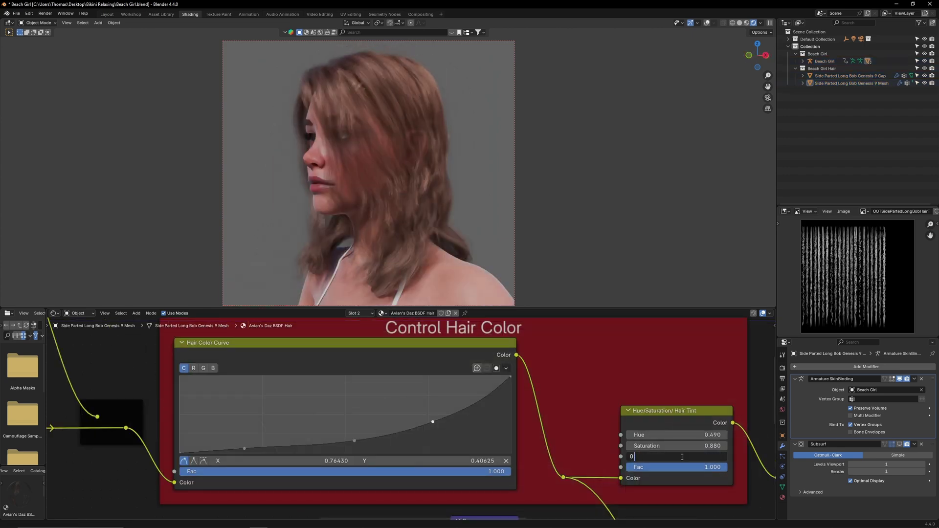
pyautogui.write('.2.1')
pyautogui.press('Return')
# Step: Try the Hair Tint's Saturation at 0.5, and settle on 0.76
pyautogui.doubleClick(679, 446)
pyautogui.write('0.5')
pyautogui.press('Return')
pyautogui.click(679, 446)
pyautogui.write('0.76')
pyautogui.press('Return')
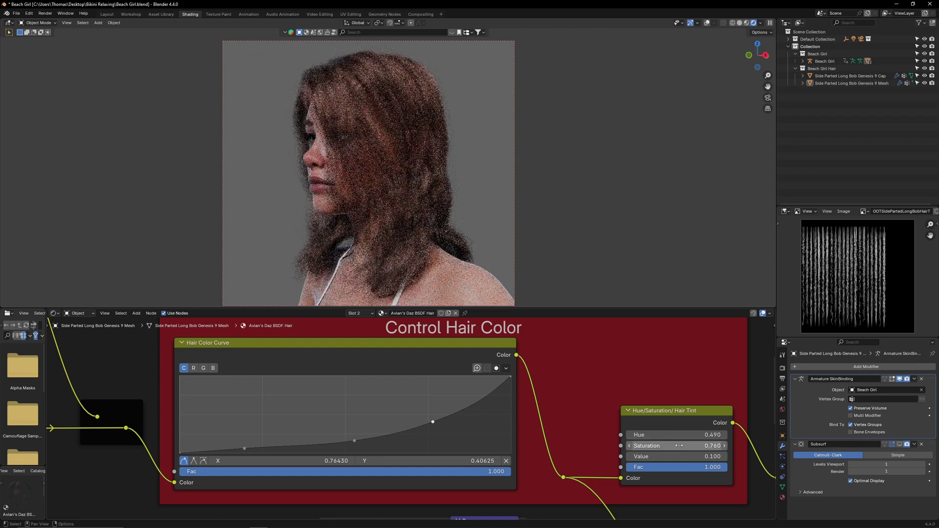
# Step: Darken the Hair Tint further by setting its Value to 0.05
pyautogui.doubleClick(684, 457)
pyautogui.write('0.05')
pyautogui.press('Return')
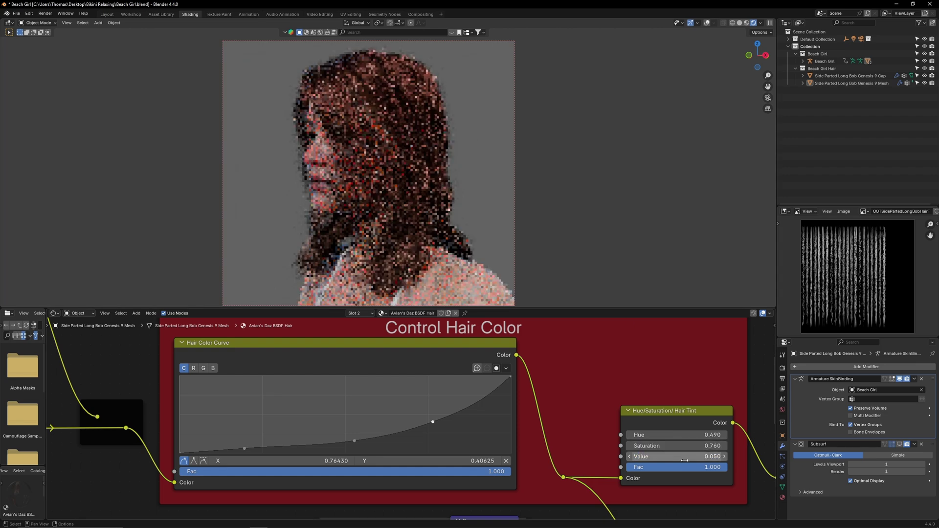
# Step: Set the Hair Tint node's Value to 0.1 and shift its Hue to about 0.51
pyautogui.click(684, 458)
pyautogui.write('0.1')
pyautogui.press('Return')
pyautogui.click(687, 435)
pyautogui.write('0.51')
pyautogui.press('Return')
pyautogui.moveTo(688, 435); pyautogui.dragTo(685, 435)
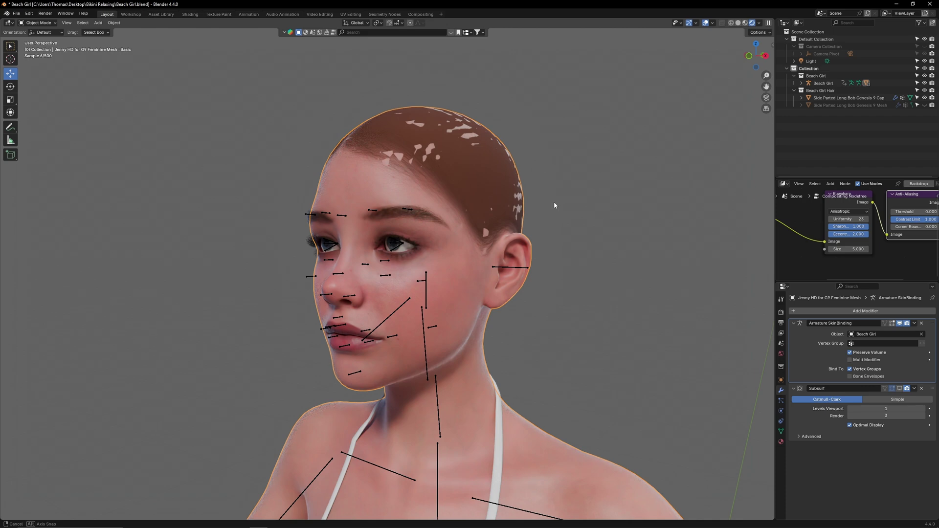
# Step: Enable the viewport display of the Subsurf modifier on the Side Parted Long Bob hair cap
pyautogui.click(849, 98)
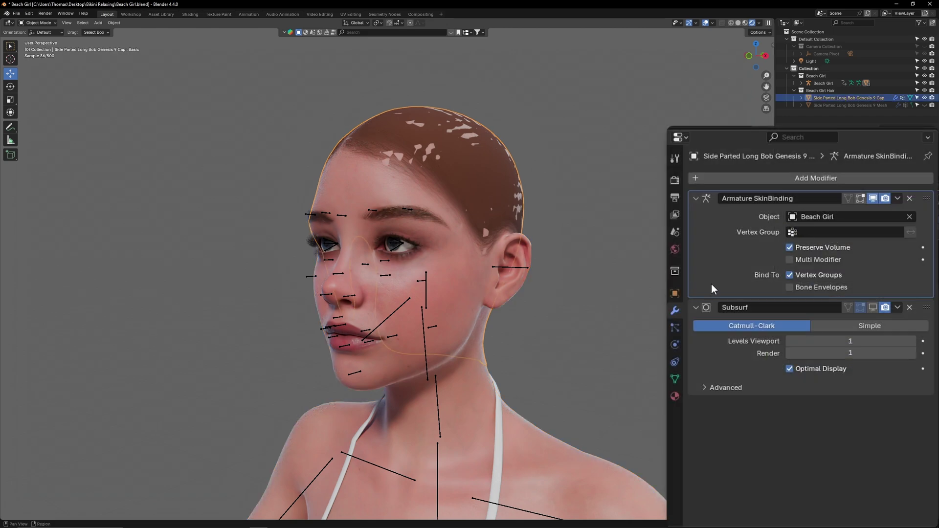
pyautogui.click(875, 308)
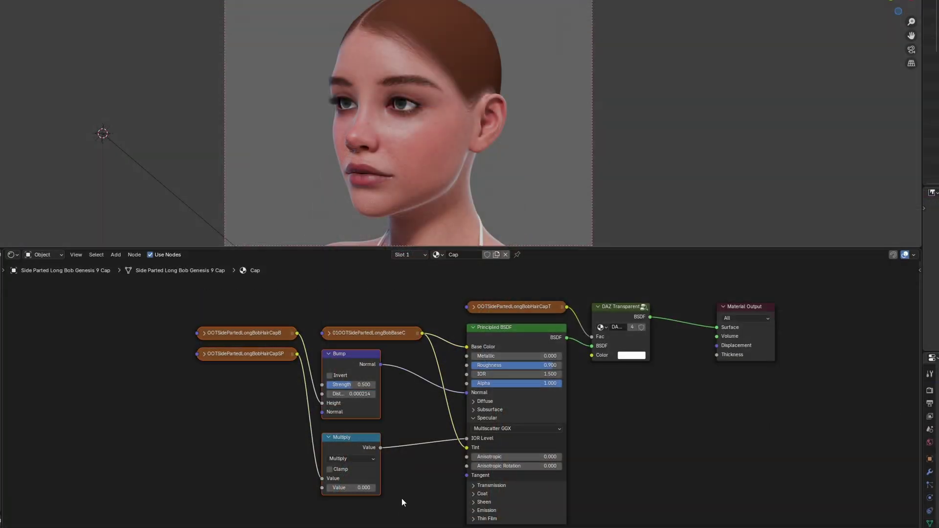
# Step: Dissolve the cap material's DAZ Transparent node and reposition its transparency texture to feed the Principled BSDF's Alpha
pyautogui.press('g')
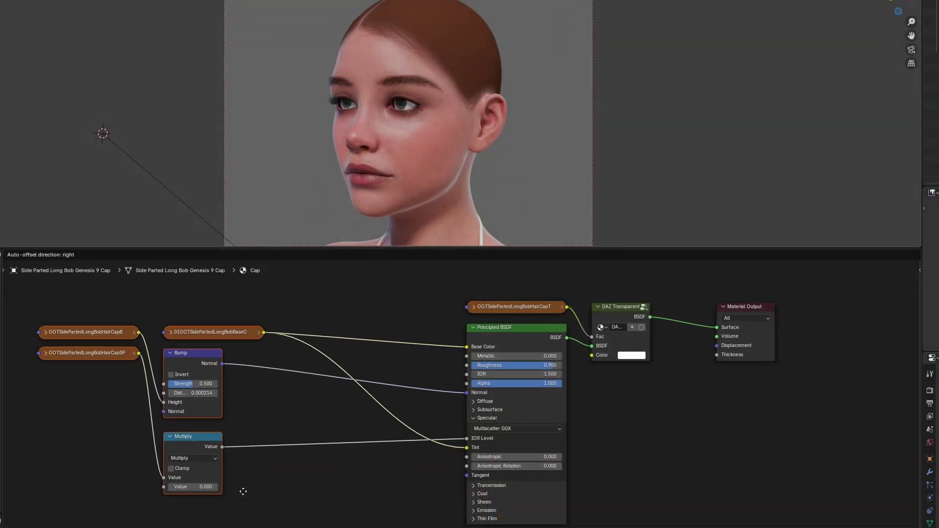
pyautogui.click(243, 496)
pyautogui.click(621, 309)
pyautogui.hotkey('ctrl', 'x')
pyautogui.moveTo(547, 311); pyautogui.dragTo(467, 384)
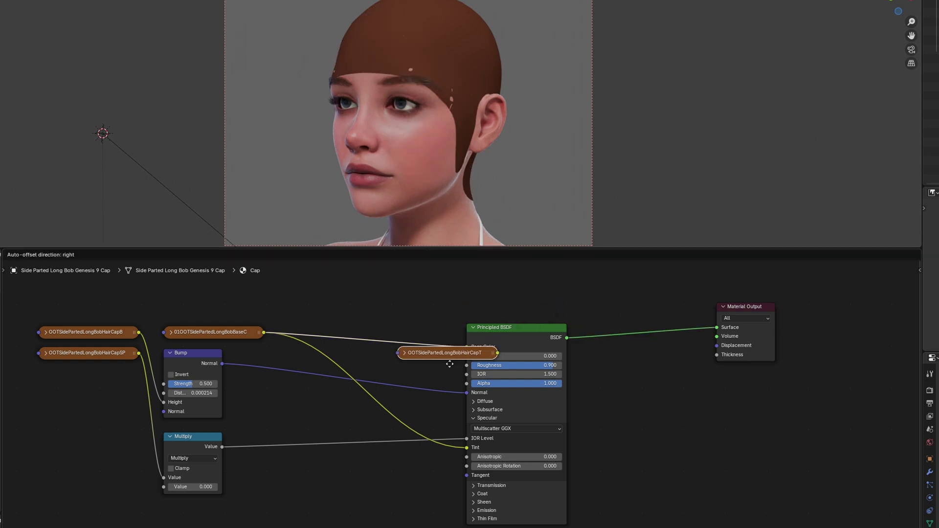
# Step: Rearrange the cap's texture nodes and delete the specular texture together with its Multiply node
pyautogui.moveTo(300, 454); pyautogui.dragTo(445, 447, button='middle')
pyautogui.moveTo(243, 349); pyautogui.dragTo(212, 480)
pyautogui.moveTo(239, 327); pyautogui.dragTo(214, 422)
pyautogui.moveTo(221, 431); pyautogui.dragTo(338, 501)
pyautogui.press('x')
# Step: Set the cap shader's specular IOR Level to 0 and its Roughness to 1
pyautogui.moveTo(669, 431); pyautogui.dragTo(636, 431)
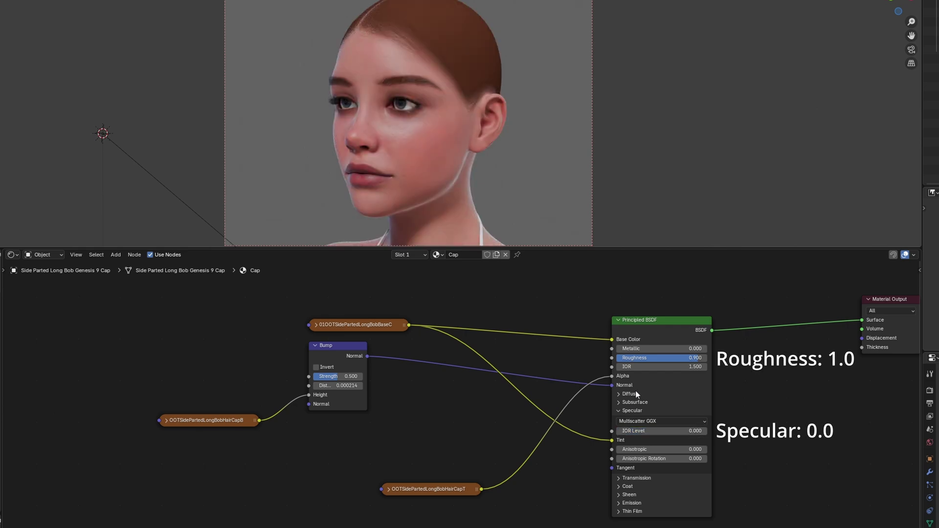
pyautogui.moveTo(692, 358)
pyautogui.mouseDown()
pyautogui.moveTo(659, 359)
pyautogui.moveTo(708, 358)
pyautogui.mouseUp()
# Step: Add a reroute to the cap's base color links and insert a Hue/Saturation/Value node after the color texture
pyautogui.keyDown('shift'); pyautogui.moveTo(466, 307); pyautogui.dragTo(465, 354, button='right'); pyautogui.keyUp('shift')
pyautogui.moveTo(364, 326); pyautogui.dragTo(305, 325)
pyautogui.hotkey('shift', 'a')
pyautogui.click(411, 307)
pyautogui.write('h')
pyautogui.click(450, 321)
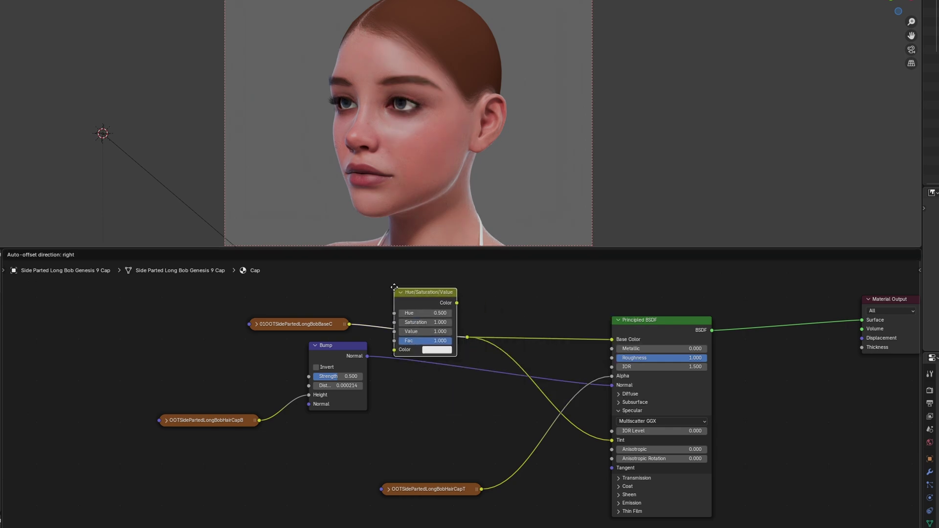
pyautogui.click(385, 280)
# Step: Try a Value of 2 on the cap's Hue/Saturation/Value node, and lower it to darken the cap color
pyautogui.doubleClick(416, 324)
pyautogui.write('2')
pyautogui.press('Return')
pyautogui.moveTo(417, 324); pyautogui.dragTo(196, 324)
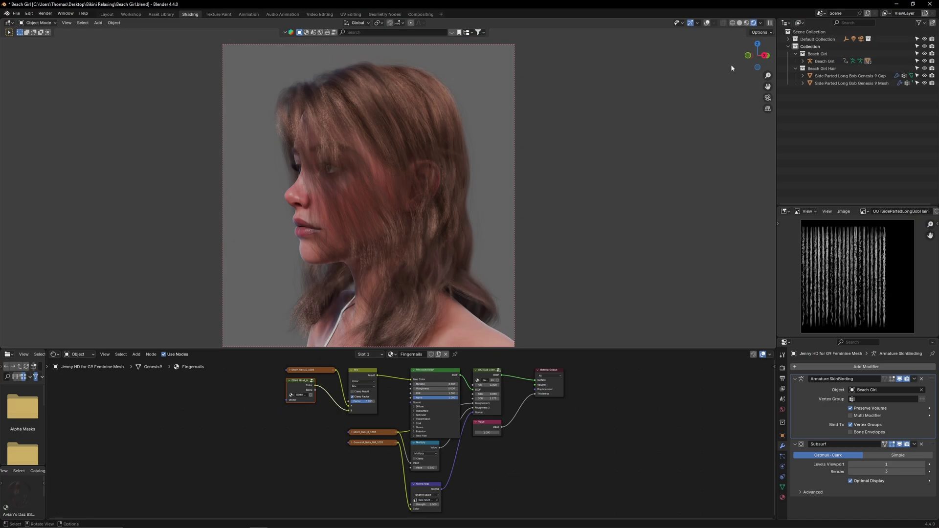
# Step: Compare the hair render with the viewport compositor set to Always and to Disabled
pyautogui.click(761, 22)
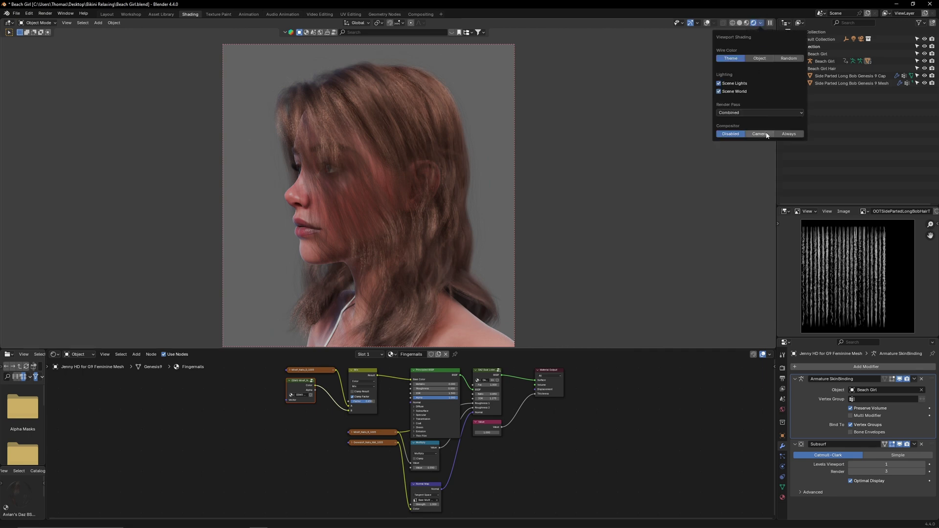
pyautogui.click(792, 134)
pyautogui.click(725, 135)
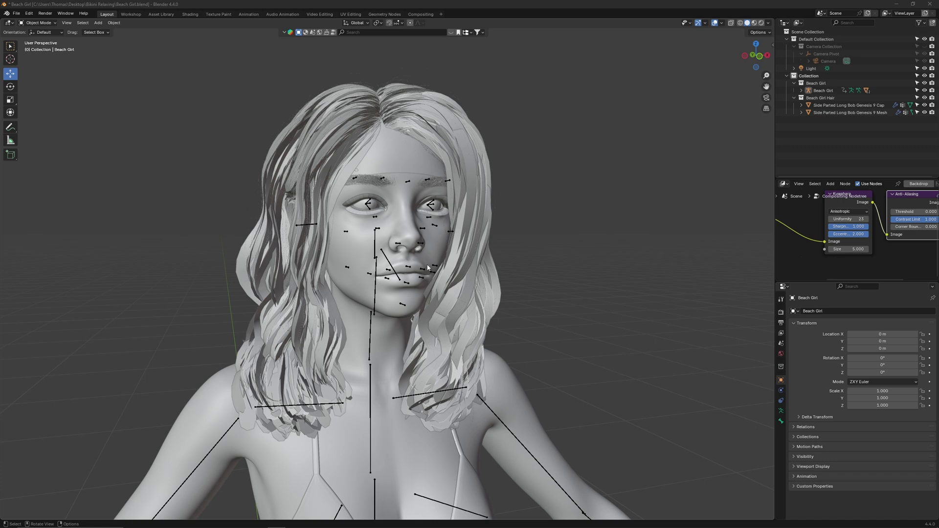
# Step: Select the Beach Girl armature together with the hair mesh and enter Weight Paint mode
pyautogui.click(427, 268)
pyautogui.keyDown('shift'); pyautogui.click(472, 269); pyautogui.keyUp('shift')
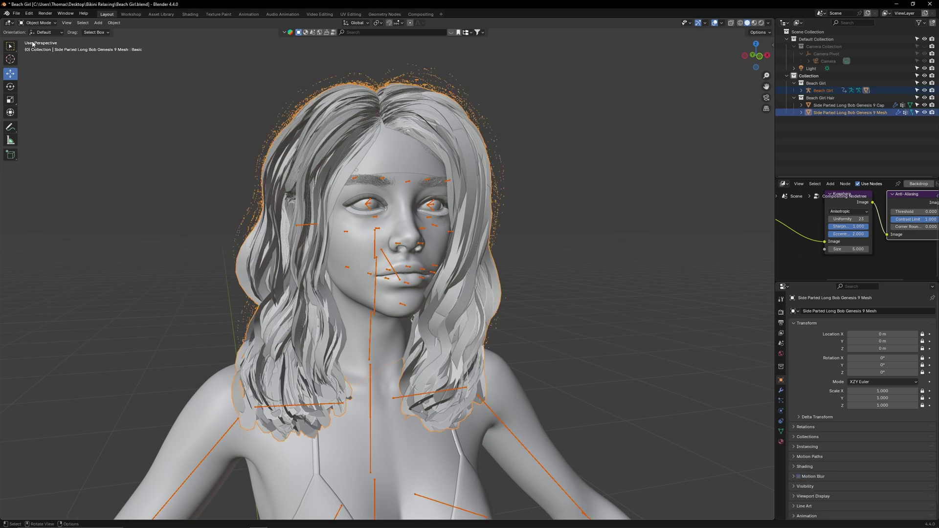
pyautogui.click(37, 23)
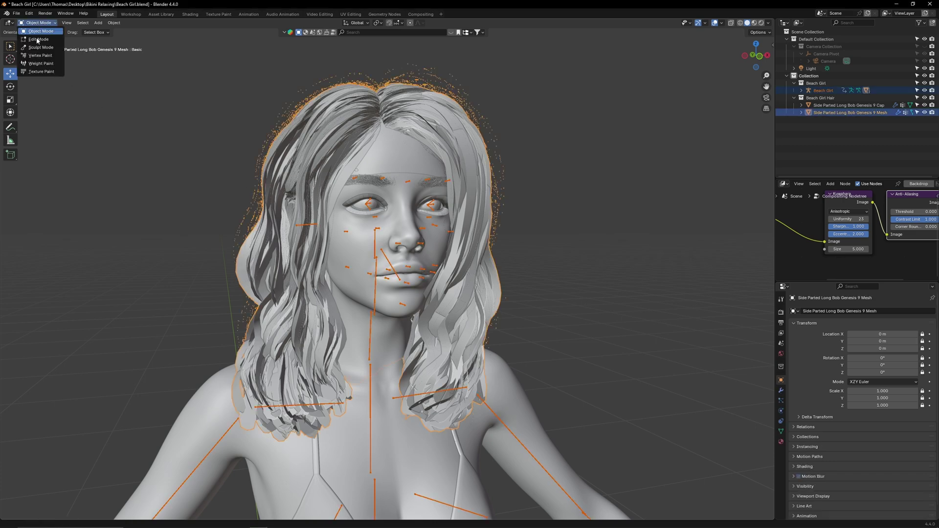
pyautogui.press('Return')
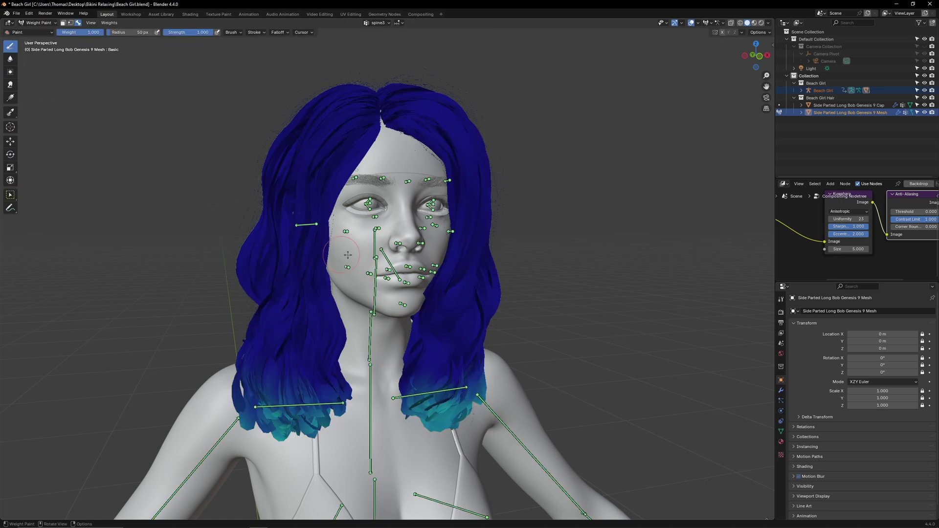
# Step: Examine the hair's weights for the head and neck bones, and return to Object Mode
pyautogui.keyDown('ctrl'); pyautogui.click(375, 255); pyautogui.keyUp('ctrl')
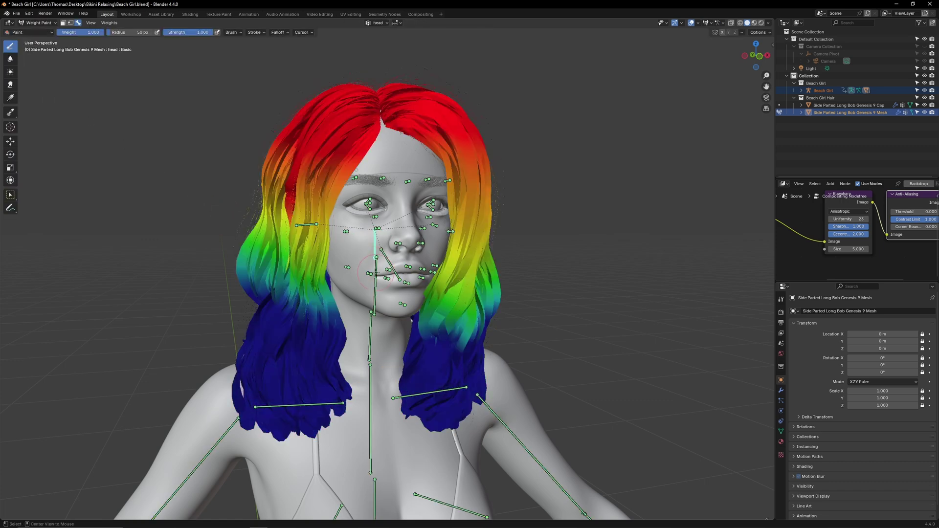
pyautogui.keyDown('ctrl'); pyautogui.click(376, 273); pyautogui.keyUp('ctrl')
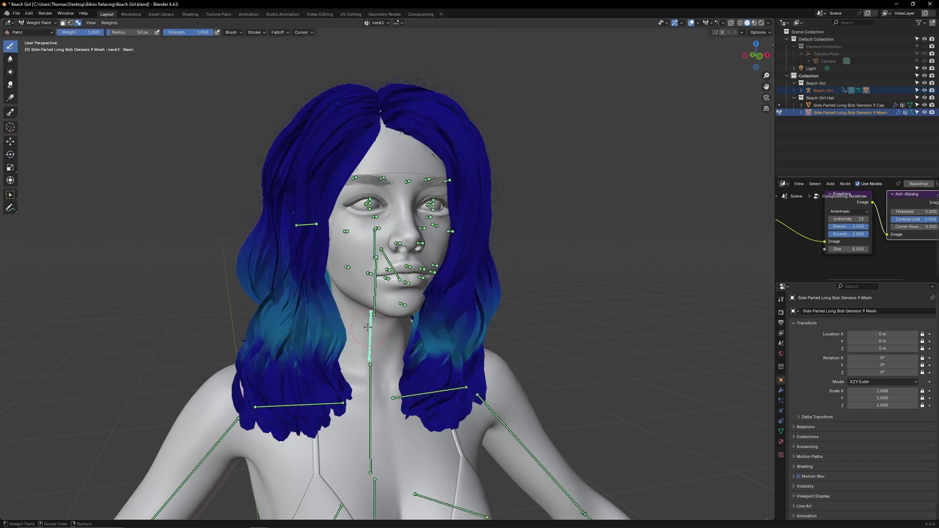
pyautogui.moveTo(367, 327); pyautogui.dragTo(370, 335, button='middle')
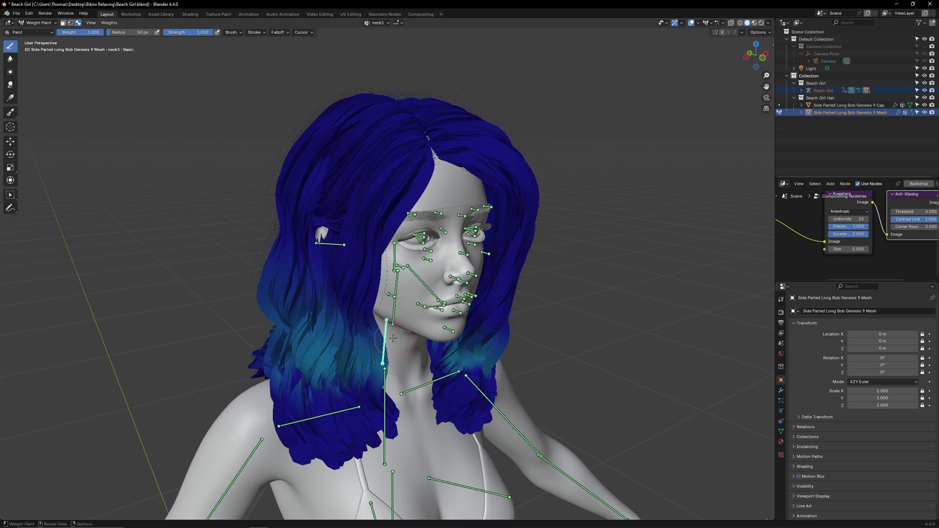
pyautogui.hotkey('ctrl', 'Tab')
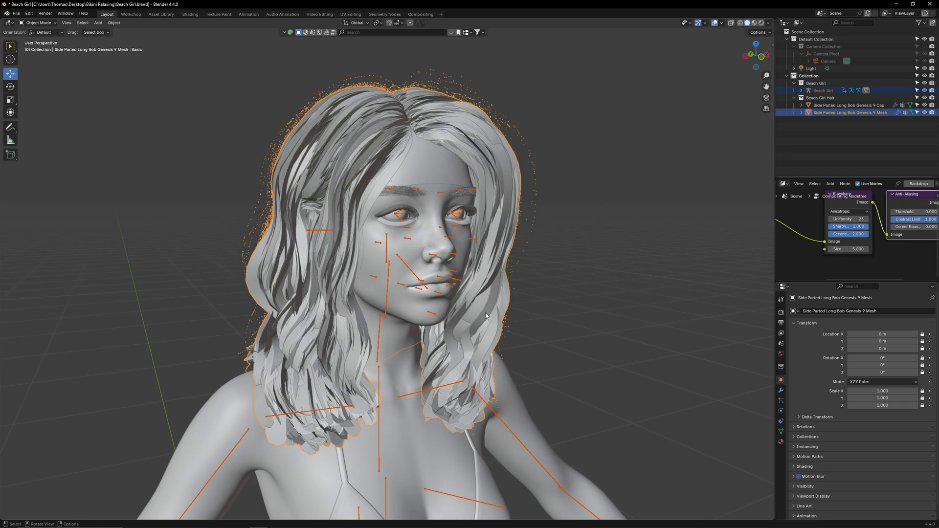
# Step: Review the hair mesh's full vertex group list and delete all of its groups
pyautogui.click(781, 431)
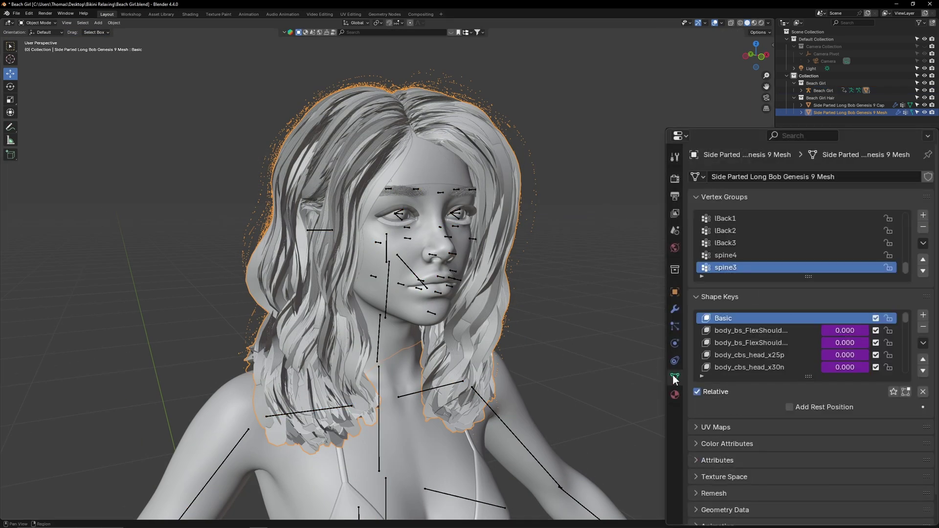
pyautogui.moveTo(861, 373); pyautogui.dragTo(864, 409)
pyautogui.moveTo(813, 339); pyautogui.dragTo(814, 405)
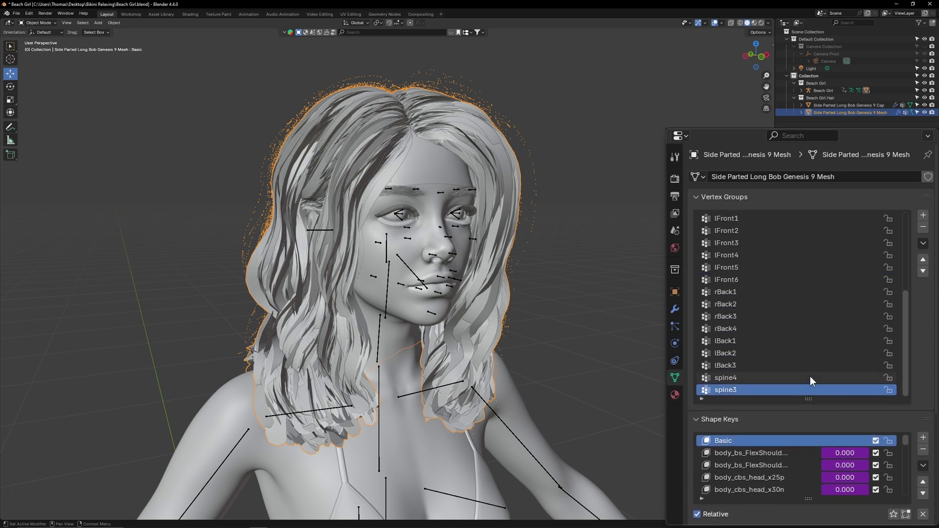
pyautogui.scroll(5, 807, 357)
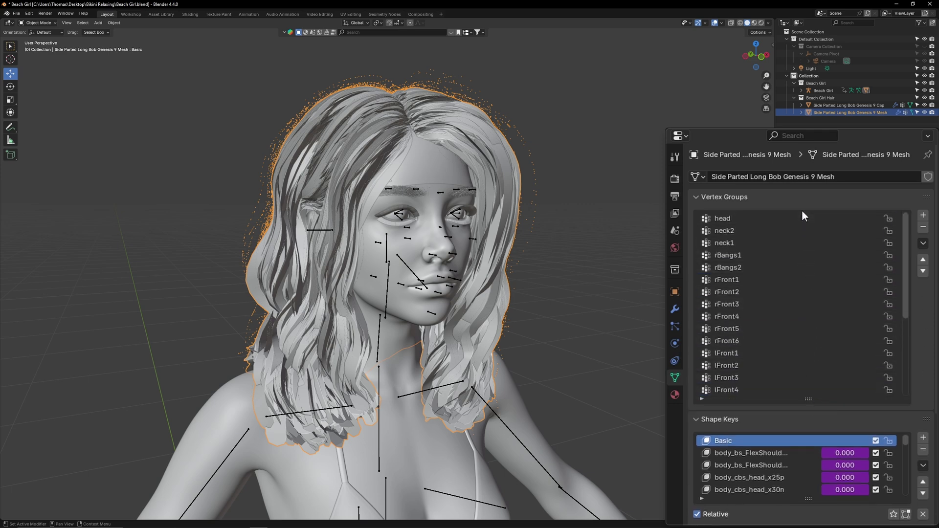
pyautogui.scroll(-5, 802, 342)
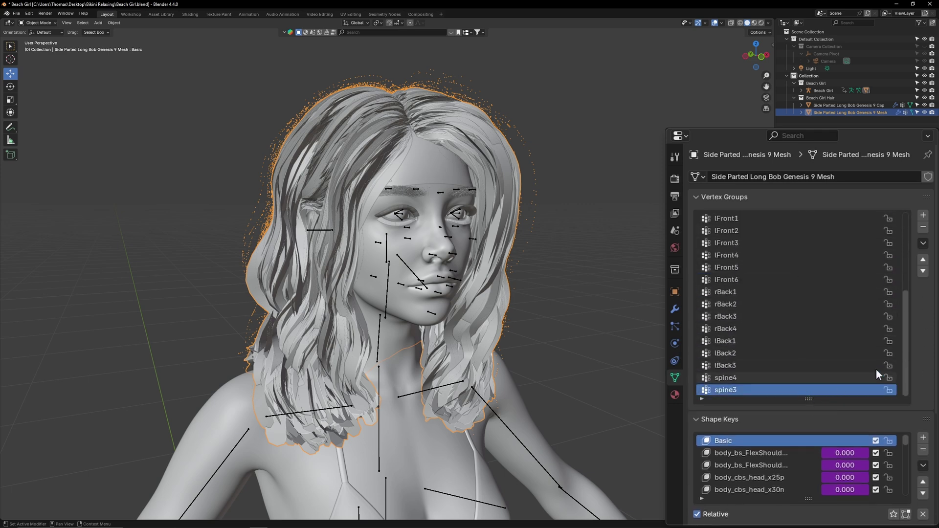
pyautogui.click(924, 243)
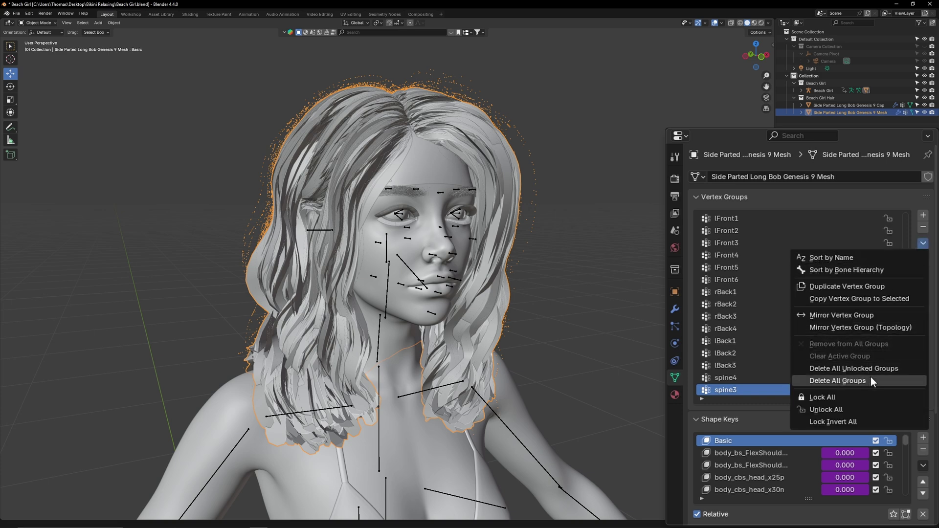
pyautogui.click(910, 381)
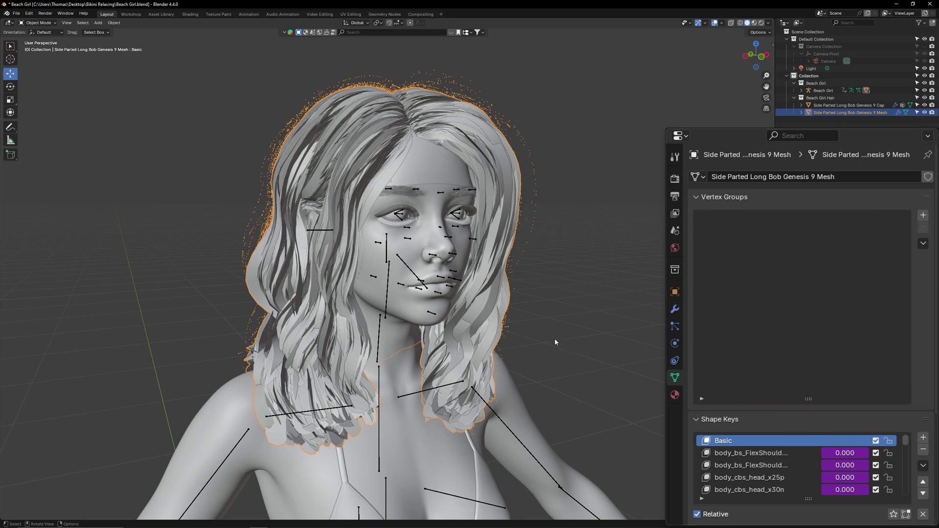
# Step: Select the Beach Girl armature and make its Custom bone collection visible
pyautogui.click(416, 278)
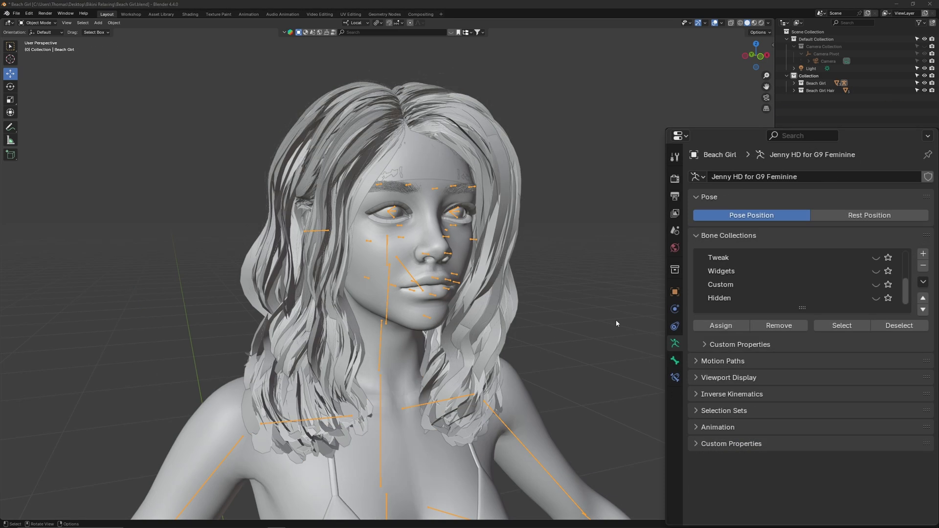
pyautogui.click(785, 286)
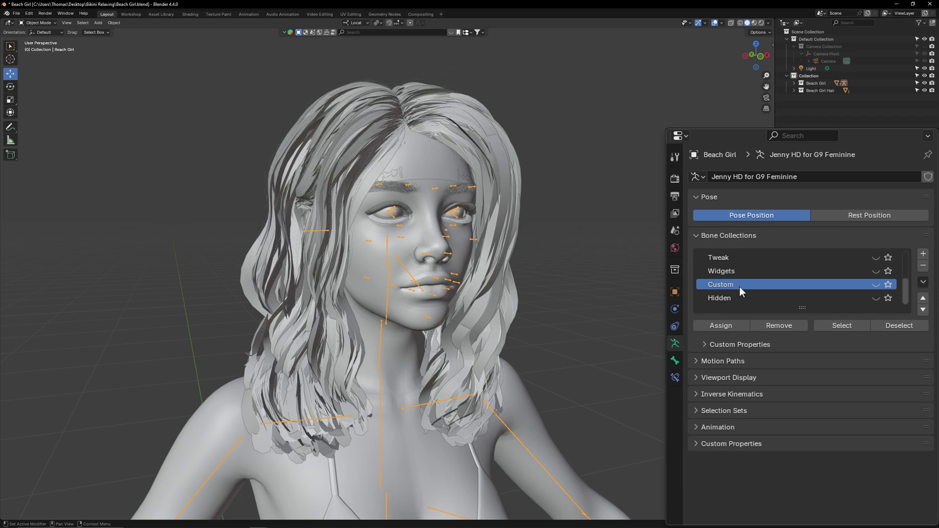
pyautogui.click(875, 285)
pyautogui.hotkey('alt', 'a')
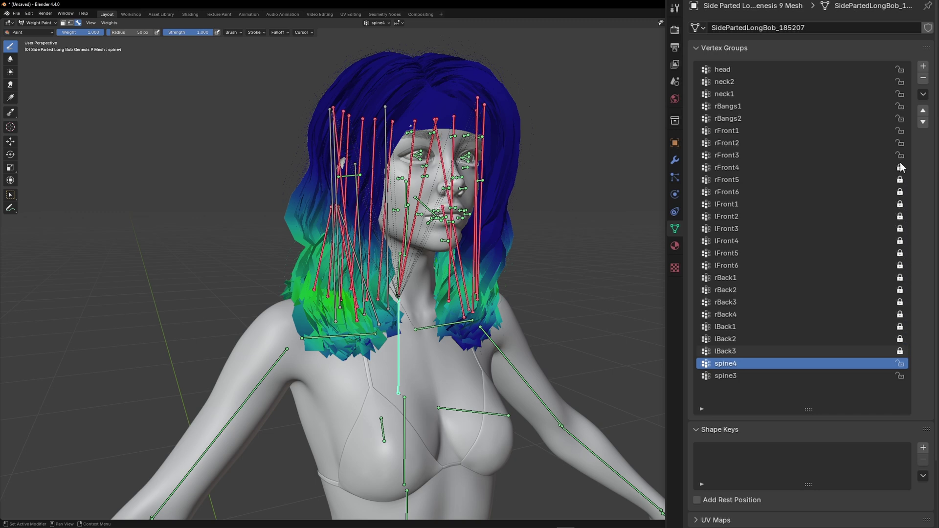
# Step: Finish locking the hair strand groups up through rBangs1, and inspect the weights of the bangs, neck and spine3 groups
pyautogui.click(901, 106)
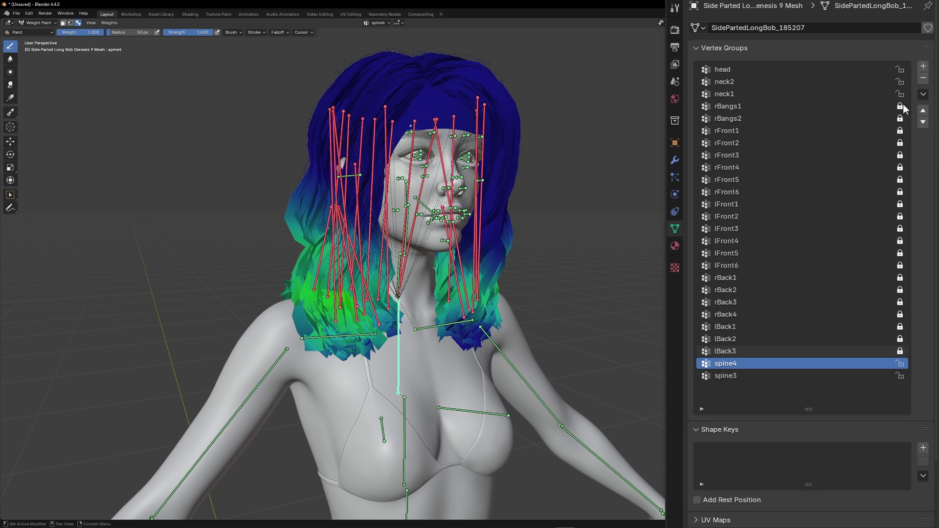
pyautogui.click(771, 109)
pyautogui.click(768, 118)
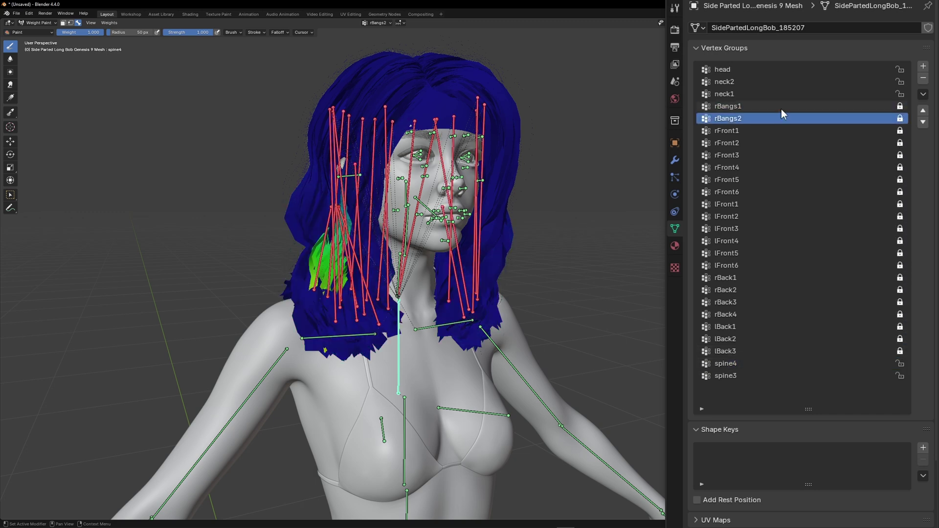
pyautogui.click(782, 108)
pyautogui.click(769, 94)
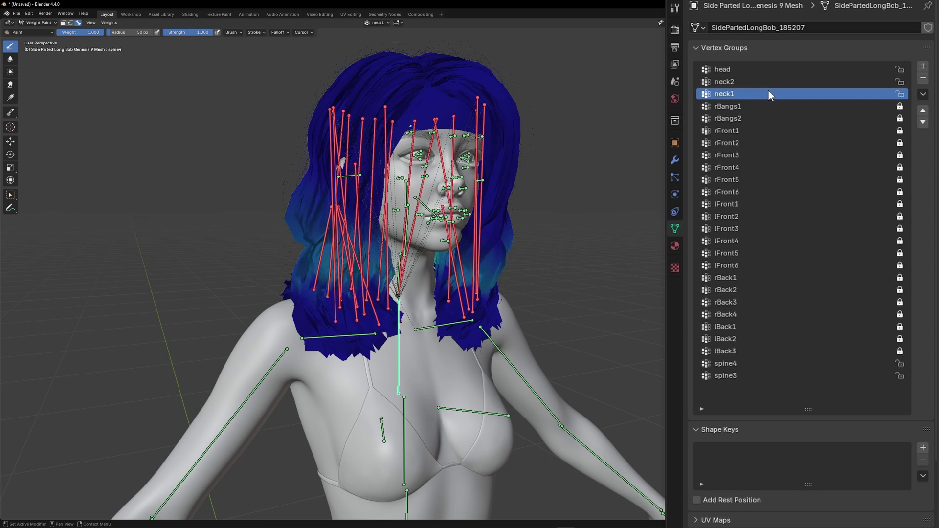
pyautogui.click(768, 80)
pyautogui.click(744, 375)
# Step: Lock the head vertex group as well and delete all unlocked groups from the hair mesh
pyautogui.click(901, 69)
pyautogui.click(923, 94)
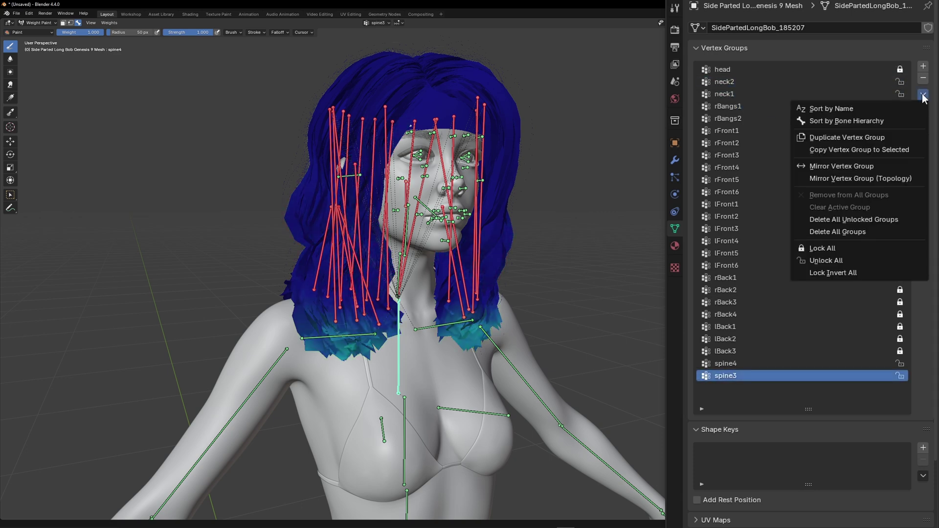
pyautogui.click(915, 220)
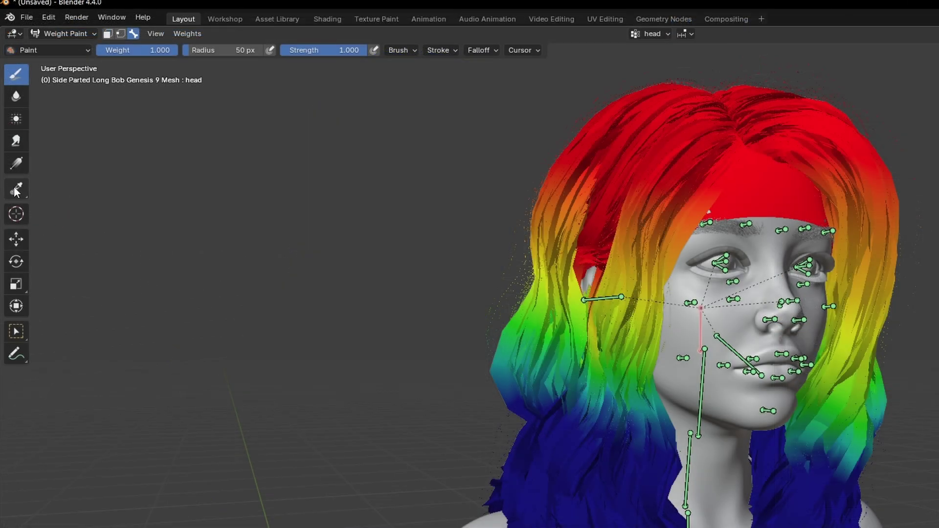
# Step: Activate the Gradient tool for painting the head group's weights on the hair
pyautogui.click(16, 163)
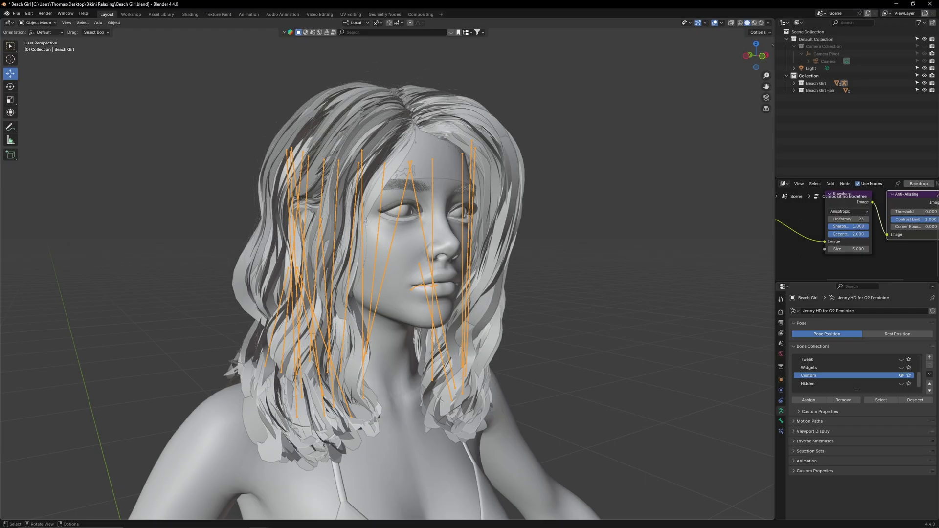
# Step: Enter Edit Mode on the armature, select all the visible hair bones and delete them
pyautogui.press('Tab')
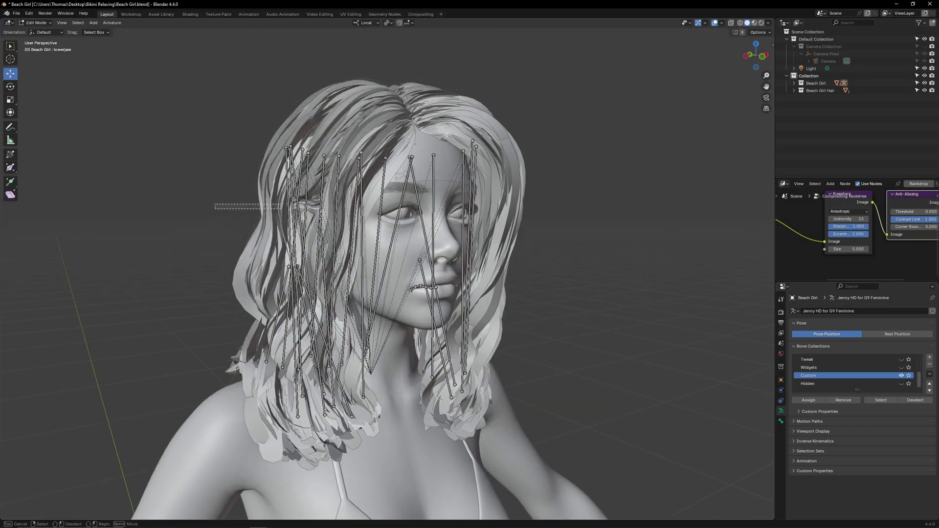
pyautogui.press('a')
pyautogui.moveTo(221, 316); pyautogui.dragTo(571, 355)
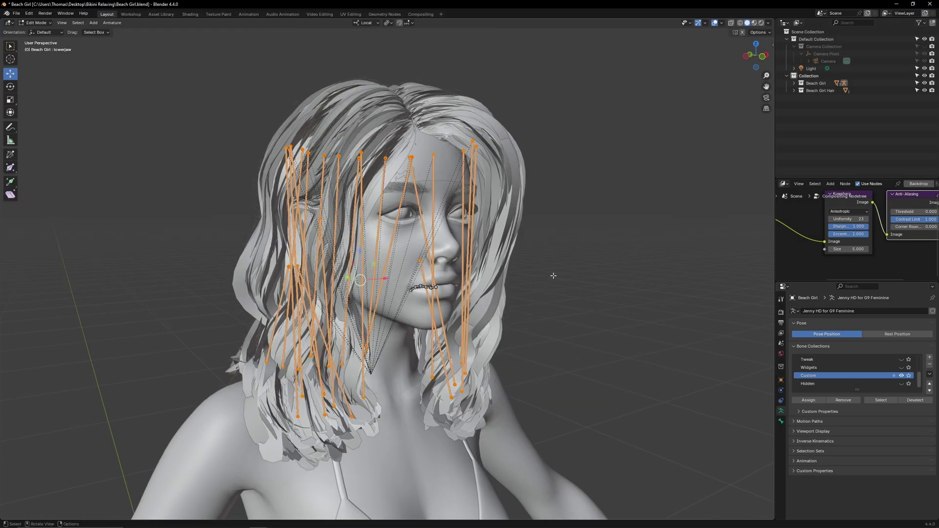
pyautogui.press('x')
pyautogui.click(587, 253)
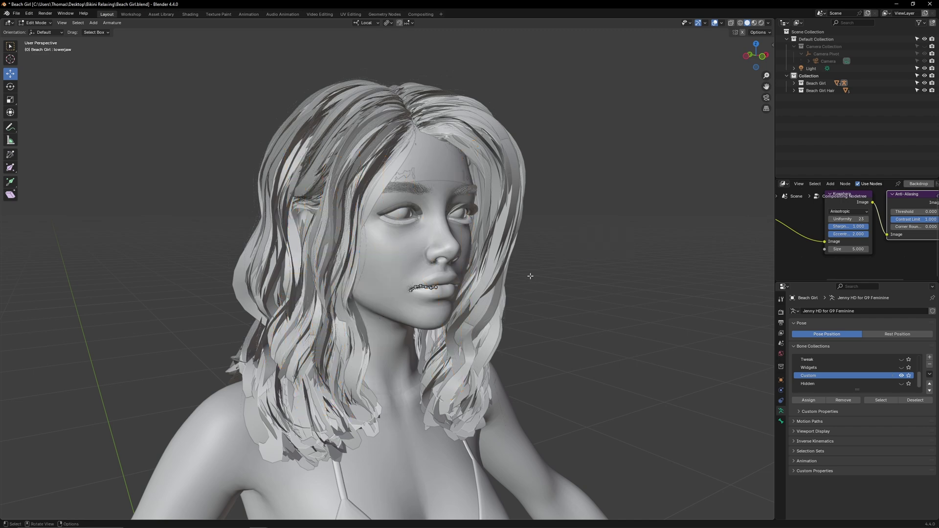
# Step: In the armature's Edit Mode, snap the 3D cursor to the upper end of the head bone
pyautogui.press('Tab')
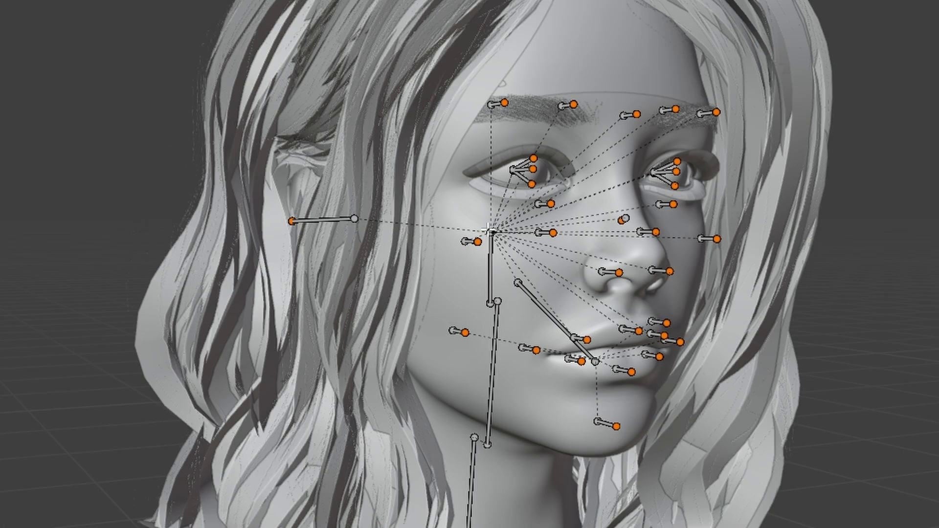
pyautogui.click(490, 233)
pyautogui.rightClick(194, 131)
pyautogui.moveTo(195, 204)
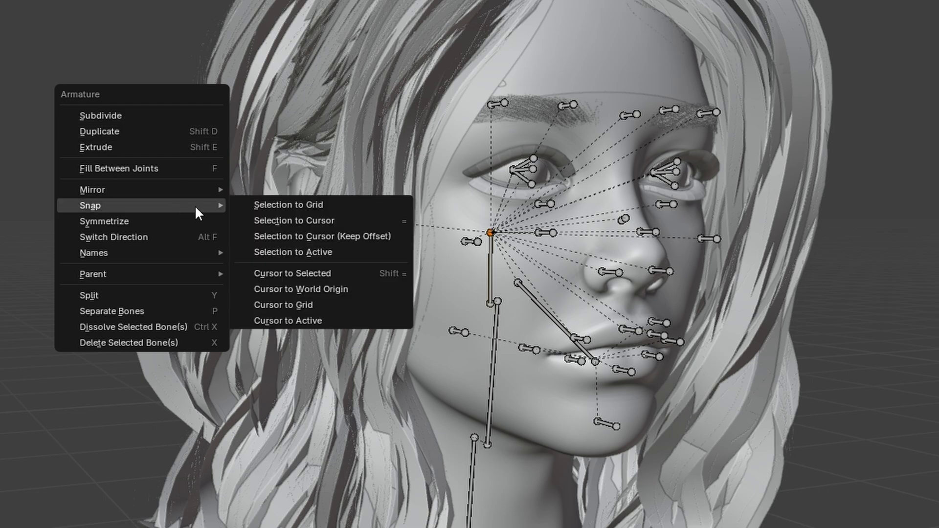
pyautogui.click(350, 272)
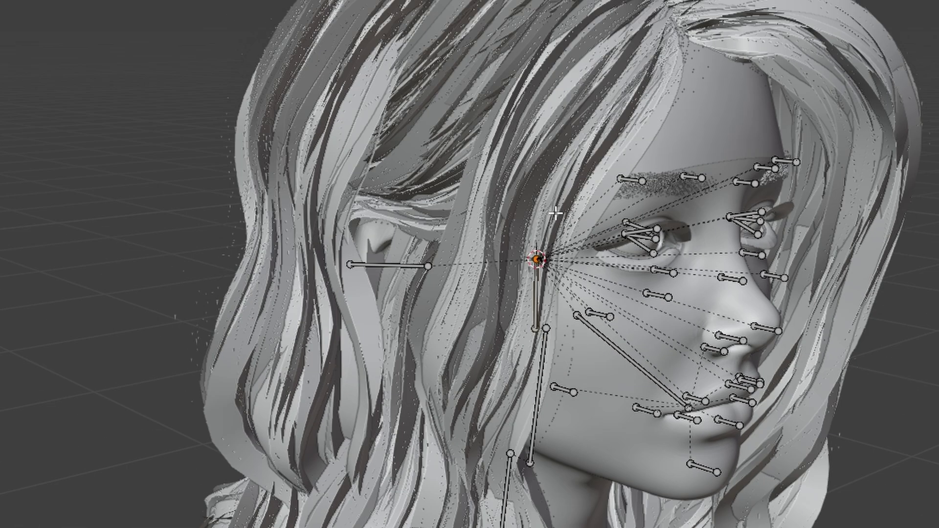
# Step: Add a single bone at the 3D cursor and shorten it to about 0.037 m above the head bone
pyautogui.click(188, 28)
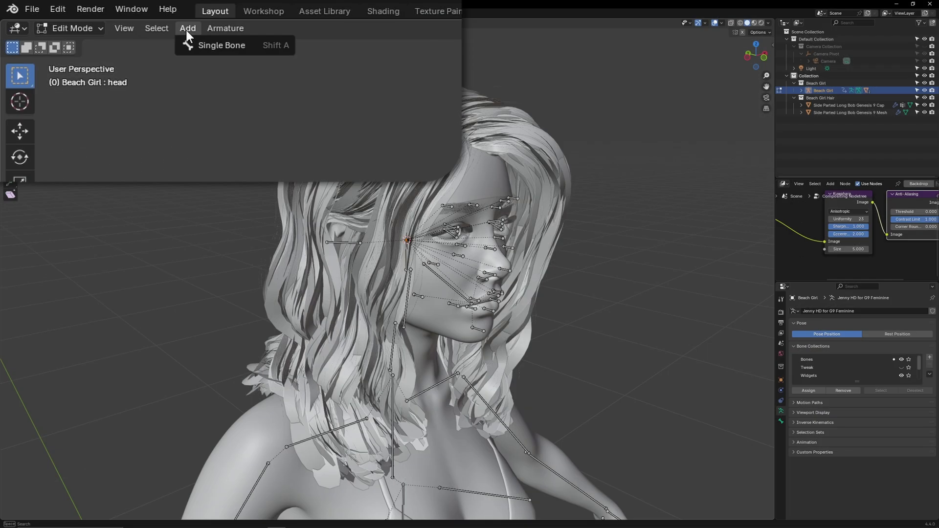
pyautogui.click(209, 44)
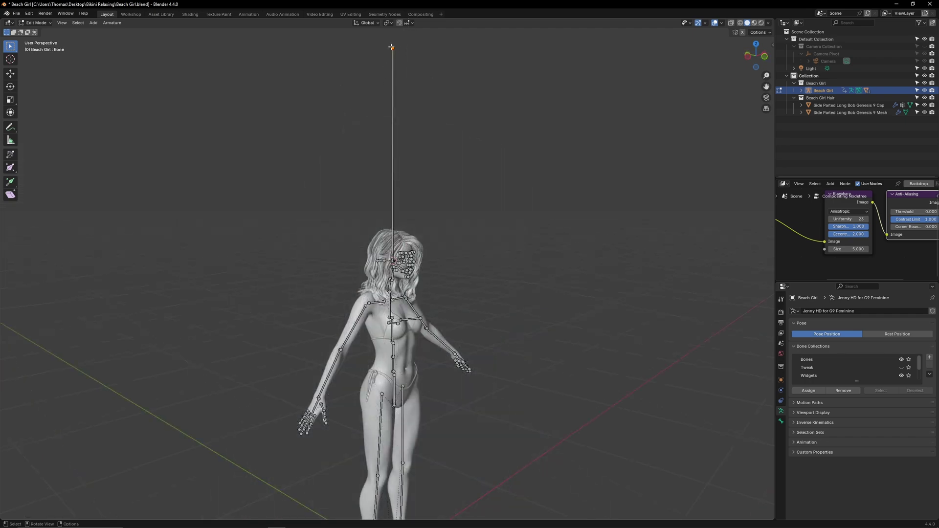
pyautogui.hotkey('shift', 'space')
pyautogui.press('g')
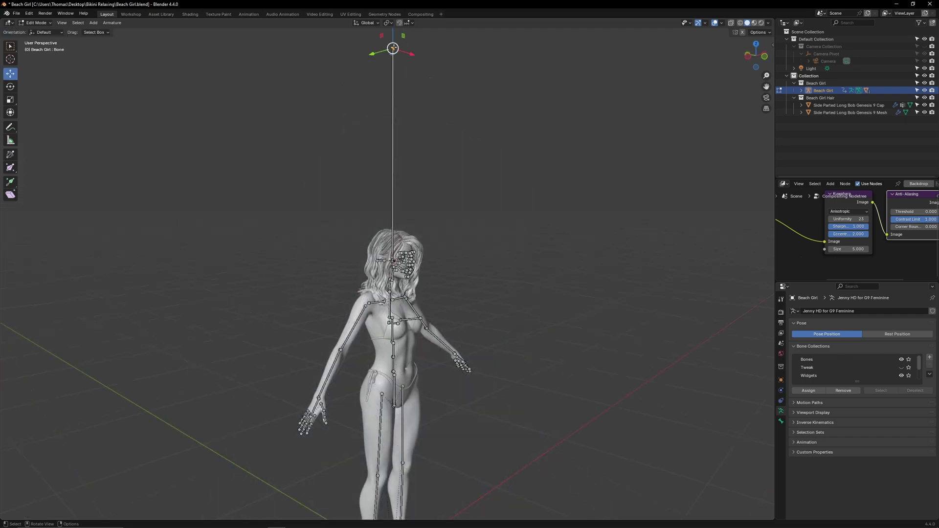
pyautogui.moveTo(393, 37); pyautogui.dragTo(393, 239)
pyautogui.scroll(10, 393, 240)
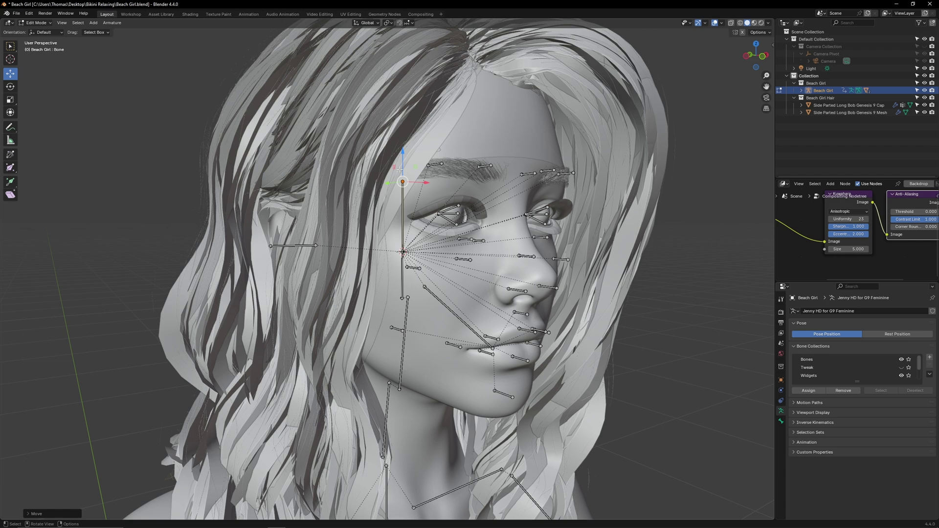
pyautogui.moveTo(400, 170); pyautogui.dragTo(401, 212)
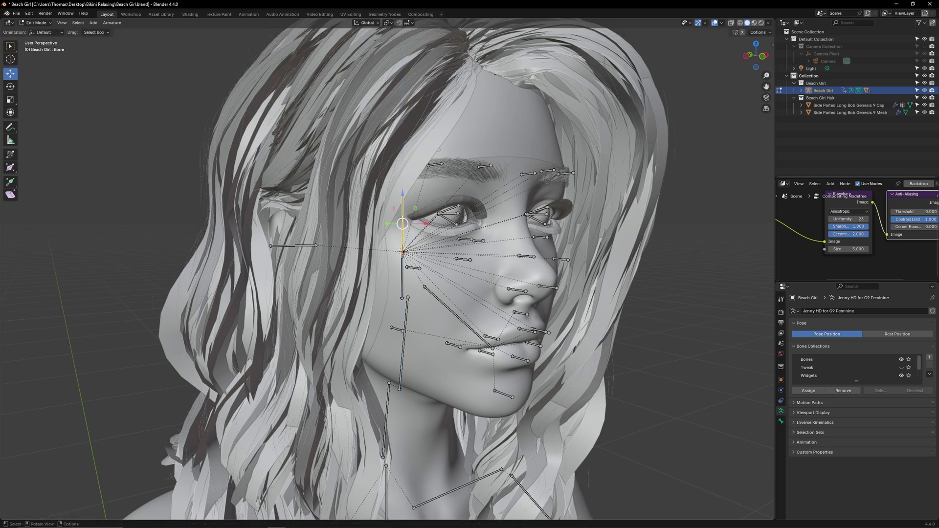
# Step: Parent the new short bone to the head bone
pyautogui.keyDown('shift'); pyautogui.click(402, 277); pyautogui.keyUp('shift')
pyautogui.rightClick(281, 183)
pyautogui.moveTo(291, 250)
pyautogui.click(345, 255)
pyautogui.click(348, 256)
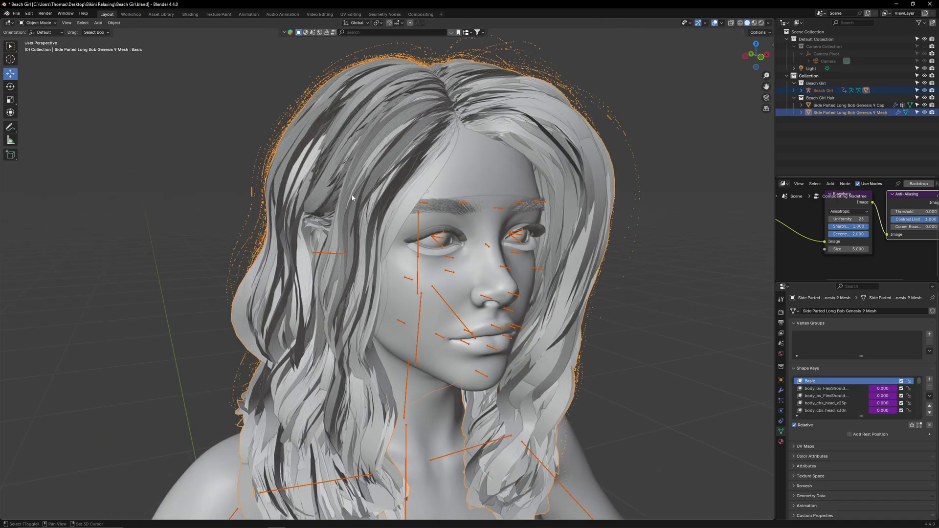
# Step: Put the hair mesh in Weight Paint mode and fill it with weight 1.000 for the new bone
pyautogui.click(38, 23)
pyautogui.click(39, 64)
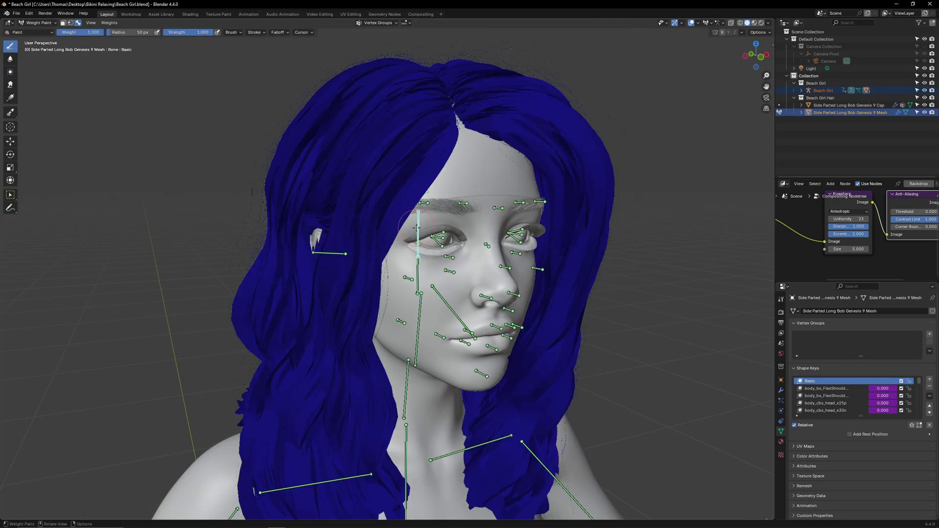
pyautogui.click(110, 23)
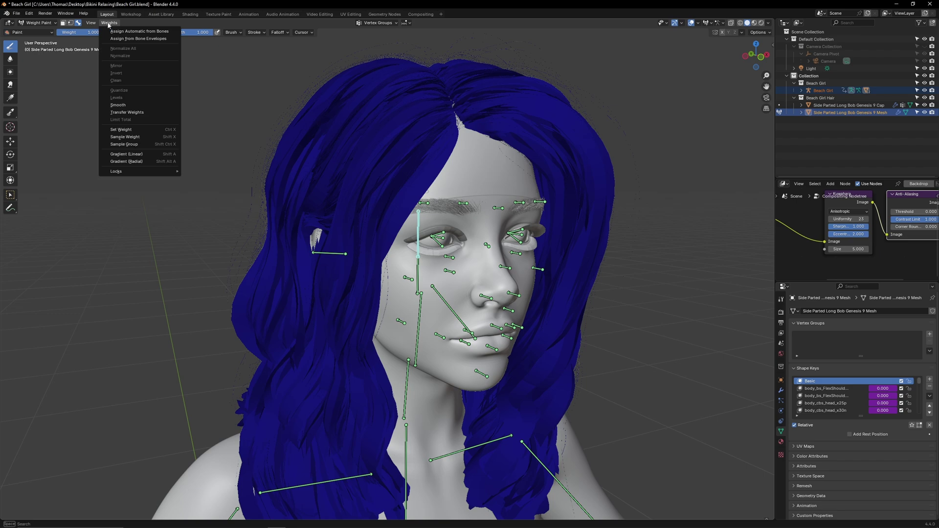
pyautogui.click(158, 133)
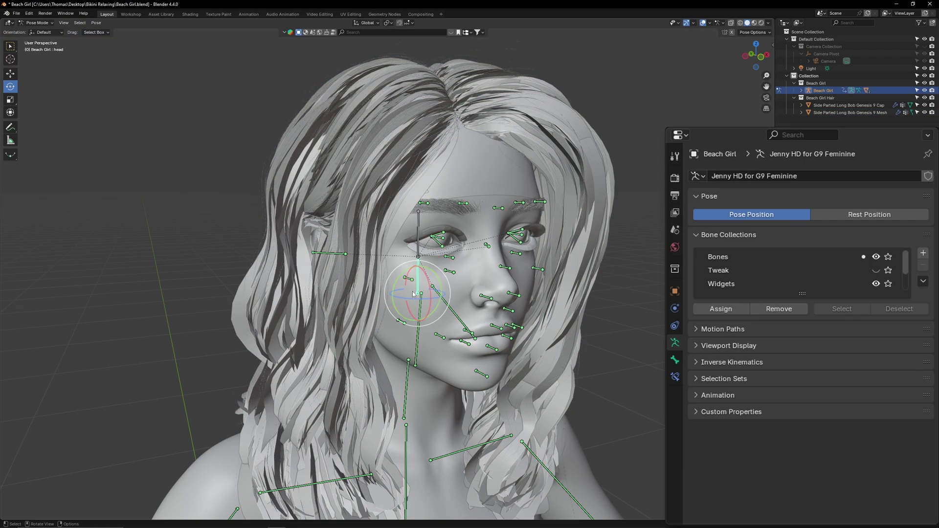
# Step: Rotate the head bone freely in Pose Mode to test how the hair follows it
pyautogui.press('r')
pyautogui.press('r')
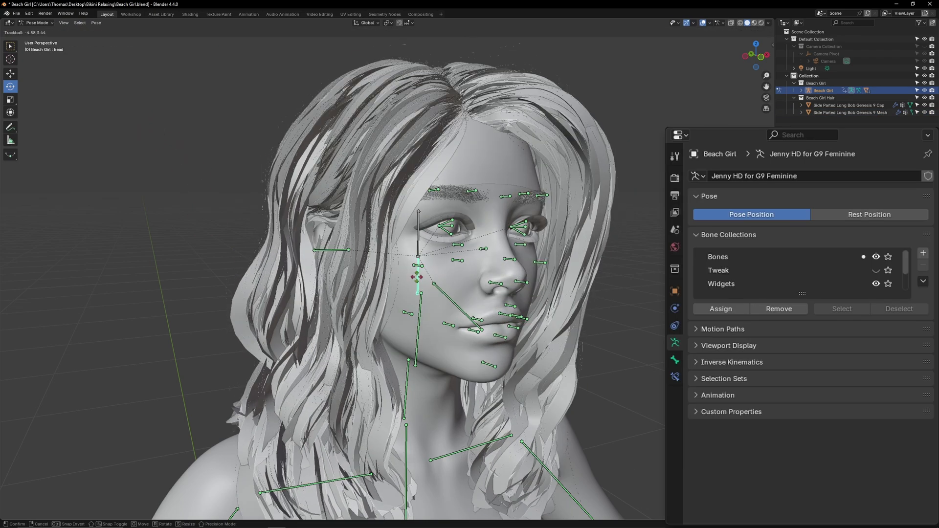
pyautogui.click(420, 288)
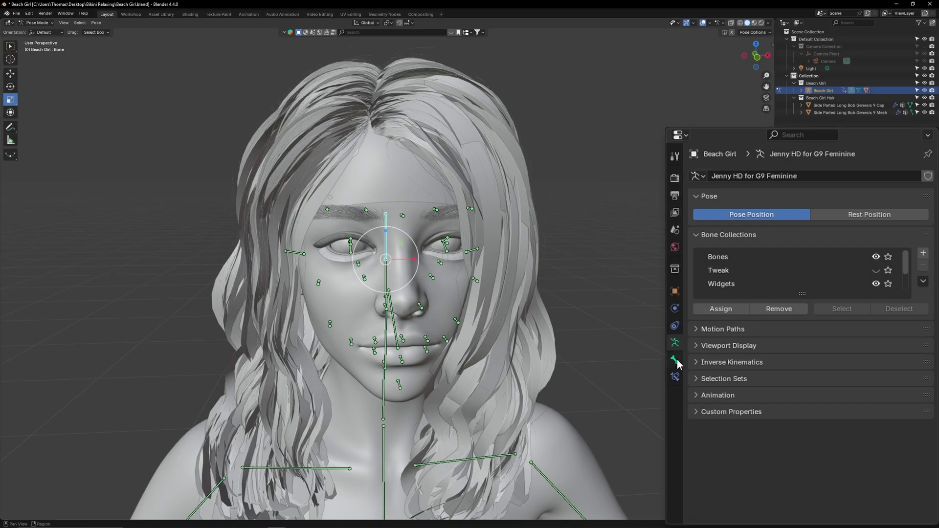
# Step: Flip the hair by setting the new hair bone's X scale to -1
pyautogui.click(675, 361)
pyautogui.click(820, 322)
pyautogui.write('-1')
pyautogui.press('Return')
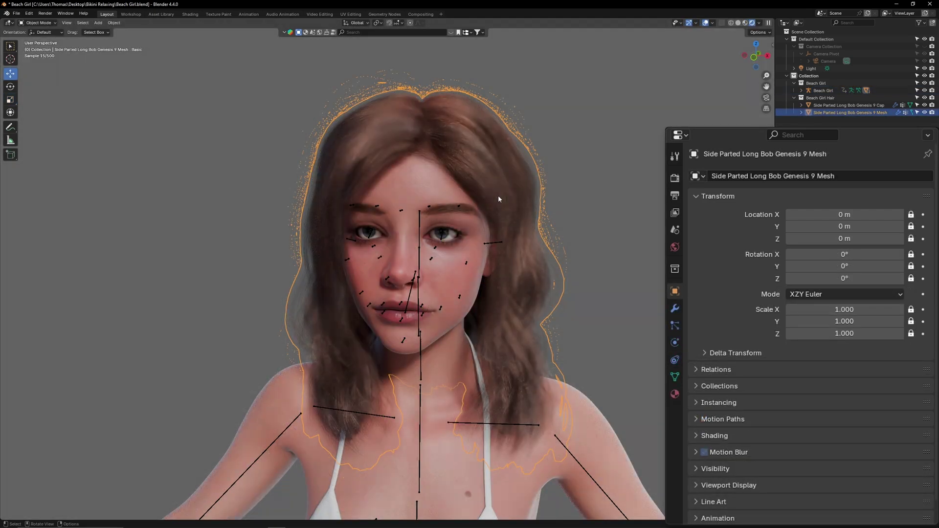
# Step: Hide the hair mesh and set the hair cap's X scale to -1
pyautogui.press('h')
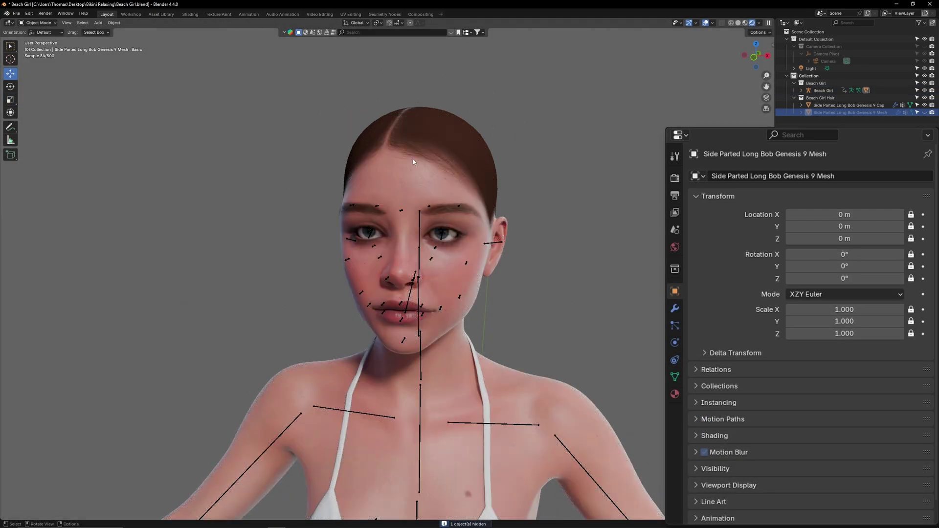
pyautogui.click(445, 150)
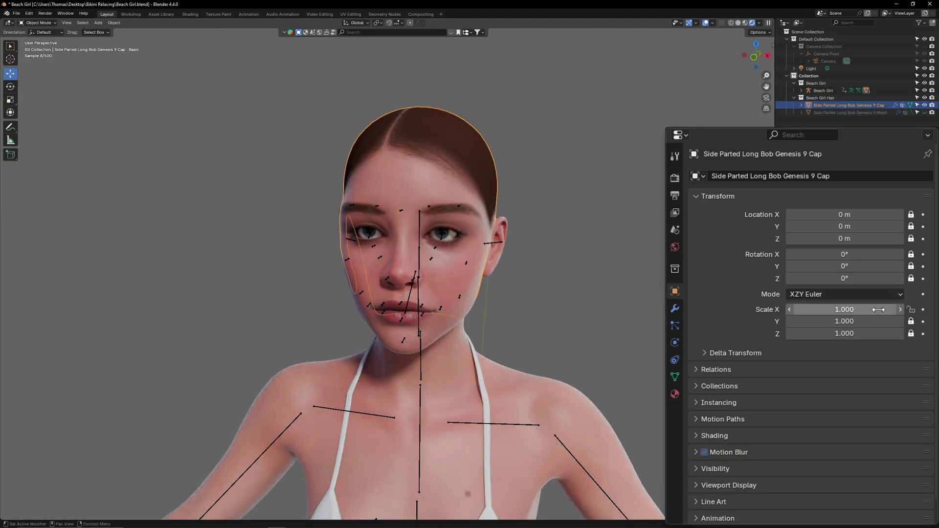
pyautogui.click(796, 310)
pyautogui.write('-1')
pyautogui.press('Return')
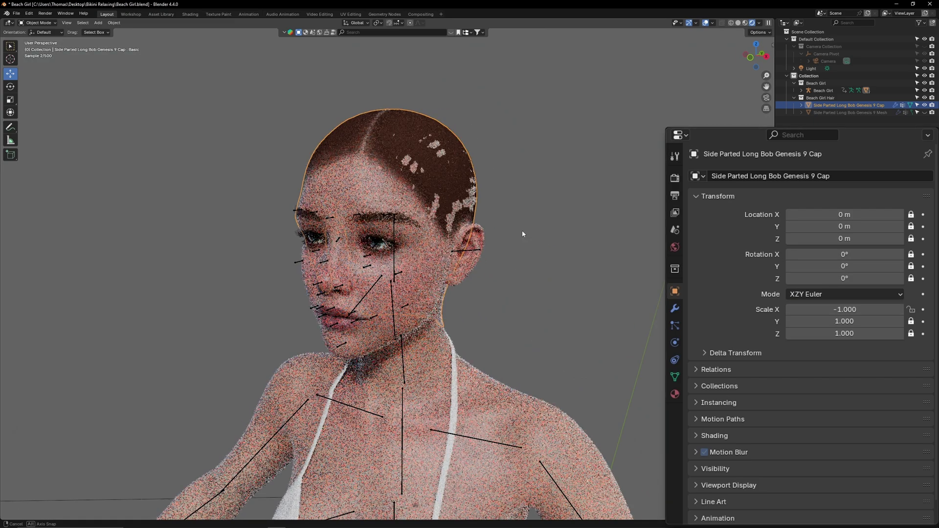
pyautogui.moveTo(849, 309); pyautogui.dragTo(850, 310)
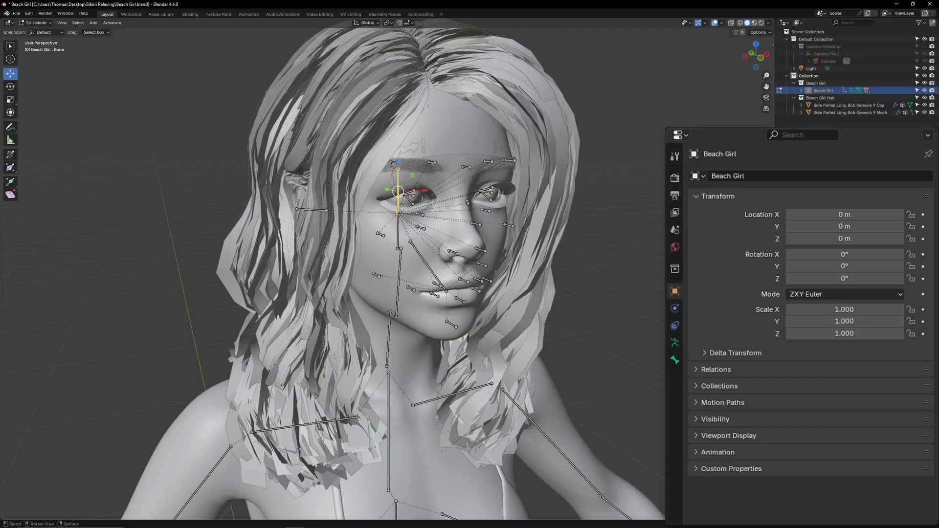
# Step: Set the short hair bone's colour to 01 - Theme Color Set in its viewport display settings
pyautogui.click(676, 361)
pyautogui.click(730, 393)
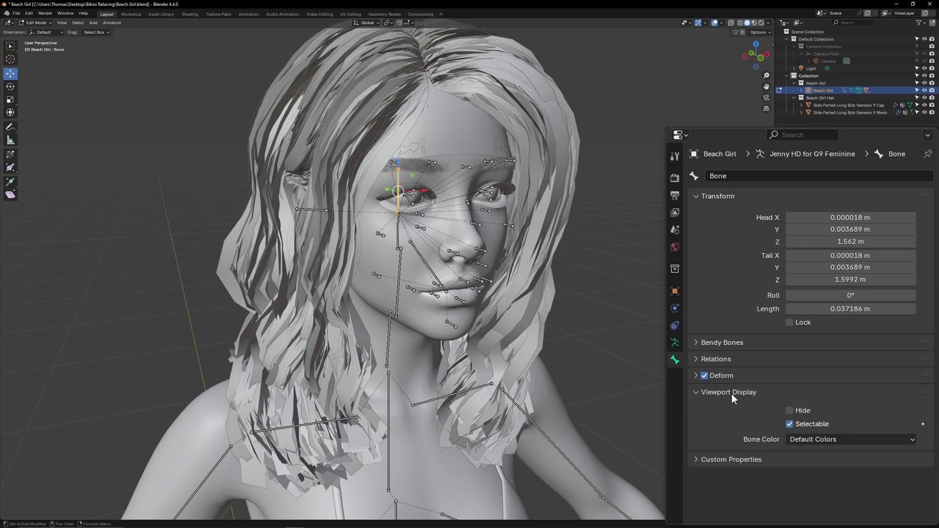
pyautogui.click(838, 439)
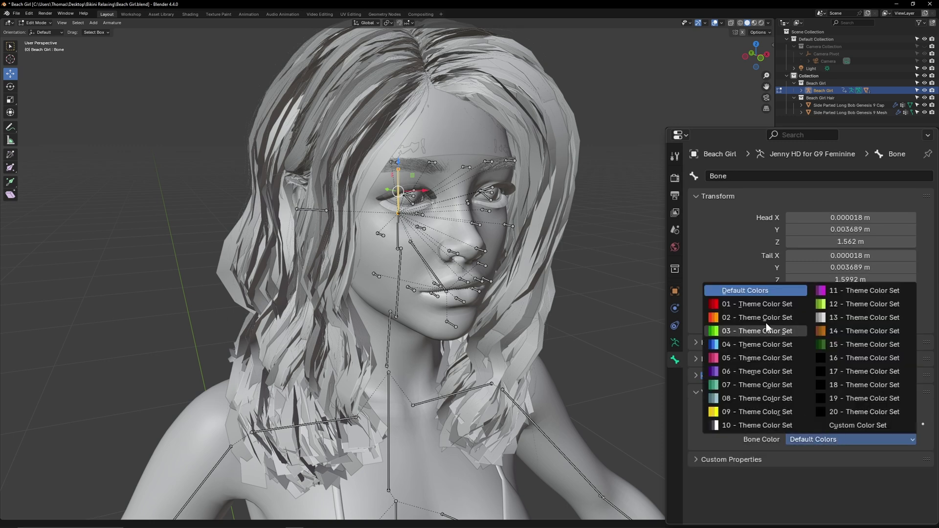
pyautogui.click(767, 305)
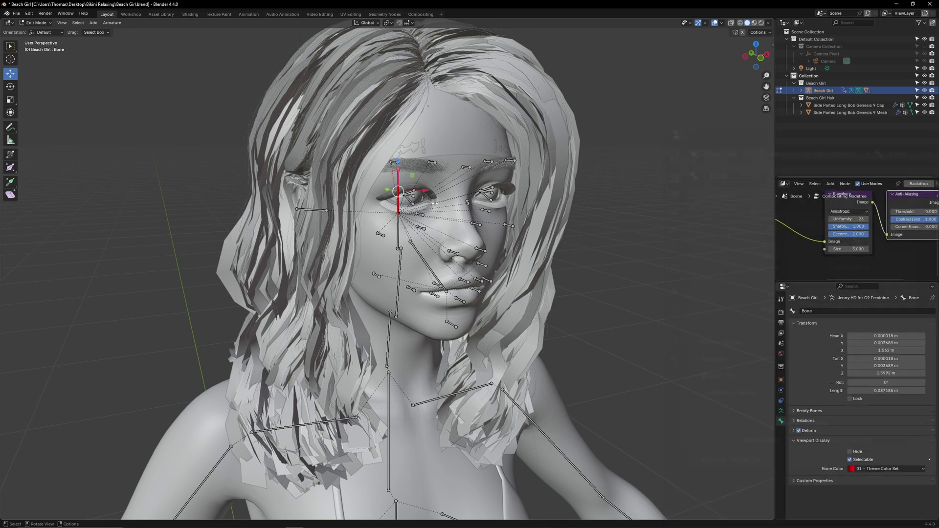
# Step: In front view, duplicate the red hair bone and place the copy beside the face along the X axis
pyautogui.press('KP_1')
pyautogui.scroll(3, 389, 195)
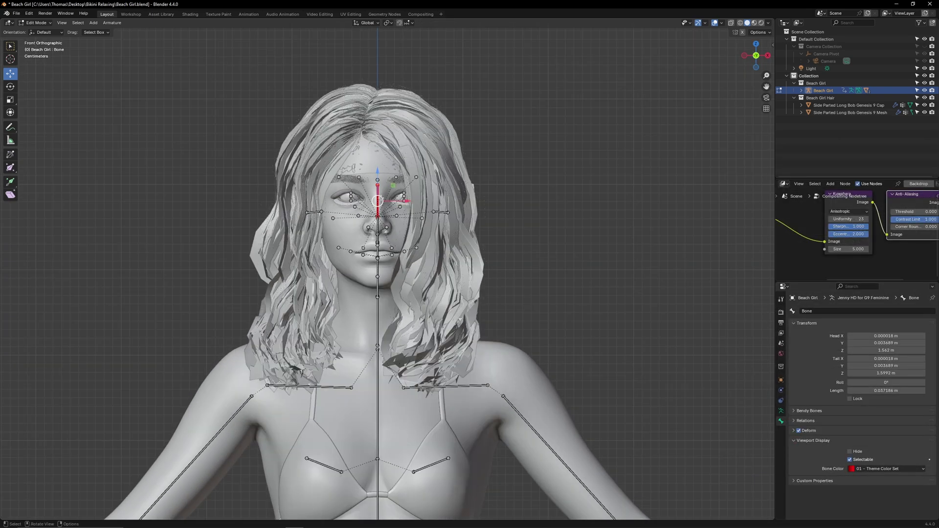
pyautogui.rightClick(519, 196)
pyautogui.click(467, 202)
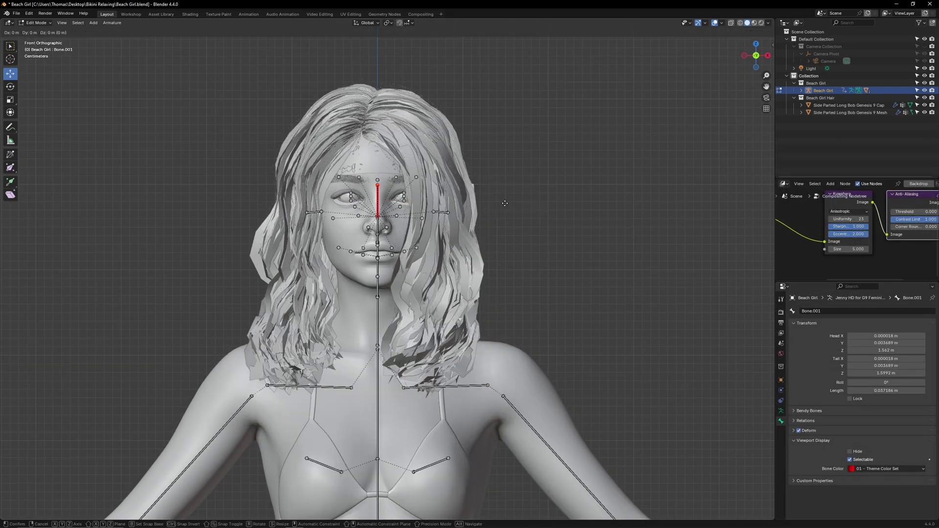
pyautogui.press('x')
pyautogui.click(441, 202)
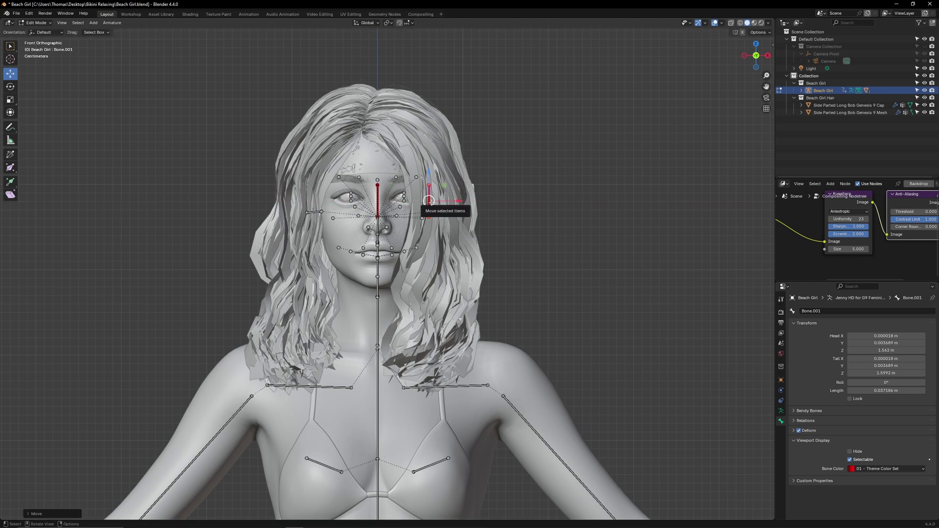
# Step: Stretch the duplicated bone vertically so it runs from the upper hair down to the shoulder
pyautogui.moveTo(444, 186); pyautogui.dragTo(451, 336)
pyautogui.click(414, 116)
pyautogui.click(450, 336)
pyautogui.press('KP_3')
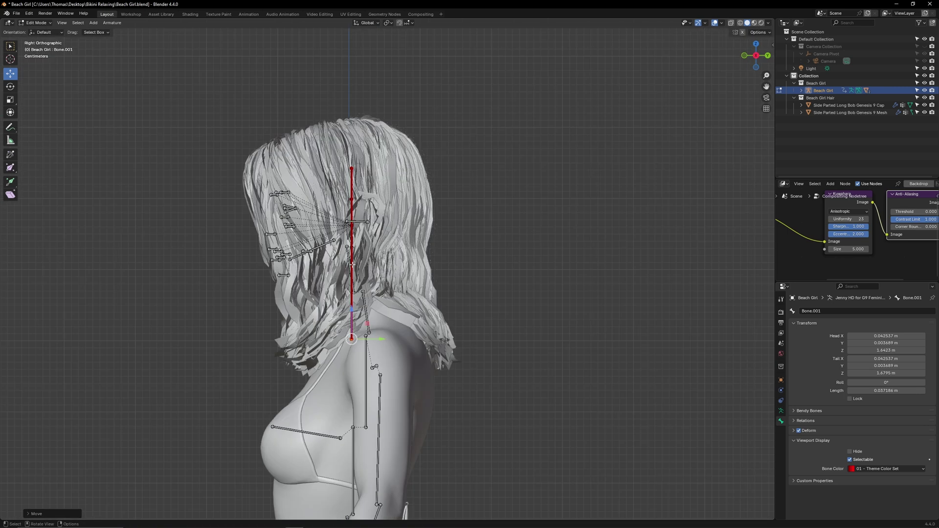
# Step: In side view, move the long bone's ends forward along Y to follow the front hair, making it about 0.24 m long
pyautogui.click(352, 265)
pyautogui.moveTo(365, 238); pyautogui.dragTo(316, 235)
pyautogui.click(304, 165)
pyautogui.moveTo(303, 165); pyautogui.dragTo(273, 173)
pyautogui.click(271, 171)
pyautogui.click(303, 336)
pyautogui.press('g')
pyautogui.press('y')
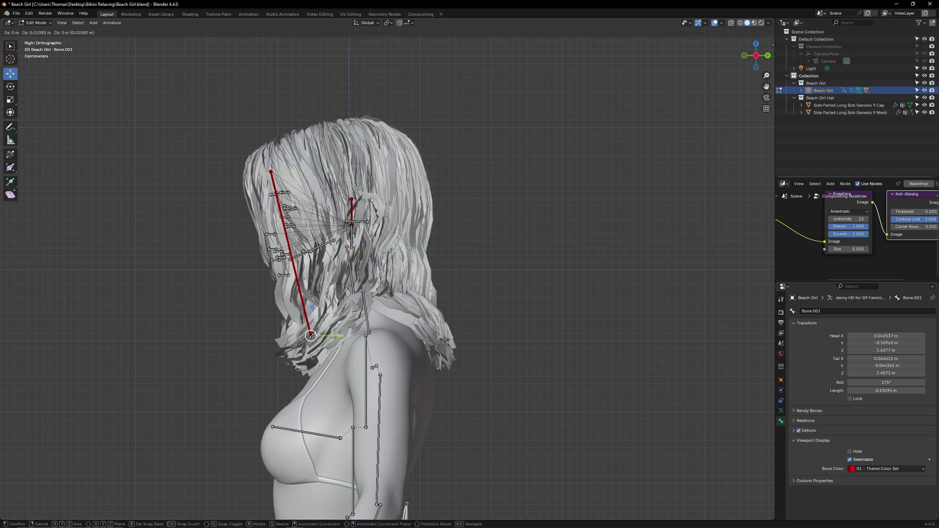
pyautogui.click(311, 336)
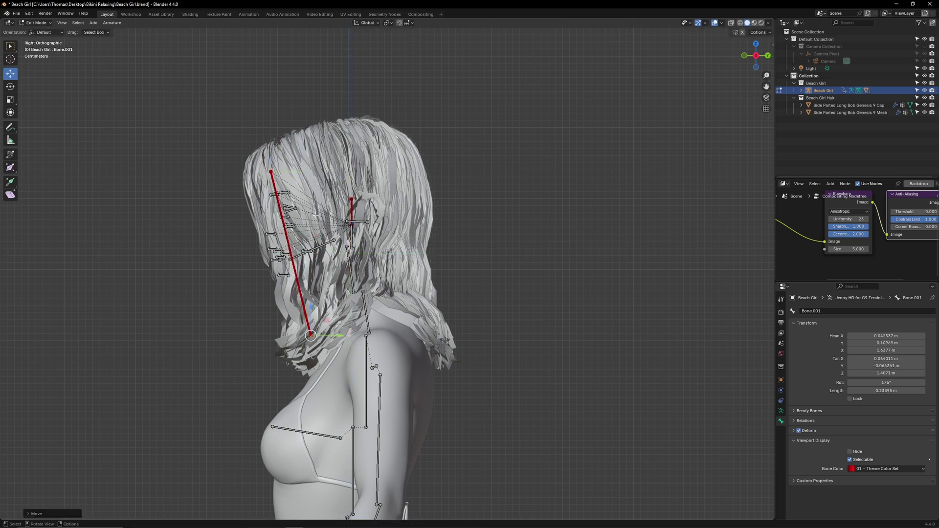
# Step: Duplicate the long hair bone and reposition the copy and its ends along another section of the hair
pyautogui.click(287, 242)
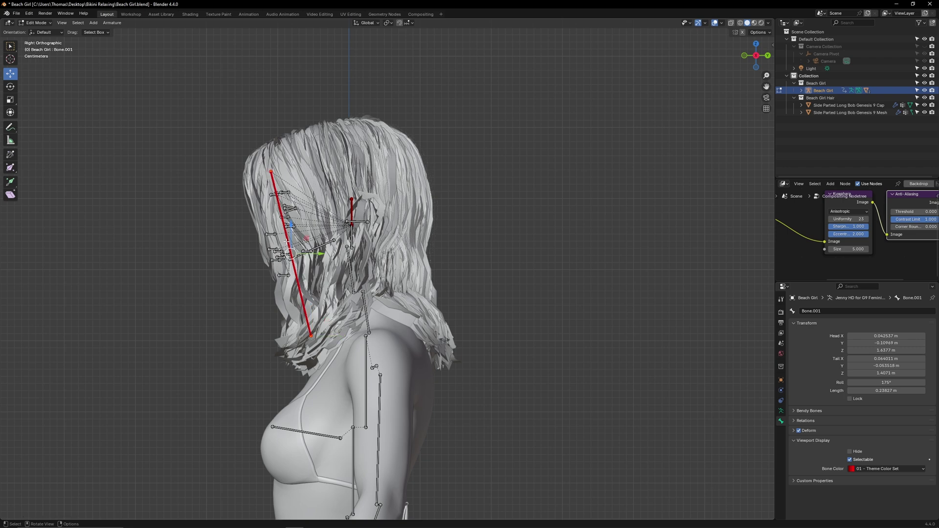
pyautogui.click(352, 211)
pyautogui.moveTo(356, 211); pyautogui.dragTo(489, 212, button='middle')
pyautogui.hotkey('shift', 'd')
pyautogui.click(523, 150)
pyautogui.click(430, 133)
pyautogui.moveTo(428, 109); pyautogui.dragTo(428, 307)
pyautogui.moveTo(457, 334); pyautogui.dragTo(482, 334)
pyautogui.click(428, 161)
pyautogui.press('g')
pyautogui.click(417, 159)
# Step: Adjust the lower end of the hair bone so it follows the hanging strands
pyautogui.moveTo(489, 219); pyautogui.dragTo(392, 229, button='middle')
pyautogui.scroll(3, 391, 229)
pyautogui.click(336, 362)
pyautogui.moveTo(351, 347); pyautogui.dragTo(383, 320)
# Step: Duplicate the hair bone again and shift the copy across to the hair on the opposite side of the head
pyautogui.click(351, 214)
pyautogui.keyDown('alt'); pyautogui.moveTo(351, 213); pyautogui.dragTo(425, 211, button='middle'); pyautogui.keyUp('alt')
pyautogui.hotkey('shift', 'd')
pyautogui.click(336, 212)
pyautogui.rightClick(271, 216)
pyautogui.moveTo(277, 219)
pyautogui.click(348, 230)
pyautogui.moveTo(382, 223); pyautogui.dragTo(337, 223)
pyautogui.click(337, 223)
pyautogui.press('KP_3')
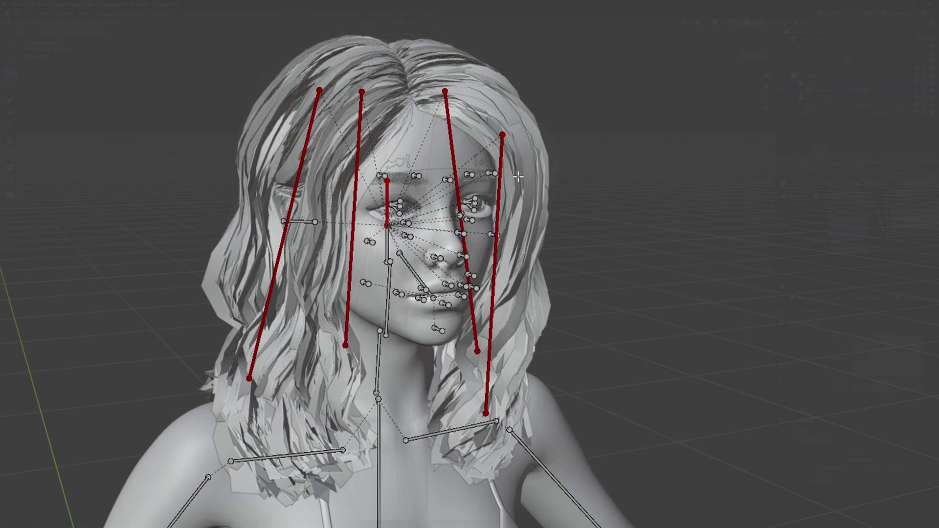
# Step: Parent the four long hair bones to the short red bone in the middle of the head
pyautogui.click(453, 152)
pyautogui.keyDown('shift'); pyautogui.click(502, 162); pyautogui.keyUp('shift')
pyautogui.keyDown('shift'); pyautogui.click(359, 136); pyautogui.keyUp('shift')
pyautogui.keyDown('shift'); pyautogui.click(309, 134); pyautogui.keyUp('shift')
pyautogui.keyDown('shift'); pyautogui.click(387, 195); pyautogui.keyUp('shift')
pyautogui.rightClick(646, 161)
pyautogui.moveTo(653, 229)
pyautogui.click(775, 230)
pyautogui.click(759, 233)
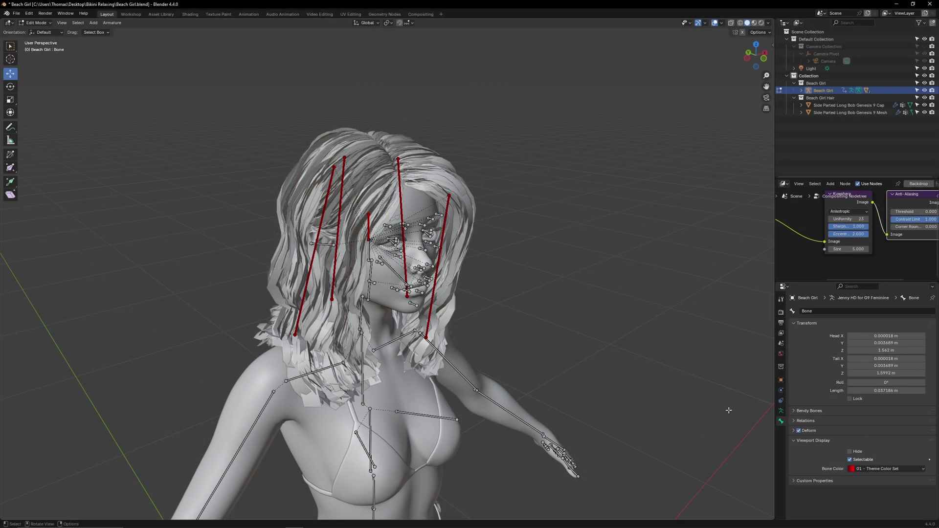
# Step: Add a new bone collection to the armature and name it Hair
pyautogui.click(782, 411)
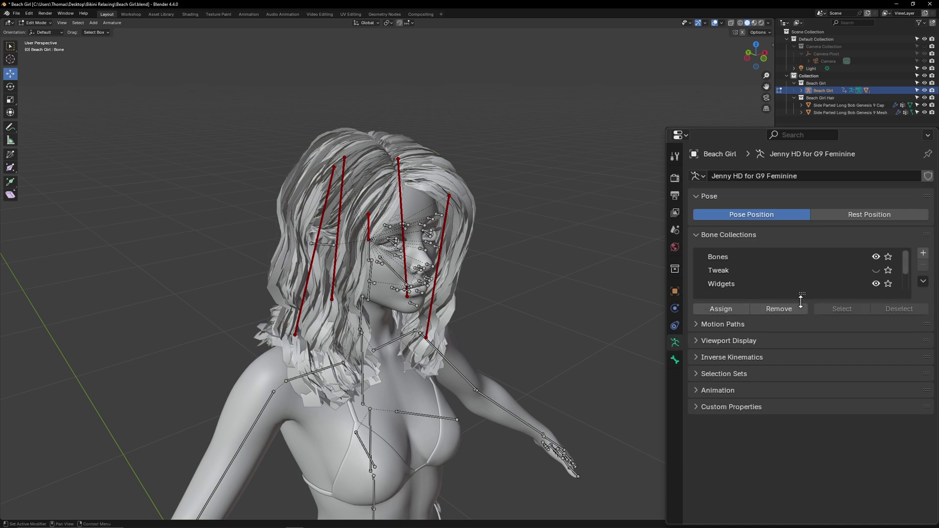
pyautogui.moveTo(802, 309); pyautogui.dragTo(802, 361)
pyautogui.click(923, 253)
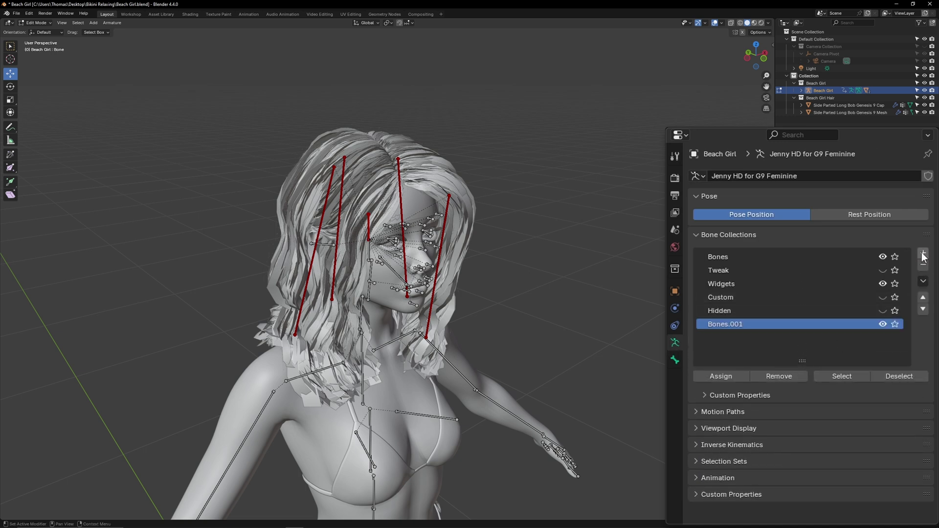
pyautogui.doubleClick(726, 325)
pyautogui.write('Hair')
pyautogui.press('Return')
# Step: Select the short bone and the four long hair bones and assign them to the Hair collection
pyautogui.click(368, 226)
pyautogui.keyDown('shift'); pyautogui.click(333, 204); pyautogui.keyUp('shift')
pyautogui.keyDown('shift'); pyautogui.click(315, 251); pyautogui.keyUp('shift')
pyautogui.keyDown('shift'); pyautogui.click(403, 227); pyautogui.keyUp('shift')
pyautogui.keyDown('shift'); pyautogui.click(438, 267); pyautogui.keyUp('shift')
pyautogui.click(722, 377)
# Step: Leave the armature's Edit Mode and hide the Widgets and Bones collections, keeping the Hair collection shown
pyautogui.press('Tab')
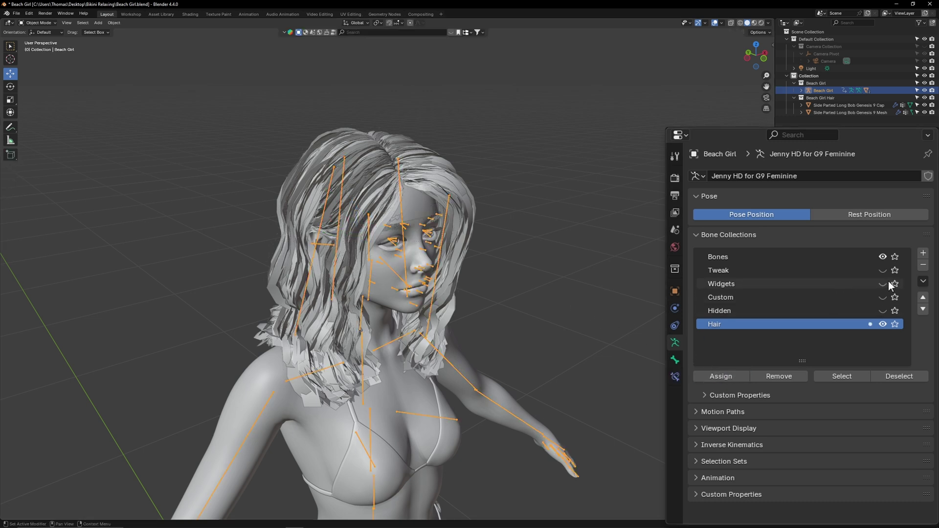
pyautogui.click(882, 257)
pyautogui.click(602, 331)
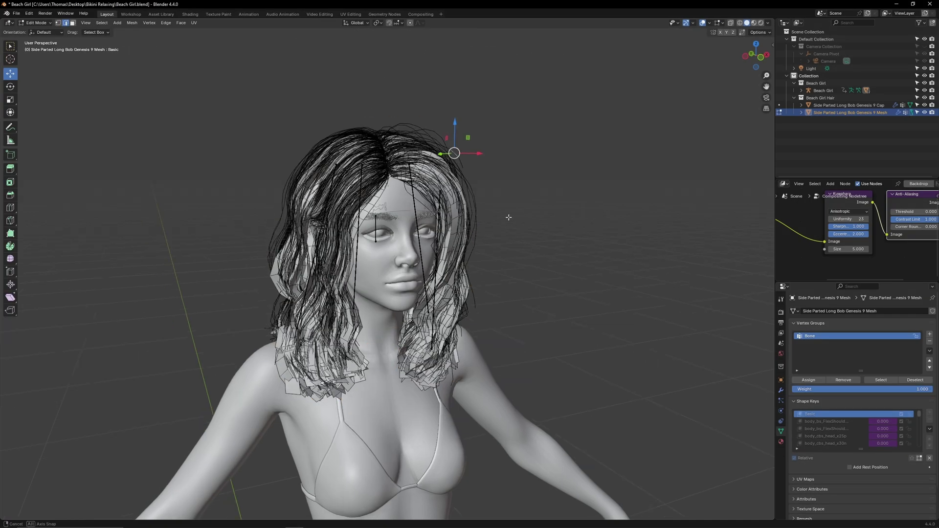
# Step: Select the roots of the side-parted front strands through the mesh, extend the selection to all linked faces, and hide the selected strands
pyautogui.moveTo(372, 294); pyautogui.dragTo(406, 242, button='middle')
pyautogui.click(72, 22)
pyautogui.hotkey('alt', 'z')
pyautogui.moveTo(266, 185); pyautogui.dragTo(255, 207, button='middle')
pyautogui.moveTo(260, 217); pyautogui.dragTo(357, 265)
pyautogui.moveTo(279, 236); pyautogui.dragTo(166, 147, button='middle')
pyautogui.click(102, 23)
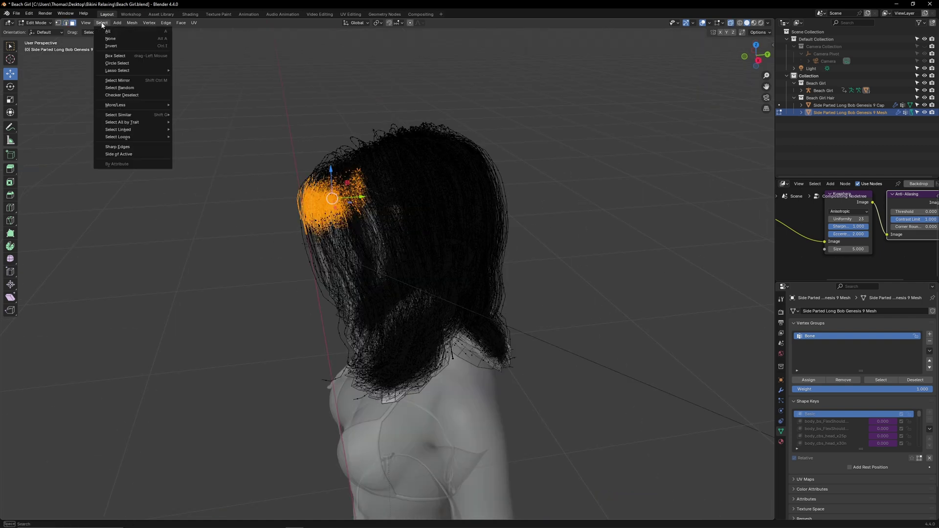
pyautogui.moveTo(147, 130)
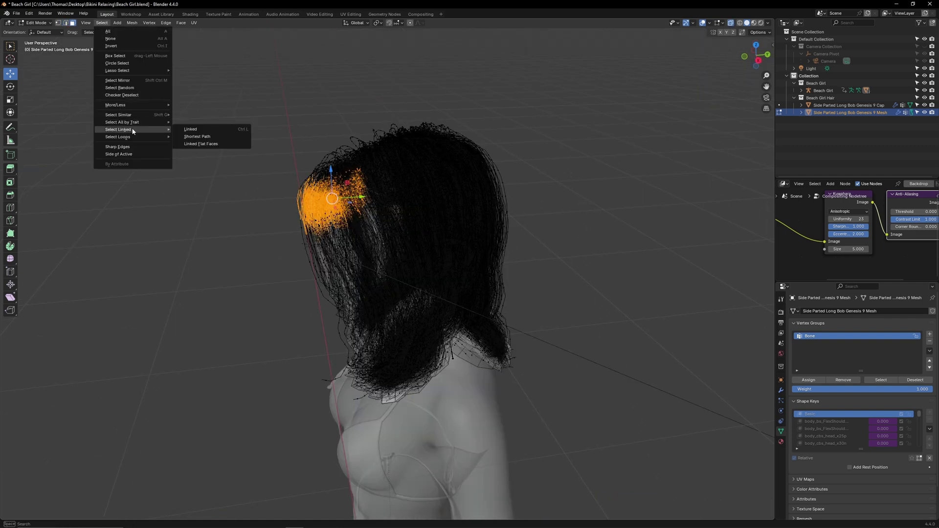
pyautogui.click(199, 128)
pyautogui.hotkey('alt', 'z')
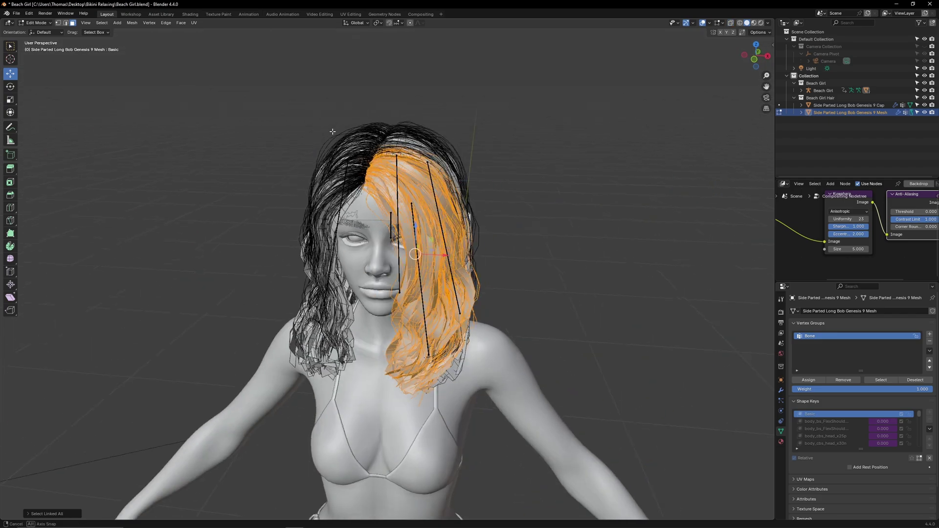
pyautogui.moveTo(335, 132); pyautogui.dragTo(369, 131, button='middle')
pyautogui.press('h')
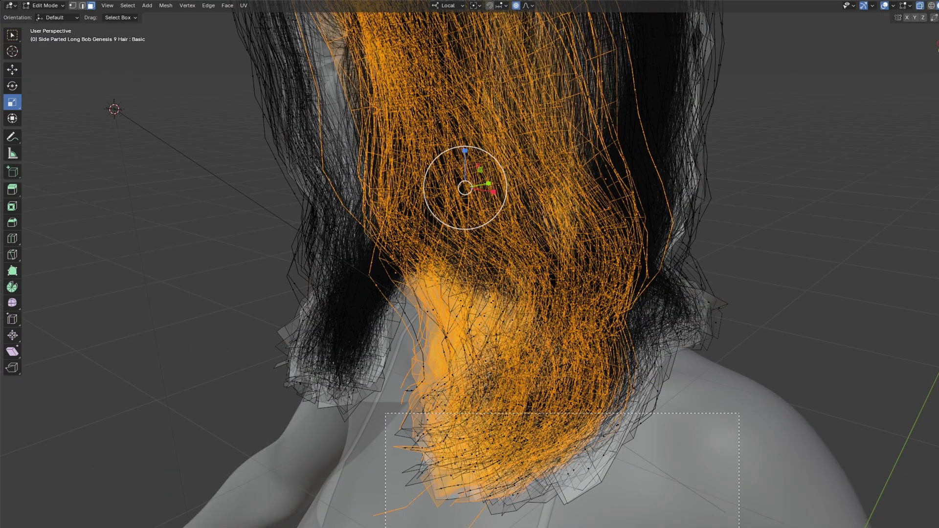
# Step: Add the lower tips of the front strands to the selection and extend it to all linked faces
pyautogui.moveTo(739, 527); pyautogui.dragTo(739, 527)
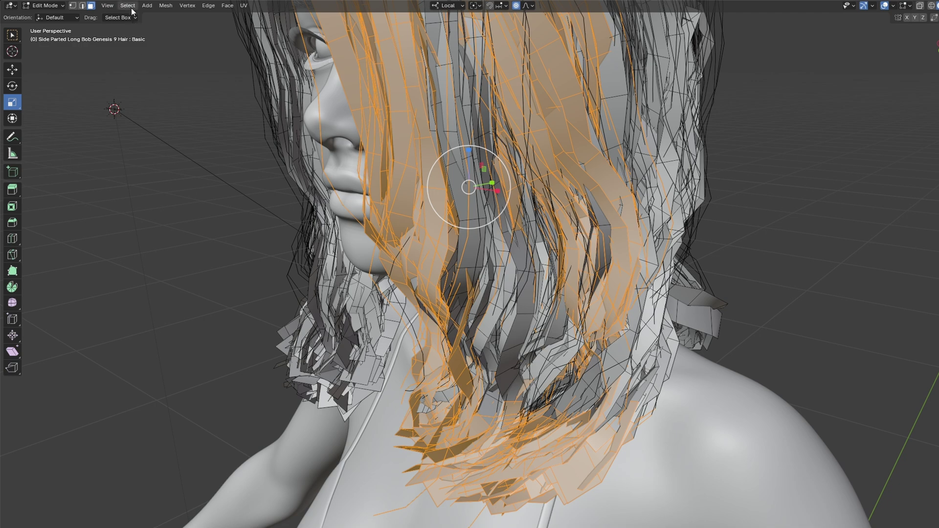
pyautogui.click(131, 9)
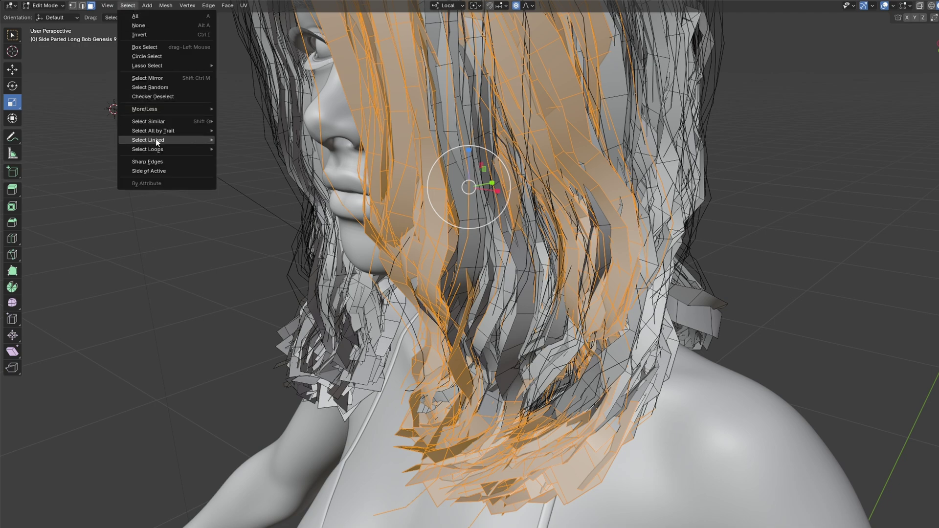
pyautogui.moveTo(161, 140)
pyautogui.click(257, 139)
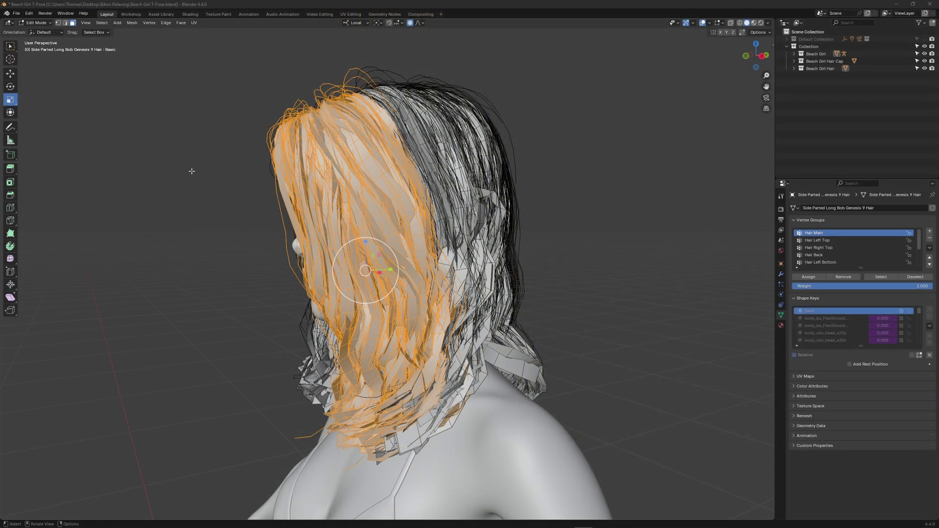
# Step: Separate the selected front strands from the hair mesh into their own object
pyautogui.hotkey('ctrl', 'f')
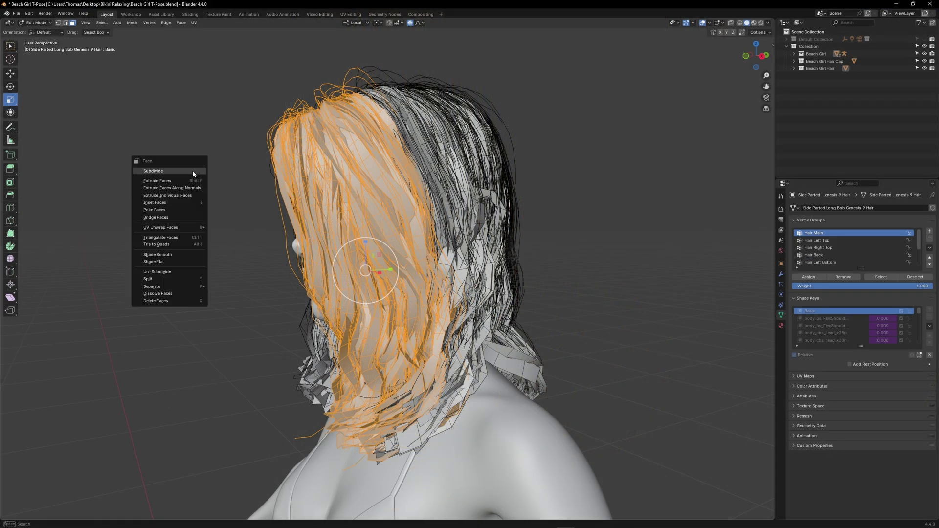
pyautogui.moveTo(190, 289)
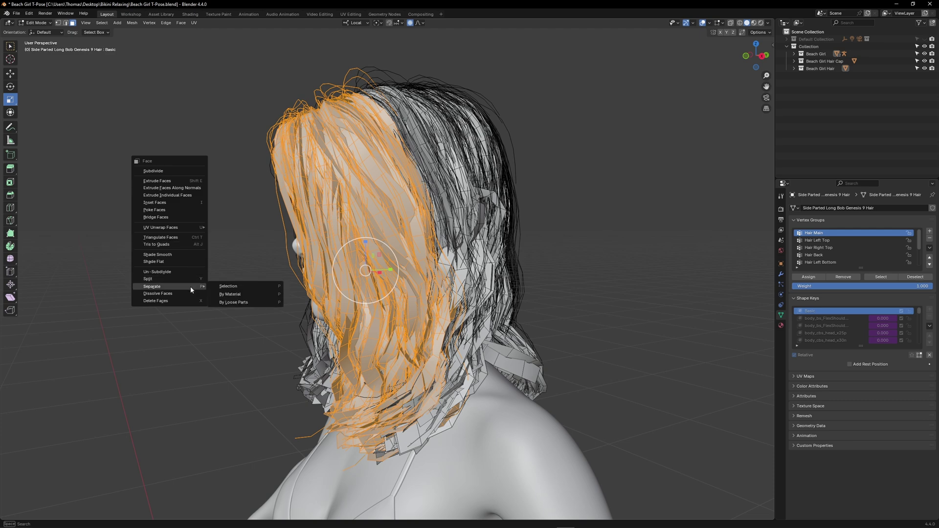
pyautogui.click(261, 289)
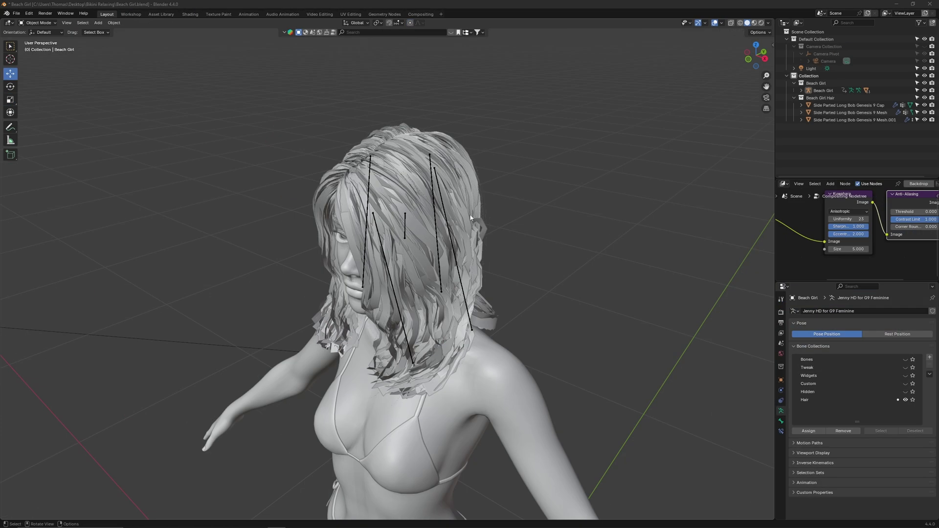
# Step: Select the armature together with the main hair mesh, enter Weight Paint mode and activate the Gradient tool
pyautogui.click(439, 188)
pyautogui.click(444, 163)
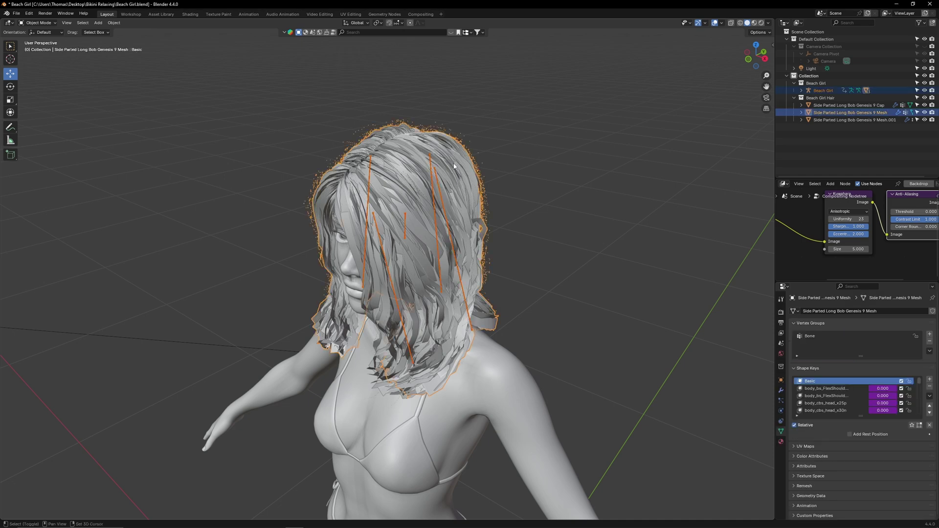
pyautogui.click(39, 23)
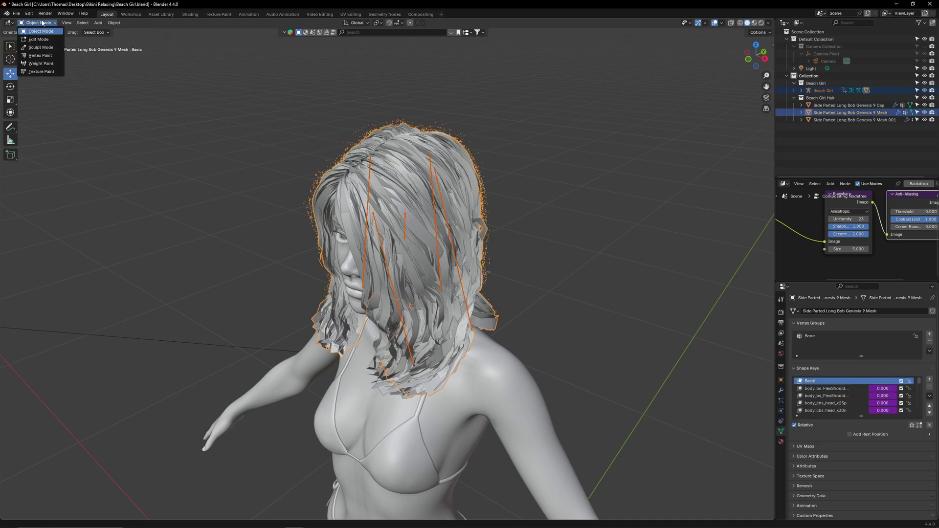
pyautogui.click(45, 64)
pyautogui.click(11, 98)
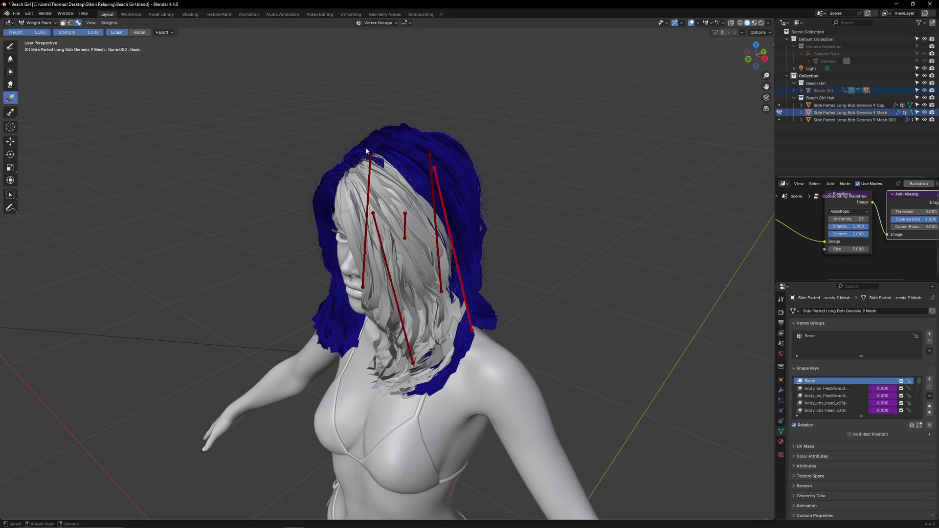
# Step: In front view, apply a linear weight gradient to the hair for the bone on the character's right, and set the weight to 0
pyautogui.press('KP_1')
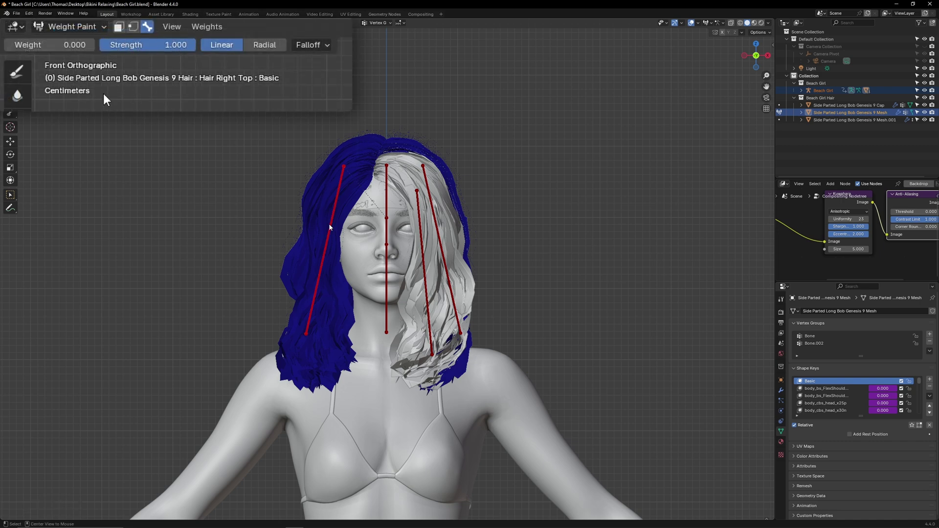
pyautogui.moveTo(19, 47); pyautogui.dragTo(94, 47)
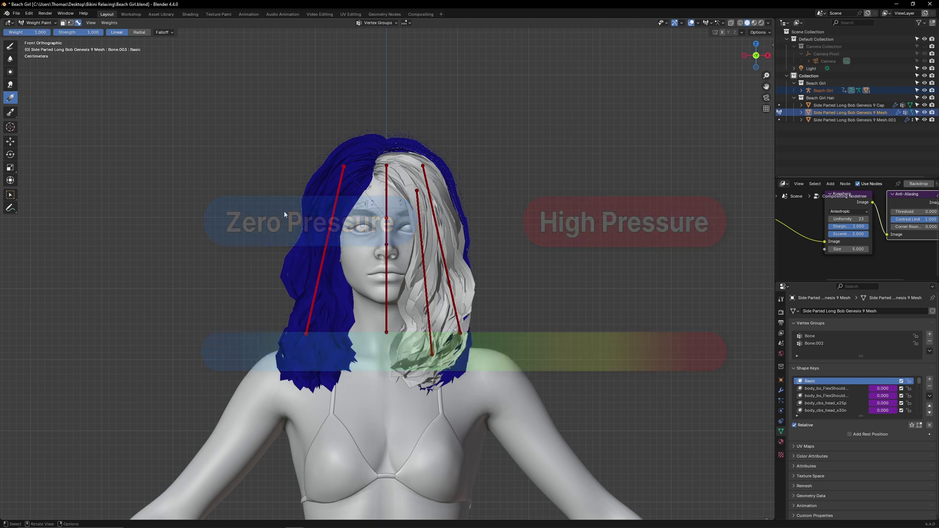
pyautogui.moveTo(289, 214); pyautogui.dragTo(411, 229)
pyautogui.rightClick(322, 198)
pyautogui.moveTo(321, 198); pyautogui.dragTo(286, 198)
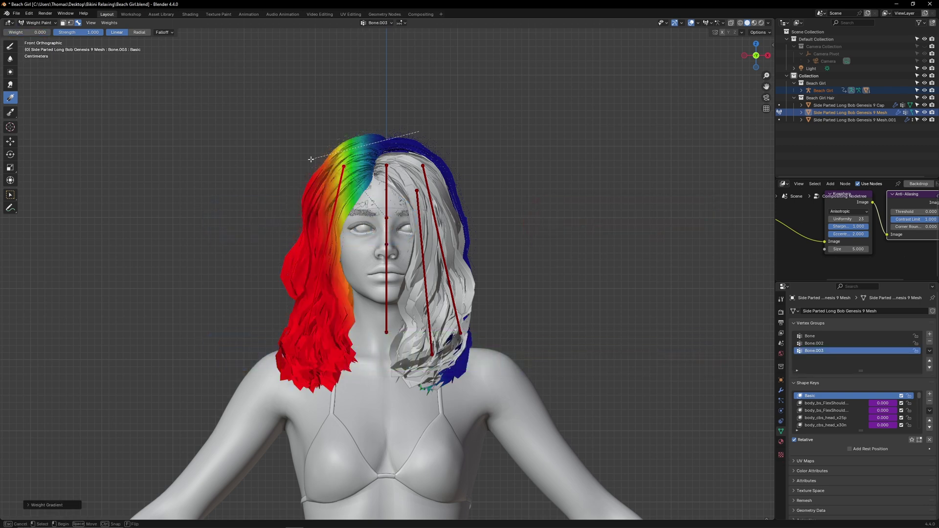
# Step: Shape the main hair mesh's weights for the left and right side bones with linear gradients around the parting
pyautogui.moveTo(386, 161); pyautogui.dragTo(372, 215, button='middle')
pyautogui.keyDown('alt'); pyautogui.click(440, 195); pyautogui.keyUp('alt')
pyautogui.moveTo(333, 240); pyautogui.dragTo(443, 231)
pyautogui.moveTo(389, 130)
pyautogui.mouseDown()
pyautogui.moveTo(435, 215)
pyautogui.moveTo(430, 206)
pyautogui.mouseUp()
pyautogui.keyDown('alt'); pyautogui.click(345, 240); pyautogui.keyUp('alt')
pyautogui.moveTo(404, 128); pyautogui.dragTo(394, 260)
# Step: Weight the back of the main hair mesh to the long back bone with a gradient, and fade it out with weight 0
pyautogui.keyDown('alt'); pyautogui.click(386, 186); pyautogui.keyUp('alt')
pyautogui.press('x')
pyautogui.moveTo(394, 259); pyautogui.dragTo(345, 112, button='middle')
pyautogui.moveTo(509, 292); pyautogui.dragTo(377, 260)
pyautogui.rightClick(324, 243)
pyautogui.moveTo(325, 244); pyautogui.dragTo(286, 243)
pyautogui.moveTo(379, 308); pyautogui.dragTo(431, 267)
# Step: Working from both side views, trim the back and side bones' weights with weight 0 gradients so they blend between front and back
pyautogui.press('ctrl+KP_3')
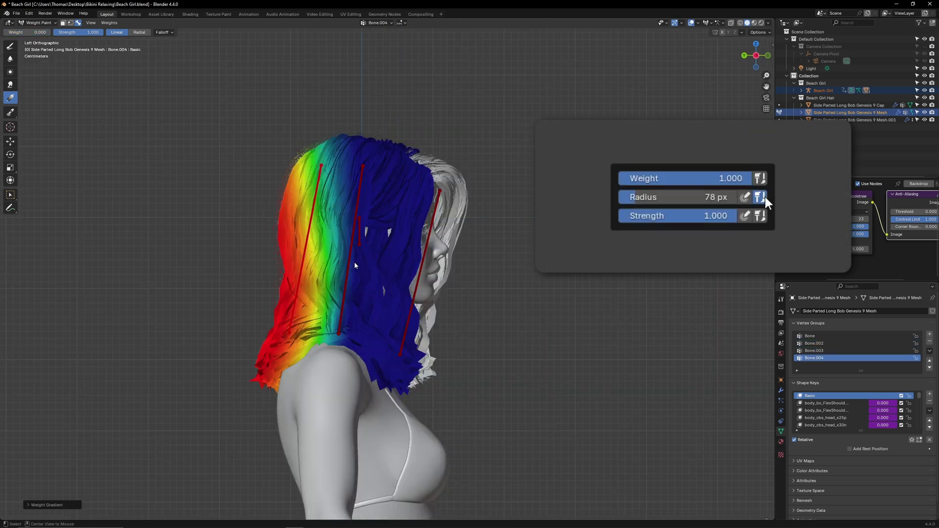
pyautogui.moveTo(386, 292); pyautogui.dragTo(262, 260)
pyautogui.keyDown('alt'); pyautogui.click(349, 257); pyautogui.keyUp('alt')
pyautogui.moveTo(233, 229); pyautogui.dragTo(384, 235)
pyautogui.press('KP_3')
pyautogui.keyDown('alt'); pyautogui.click(421, 224); pyautogui.keyUp('alt')
pyautogui.moveTo(548, 210); pyautogui.dragTo(403, 230)
pyautogui.moveTo(478, 110); pyautogui.dragTo(476, 195, button='middle')
pyautogui.keyDown('alt'); pyautogui.click(461, 254); pyautogui.keyUp('alt')
# Step: Leave Weight Paint, select the armature with the separated front hair mesh, and enter Weight Paint mode on that mesh
pyautogui.hotkey('ctrl', 'Tab')
pyautogui.click(374, 250)
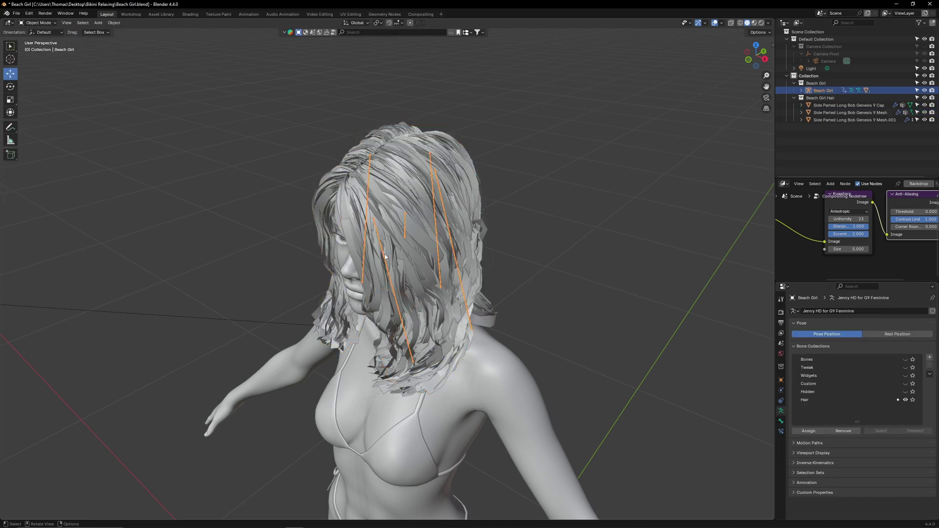
pyautogui.keyDown('shift'); pyautogui.click(406, 248); pyautogui.keyUp('shift')
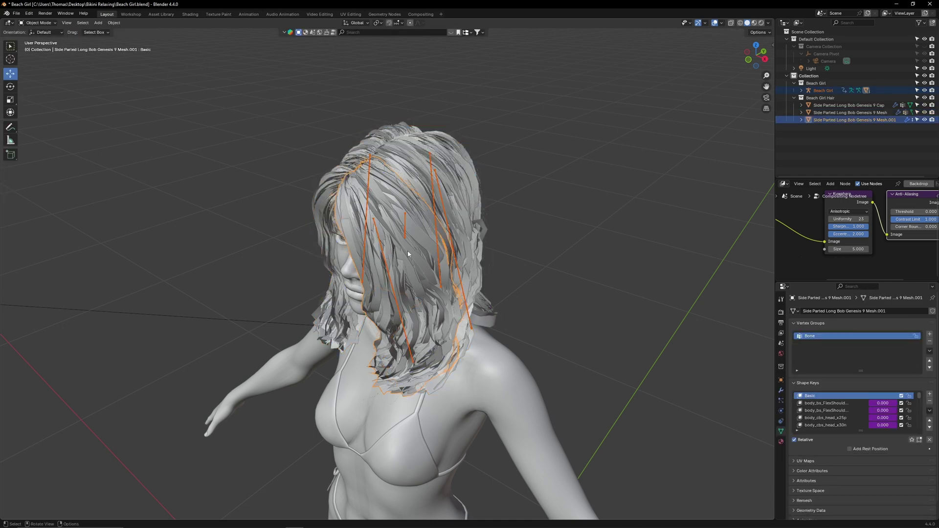
pyautogui.hotkey('ctrl', 'Tab')
pyautogui.click(379, 238)
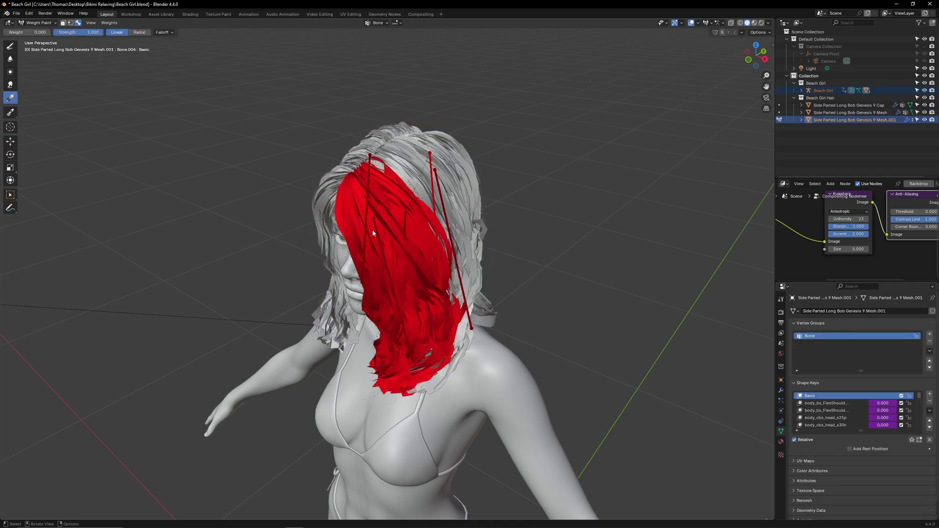
# Step: Weight the separated front hair to the long front bone with a weight 1 gradient, and reduce the parting side with weight 0
pyautogui.keyDown('alt'); pyautogui.click(383, 248); pyautogui.keyUp('alt')
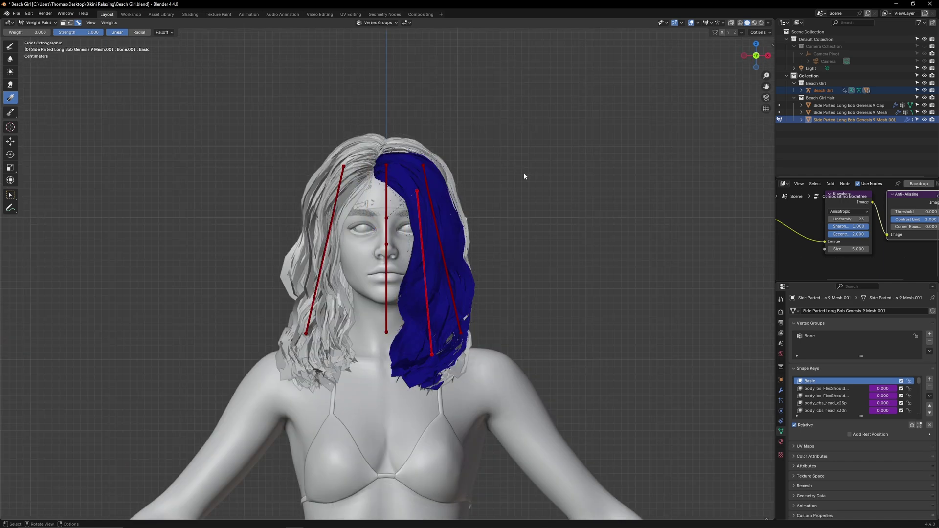
pyautogui.rightClick(524, 174)
pyautogui.moveTo(485, 173); pyautogui.dragTo(544, 173)
pyautogui.moveTo(464, 318)
pyautogui.mouseDown()
pyautogui.moveTo(409, 168)
pyautogui.moveTo(252, 212)
pyautogui.mouseUp()
pyautogui.rightClick(333, 124)
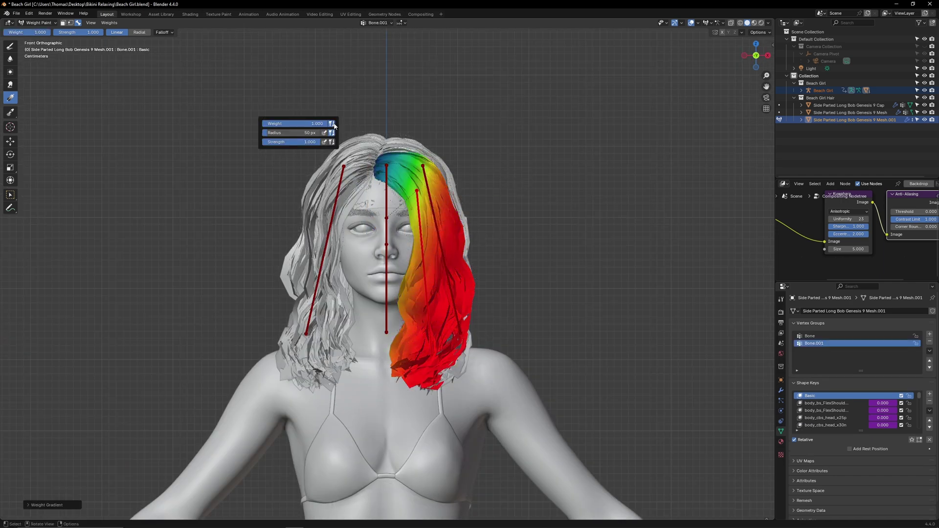
pyautogui.moveTo(323, 123); pyautogui.dragTo(263, 124)
pyautogui.moveTo(358, 123); pyautogui.dragTo(439, 143)
# Step: Try rotating the front bone and a neighbouring hair bone to test how the strands deform, undoing each rotation
pyautogui.moveTo(370, 125); pyautogui.dragTo(411, 221, button='middle')
pyautogui.click(11, 155)
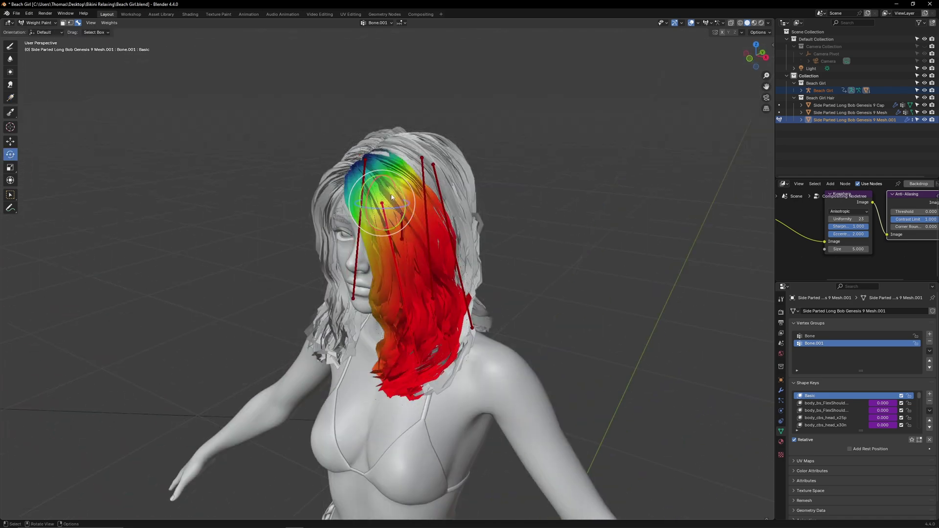
pyautogui.moveTo(369, 189); pyautogui.dragTo(393, 179)
pyautogui.hotkey('ctrl', 'z')
pyautogui.click(435, 171)
pyautogui.moveTo(454, 148); pyautogui.dragTo(443, 133)
pyautogui.moveTo(501, 146); pyautogui.dragTo(431, 151, button='middle')
pyautogui.hotkey('ctrl', 'z')
# Step: Test the front hair weights by rotating the long front bone outward in Pose Mode, and pick the short middle bone
pyautogui.click(463, 188)
pyautogui.moveTo(478, 146); pyautogui.dragTo(470, 136)
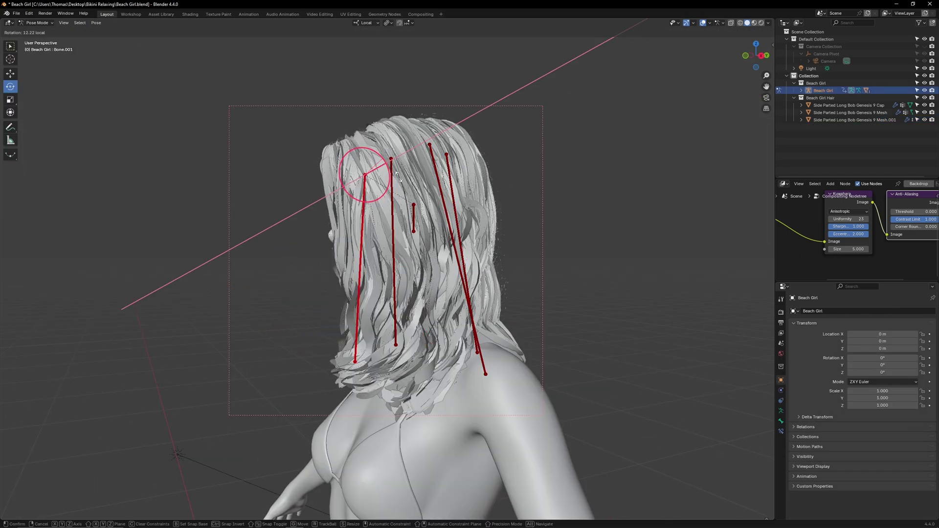
pyautogui.click(360, 338)
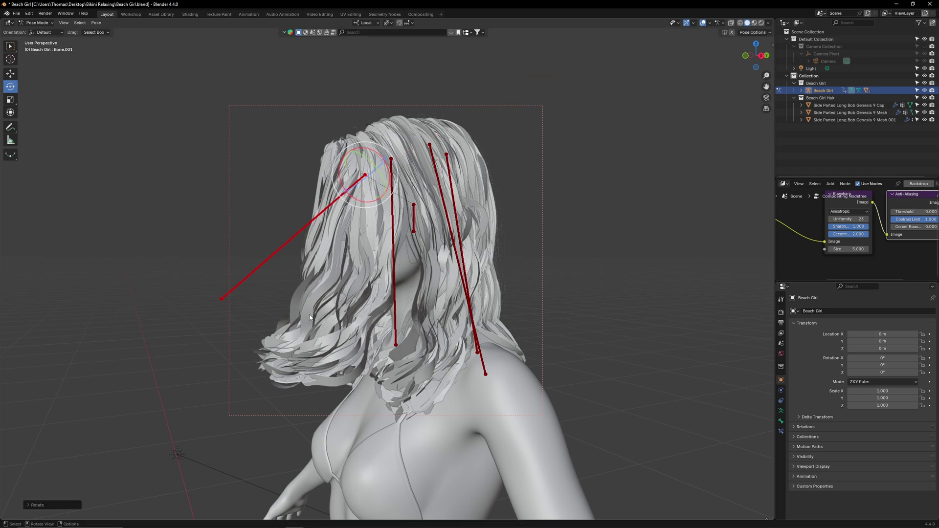
pyautogui.click(414, 218)
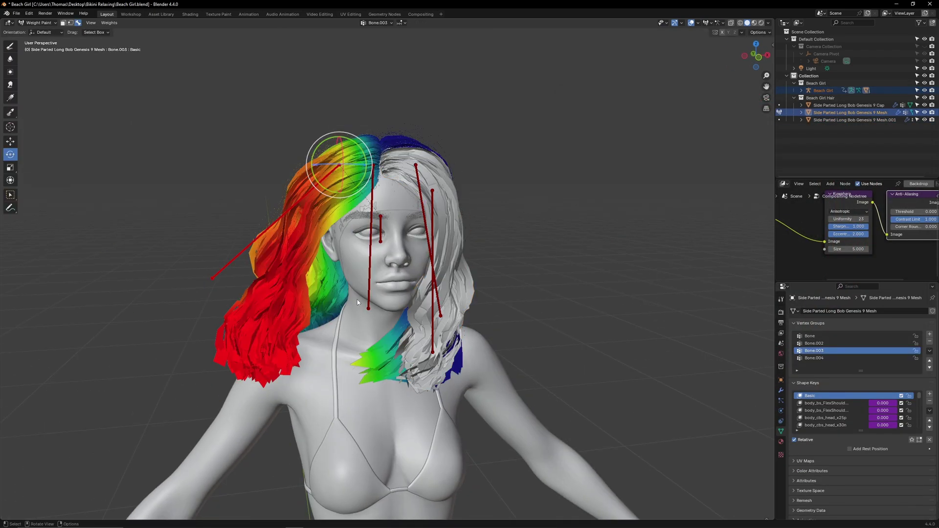
# Step: Use weight 0 gradients to remove the right-side bone's stray influence from the strands on the opposite side of the neck
pyautogui.click(10, 98)
pyautogui.moveTo(399, 370); pyautogui.dragTo(347, 339)
pyautogui.moveTo(359, 333); pyautogui.dragTo(328, 310)
pyautogui.hotkey('ctrl', 'z')
pyautogui.moveTo(416, 382); pyautogui.dragTo(415, 382)
pyautogui.moveTo(369, 334); pyautogui.dragTo(369, 334)
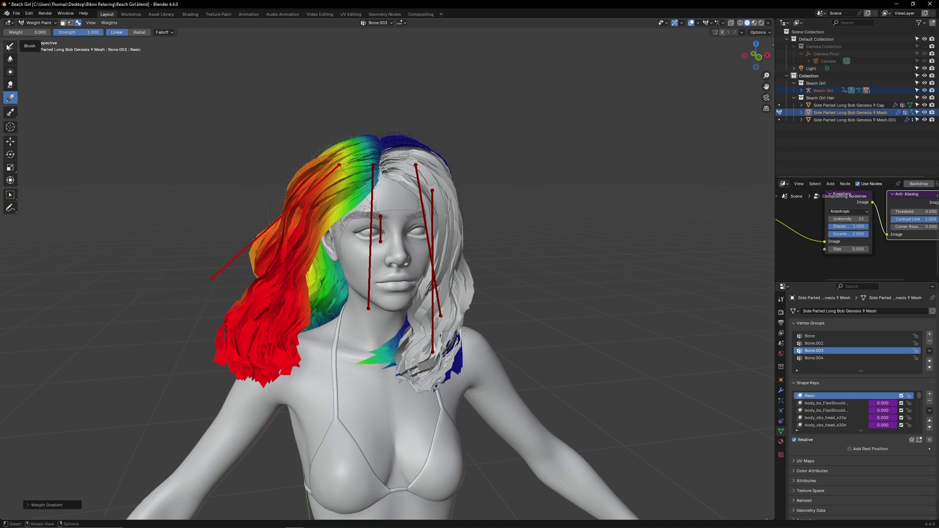
# Step: Resize the weight brush and erase the right-side bone's remaining influence from the stray strands near the opposite shoulder
pyautogui.click(10, 46)
pyautogui.press('f')
pyautogui.click(430, 349)
pyautogui.moveTo(520, 295); pyautogui.dragTo(528, 293, button='middle')
# Step: Isolate the main hair mesh in local view, inspect the weights of each hair bone in turn, and return to the full scene
pyautogui.press('/')
pyautogui.hotkey('ctrl', 'z')
pyautogui.keyDown('alt'); pyautogui.click(418, 254); pyautogui.keyUp('alt')
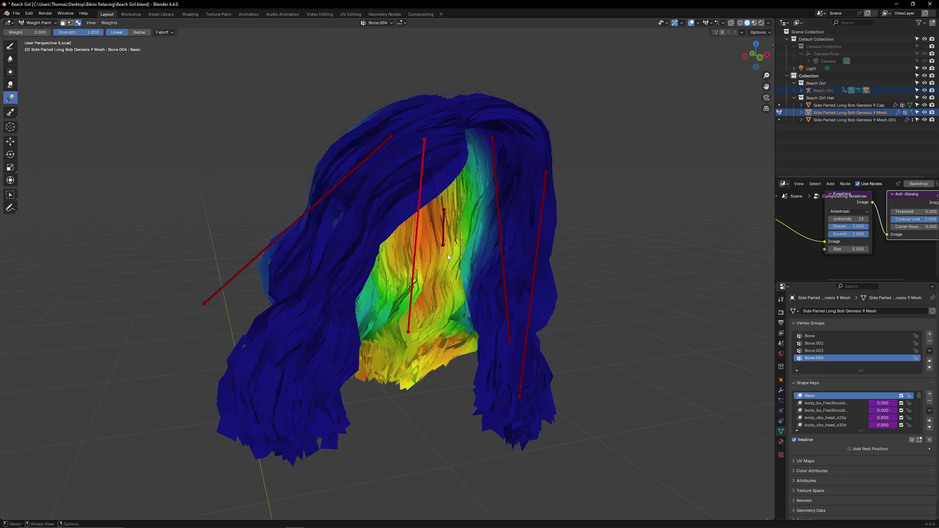
pyautogui.moveTo(459, 263); pyautogui.dragTo(402, 262, button='middle')
pyautogui.keyDown('alt'); pyautogui.click(509, 262); pyautogui.keyUp('alt')
pyautogui.keyDown('alt'); pyautogui.click(527, 290); pyautogui.keyUp('alt')
pyautogui.keyDown('alt'); pyautogui.click(514, 277); pyautogui.keyUp('alt')
pyautogui.keyDown('alt'); pyautogui.click(441, 258); pyautogui.keyUp('alt')
pyautogui.keyDown('alt'); pyautogui.click(319, 204); pyautogui.keyUp('alt')
pyautogui.press('KP_Divide')
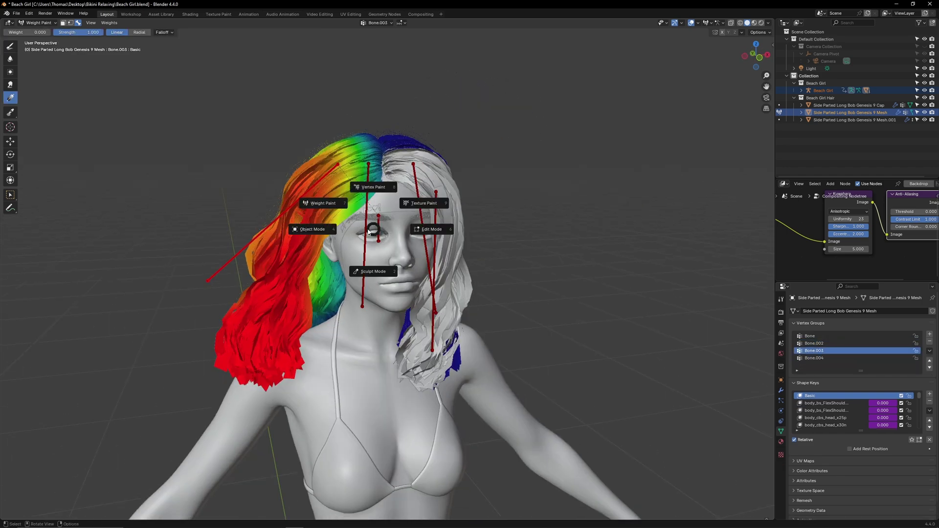
# Step: Leave Weight Paint, enter Pose Mode on the armature and clear the user transforms of the rotated right-side hair bone
pyautogui.hotkey('ctrl', 'Tab')
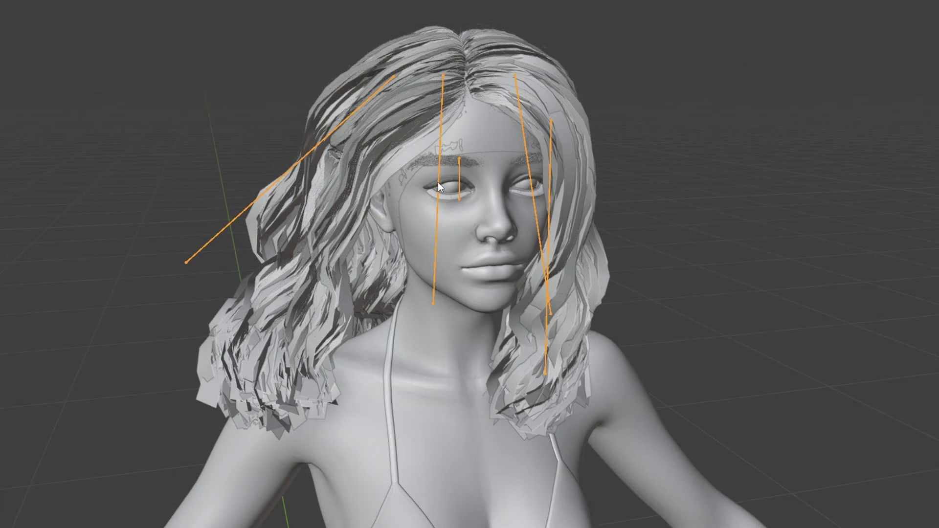
pyautogui.hotkey('ctrl', 'Tab')
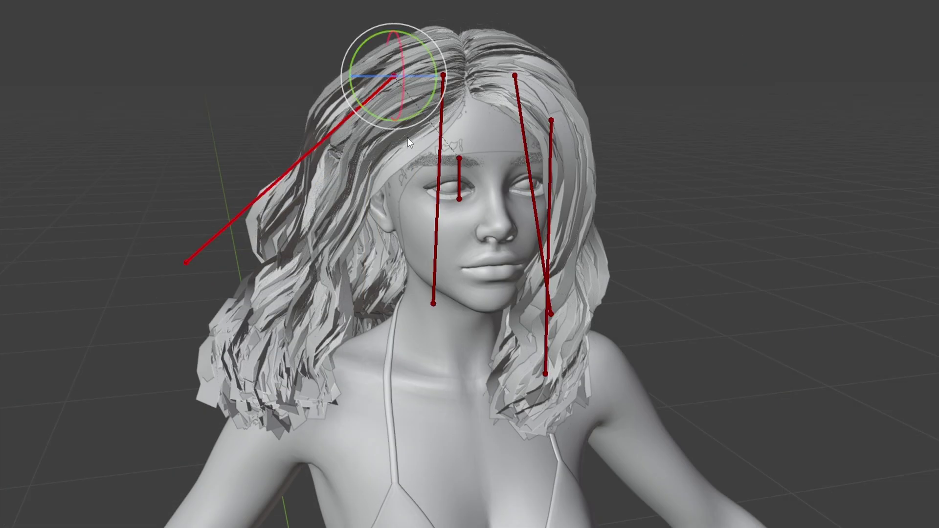
pyautogui.rightClick(397, 81)
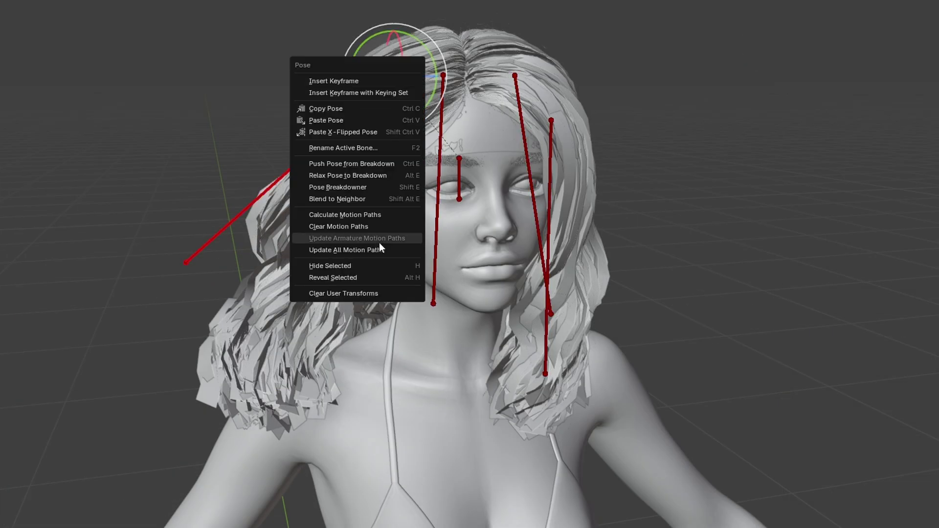
pyautogui.click(375, 294)
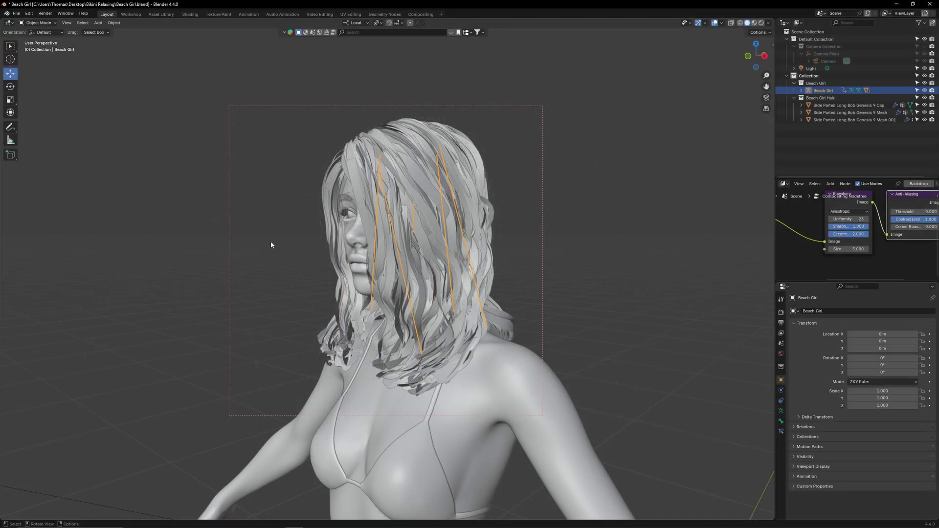
# Step: Enter Edit Mode on the armature and subdivide the front fringe hair bone into two bones
pyautogui.hotkey('ctrl', 'Tab')
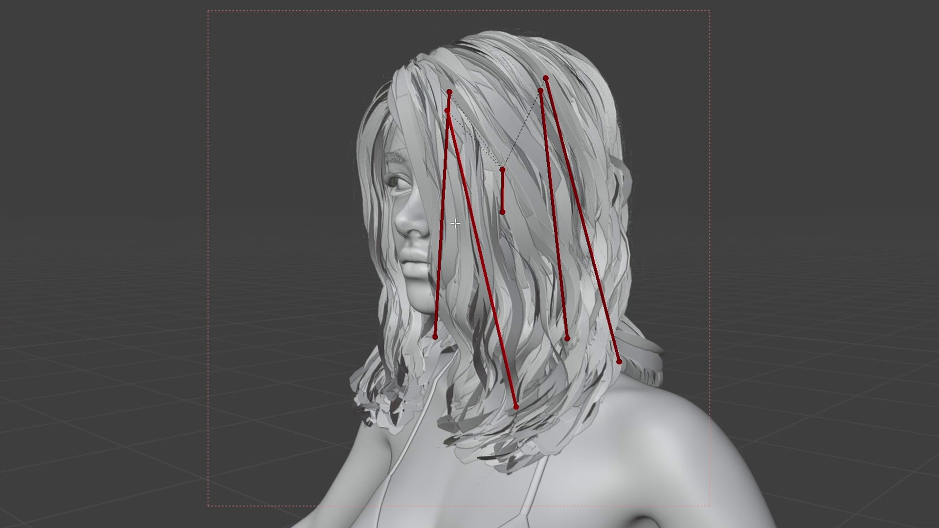
pyautogui.click(392, 235)
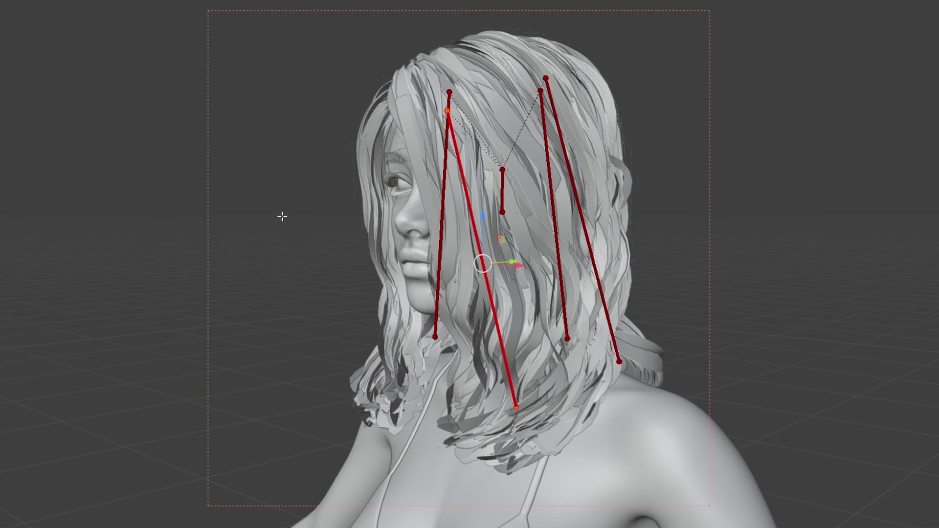
pyautogui.rightClick(281, 216)
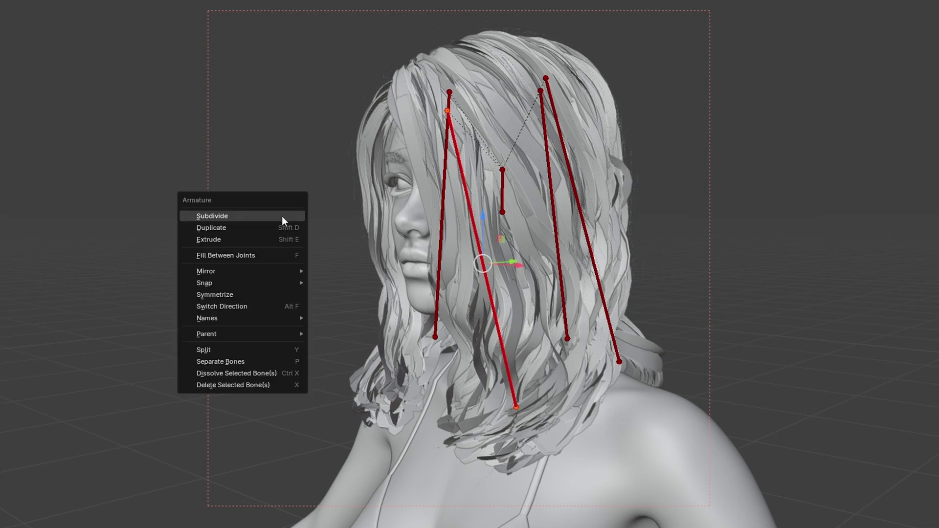
pyautogui.click(281, 218)
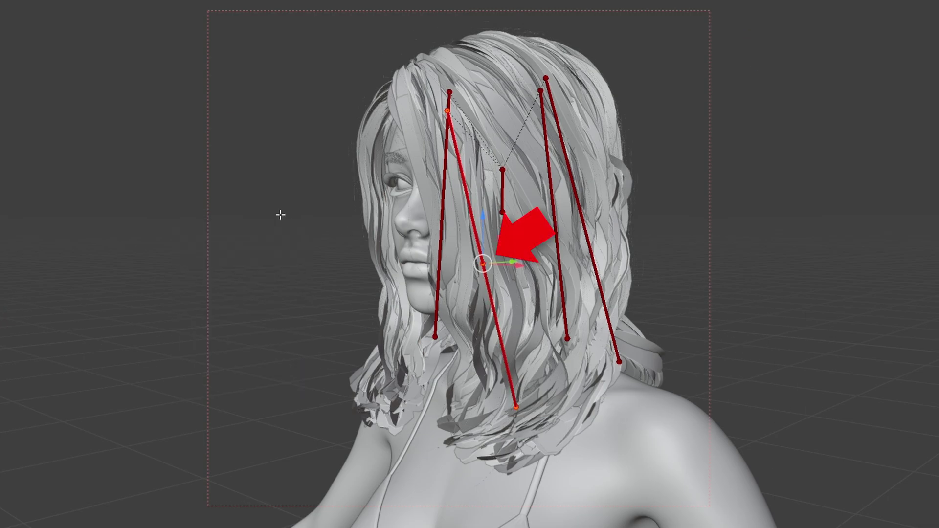
# Step: Split the lower half of the subdivided fringe bone from the upper half and try moving it in Pose Mode
pyautogui.moveTo(365, 260); pyautogui.dragTo(351, 259, button='middle')
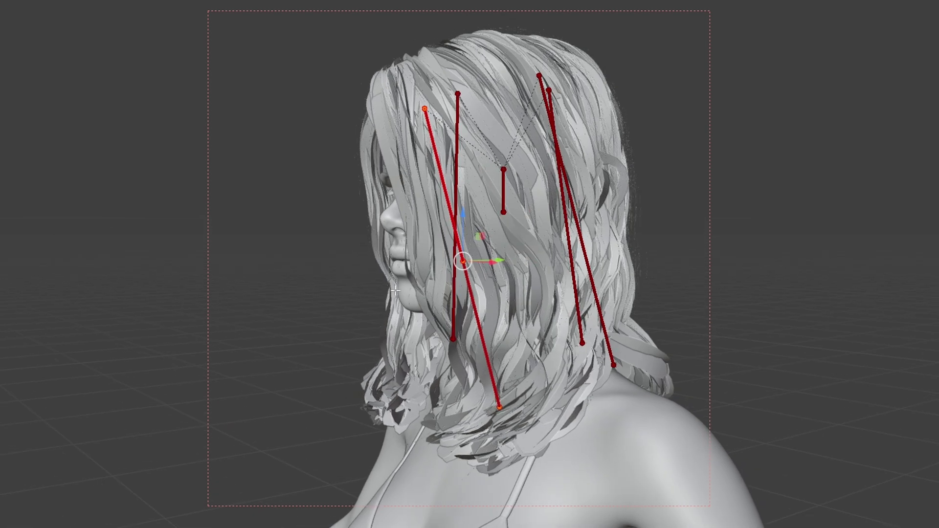
pyautogui.click(471, 300)
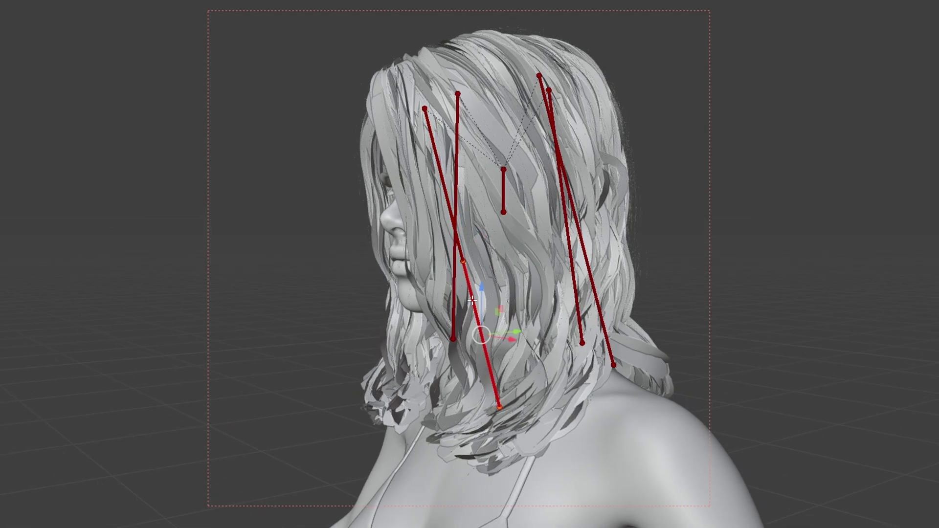
pyautogui.rightClick(321, 272)
pyautogui.click(307, 405)
pyautogui.press('Tab')
pyautogui.hotkey('ctrl', 'Tab')
pyautogui.click(356, 353)
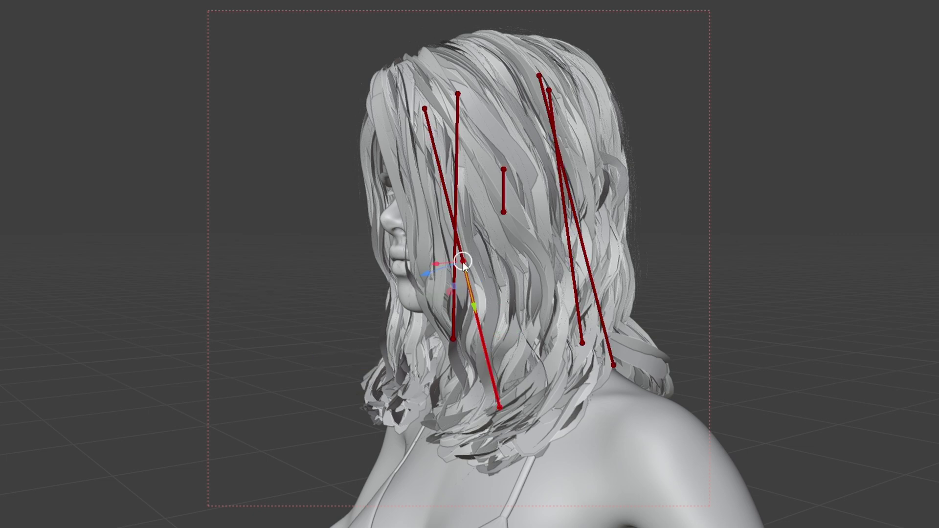
pyautogui.press('g')
# Step: Enter Weight Paint on the fringe mesh and paint linear weight gradients for its split upper and lower bones
pyautogui.hotkey('ctrl', 'Tab')
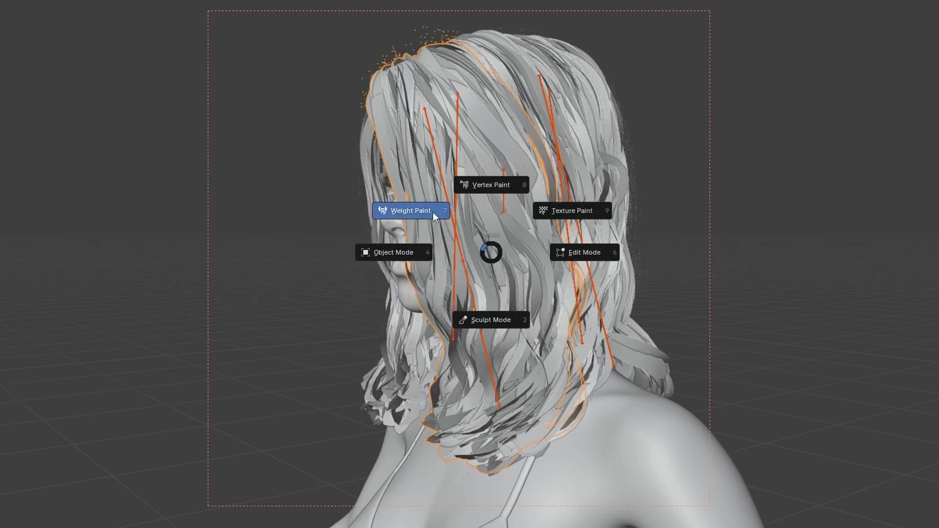
pyautogui.click(433, 212)
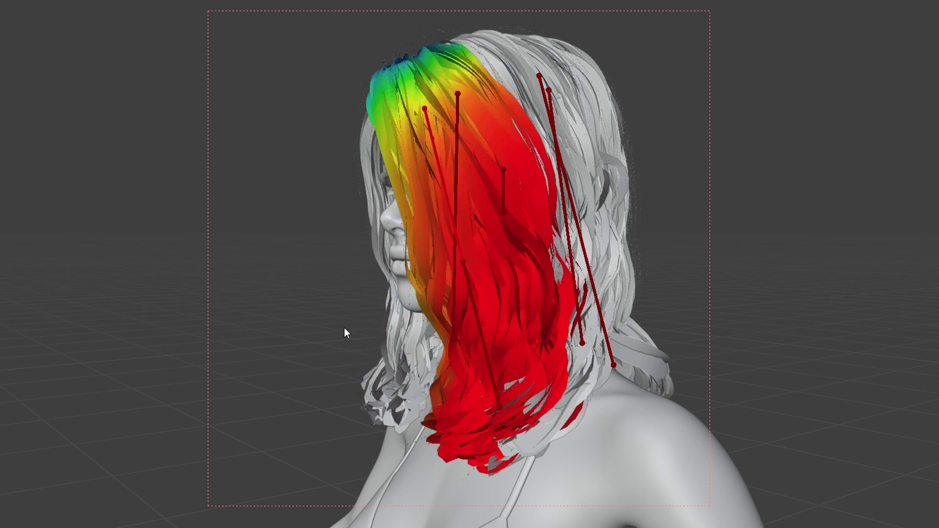
pyautogui.moveTo(494, 475); pyautogui.dragTo(480, 279)
pyautogui.keyDown('ctrl'); pyautogui.click(472, 302); pyautogui.keyUp('ctrl')
pyautogui.rightClick(339, 311)
pyautogui.moveTo(293, 311); pyautogui.dragTo(329, 312)
pyautogui.moveTo(489, 417); pyautogui.dragTo(444, 76)
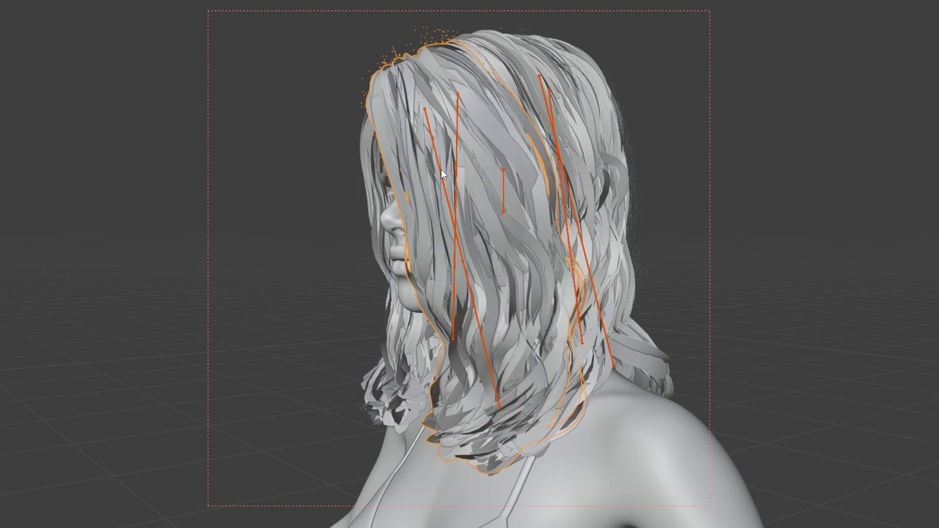
# Step: Edit the armature and parent the lower fringe bone to the upper fringe bone
pyautogui.click(441, 169)
pyautogui.press('Tab')
pyautogui.hotkey('alt', 'a')
pyautogui.click(469, 281)
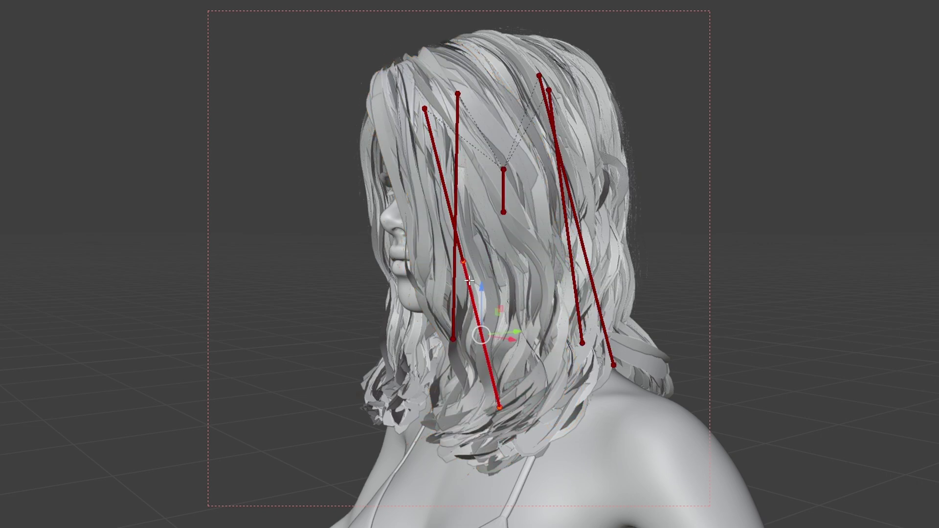
pyautogui.keyDown('shift'); pyautogui.click(441, 171); pyautogui.keyUp('shift')
pyautogui.rightClick(283, 186)
pyautogui.moveTo(281, 173)
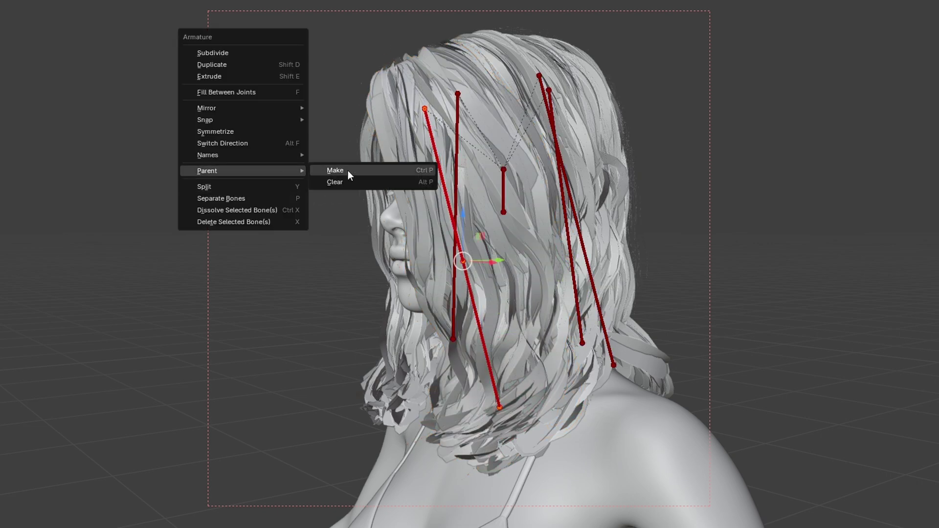
pyautogui.click(352, 171)
pyautogui.click(352, 171)
# Step: Test the fringe rig in Pose Mode by moving and rotating its upper and lower bones
pyautogui.hotkey('ctrl', 'Tab')
pyautogui.moveTo(463, 262); pyautogui.dragTo(460, 348)
pyautogui.hotkey('shift', 'space')
pyautogui.press('r')
pyautogui.moveTo(465, 308); pyautogui.dragTo(507, 326)
pyautogui.moveTo(507, 326); pyautogui.dragTo(391, 340, button='middle')
pyautogui.moveTo(391, 340); pyautogui.dragTo(458, 349)
pyautogui.click(404, 242)
pyautogui.hotkey('shift', 'space')
pyautogui.press('r')
pyautogui.moveTo(411, 111); pyautogui.dragTo(408, 118)
pyautogui.click(424, 355)
pyautogui.press('r')
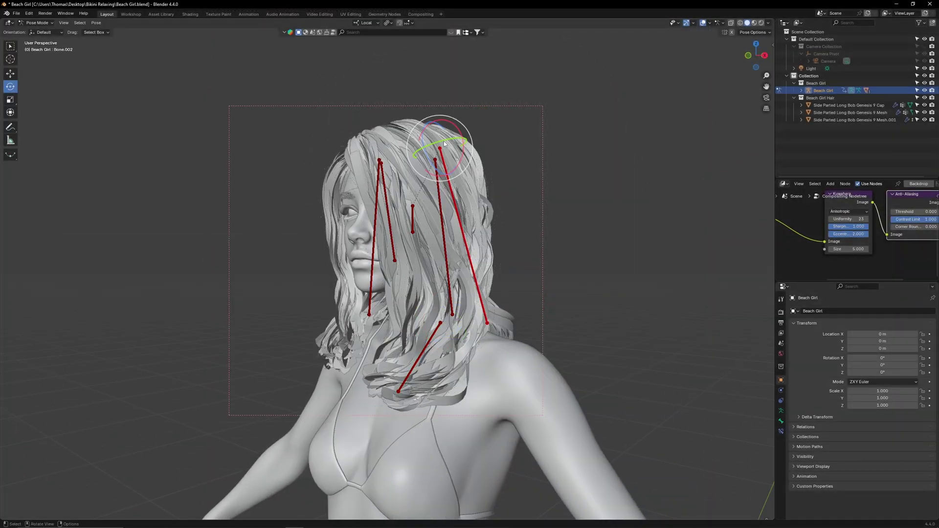
# Step: Try scaling the other hair bones in Pose Mode to test how the hair deforms
pyautogui.hotkey('shift', 'space')
pyautogui.press('s')
pyautogui.moveTo(449, 180); pyautogui.dragTo(452, 193)
pyautogui.click(376, 203)
pyautogui.moveTo(377, 193); pyautogui.dragTo(377, 200)
pyautogui.click(441, 202)
pyautogui.click(441, 201)
pyautogui.moveTo(439, 193); pyautogui.dragTo(441, 202)
# Step: Subdivide the side hair bone behind the fringe in Edit Mode and try moving its upper part in Pose Mode
pyautogui.hotkey('alt', 'shift', 'z')
pyautogui.click(761, 22)
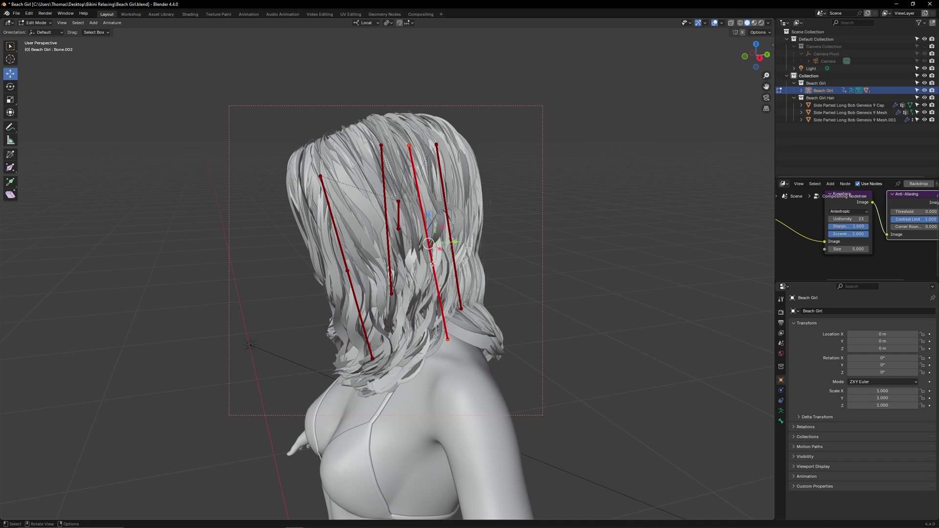
pyautogui.rightClick(433, 263)
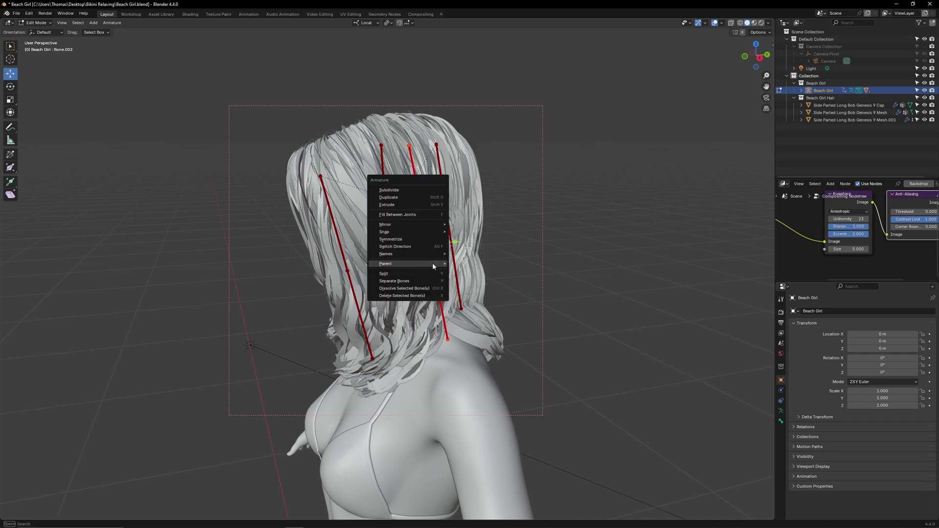
pyautogui.click(412, 196)
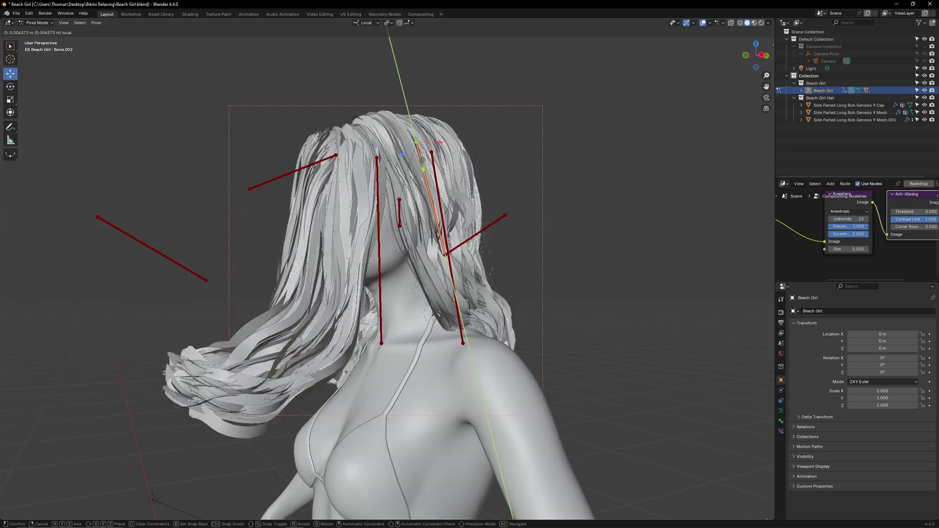
pyautogui.rightClick(311, 169)
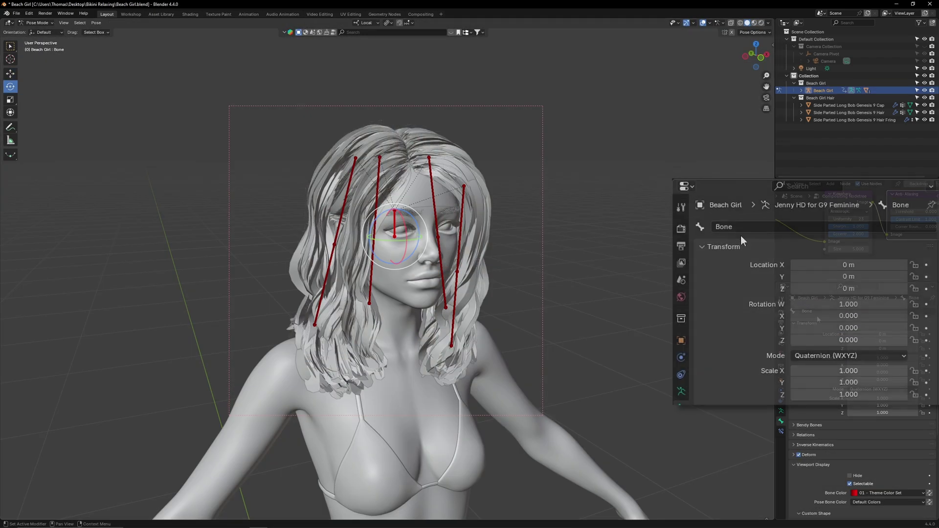
# Step: Rename the short central hair bone as Hair Main
pyautogui.write('Hair')
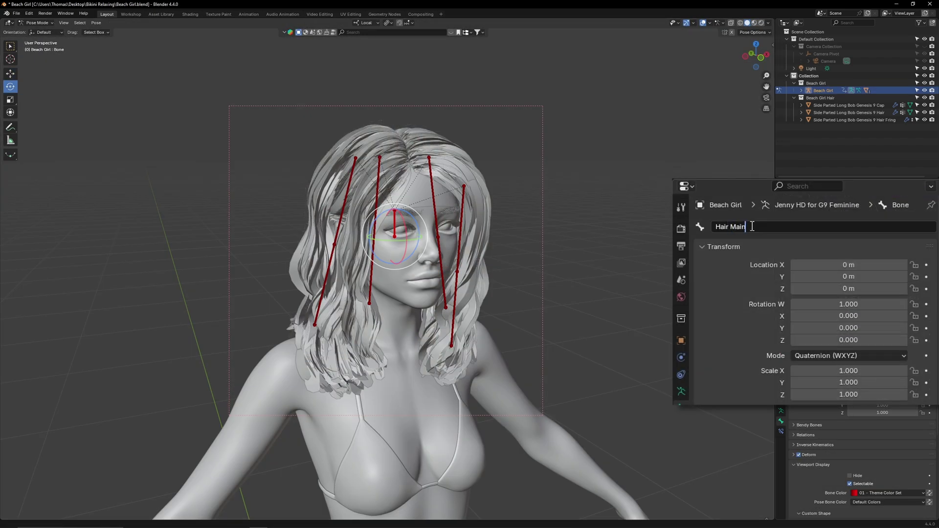
pyautogui.write(' Main')
pyautogui.press('Return')
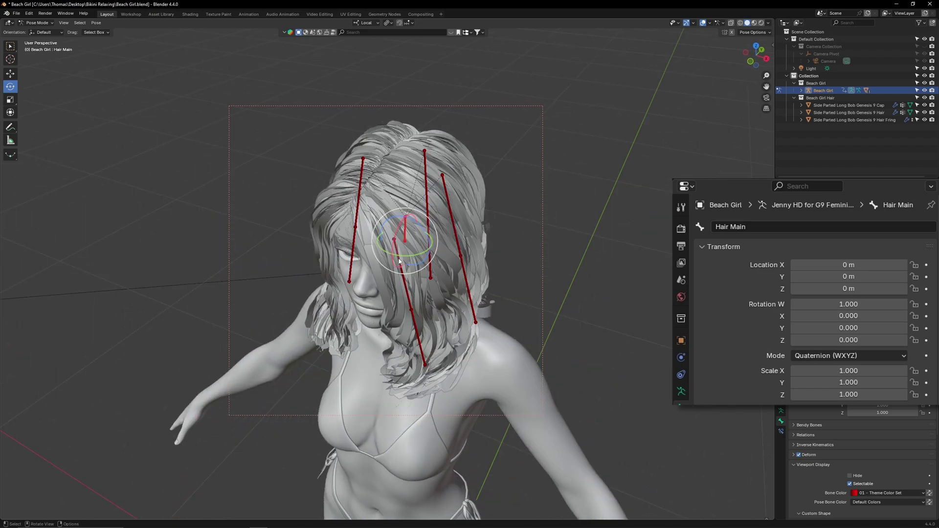
# Step: Rename the upper fringe bone as Hair Fring Top and the lower one as Hair Fring Bottom
pyautogui.click(758, 226)
pyautogui.write('Hair Fring Top')
pyautogui.press('Return')
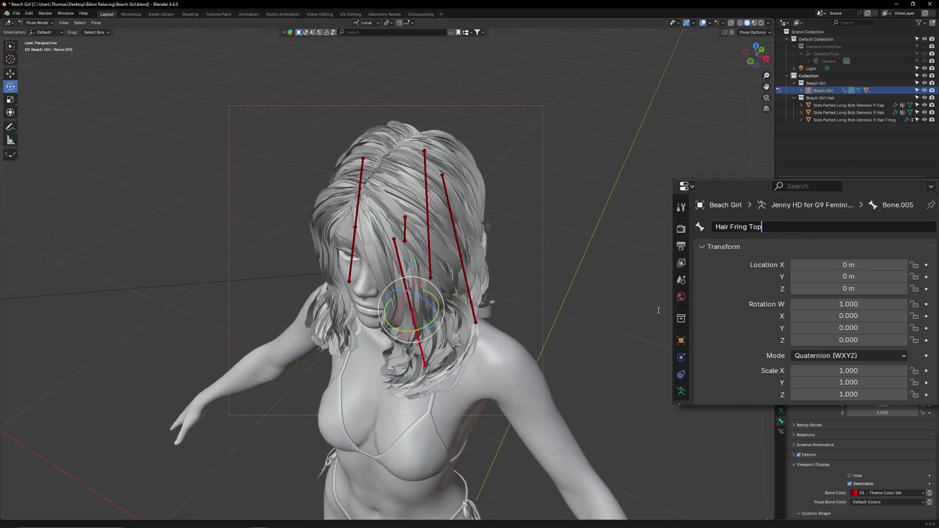
pyautogui.doubleClick(781, 227)
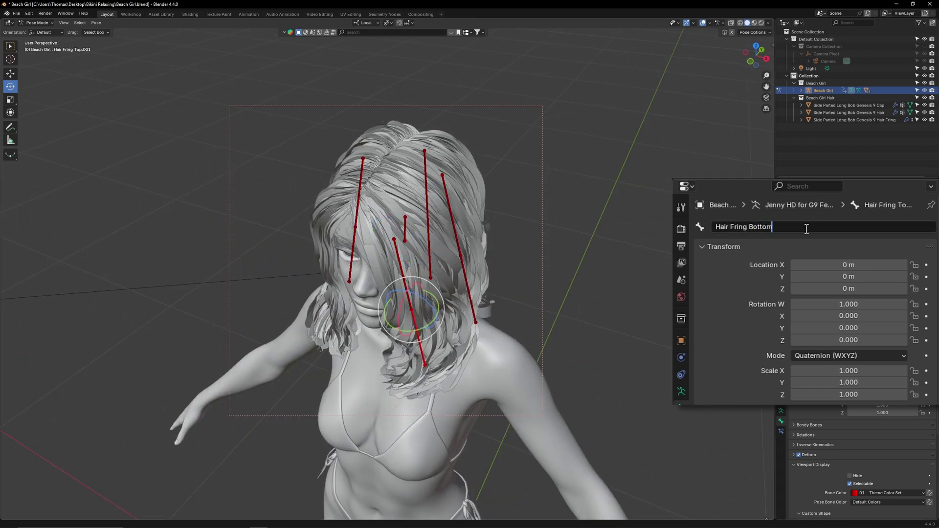
pyautogui.press('Return')
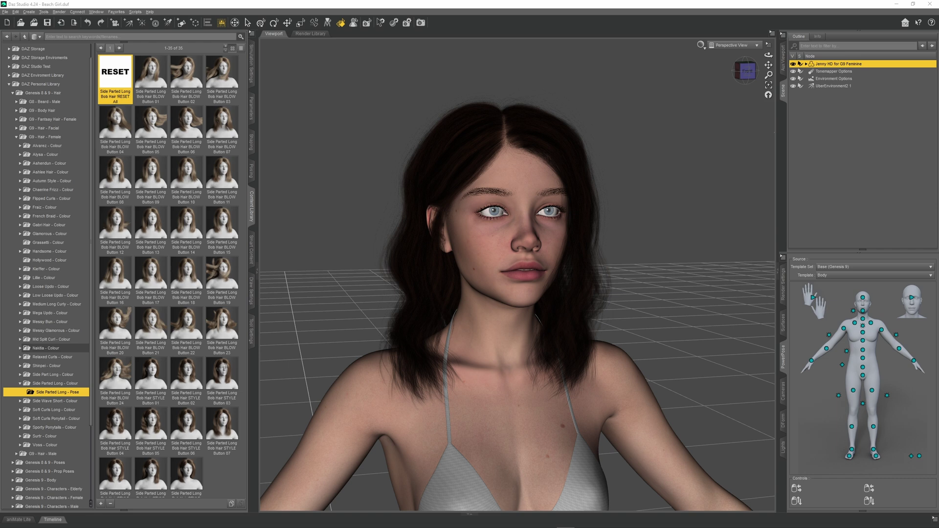
# Step: In Daz Studio, apply the Side Parted Long Bob Hair BLOW Button 03 pose to the character's hair
pyautogui.click(424, 168)
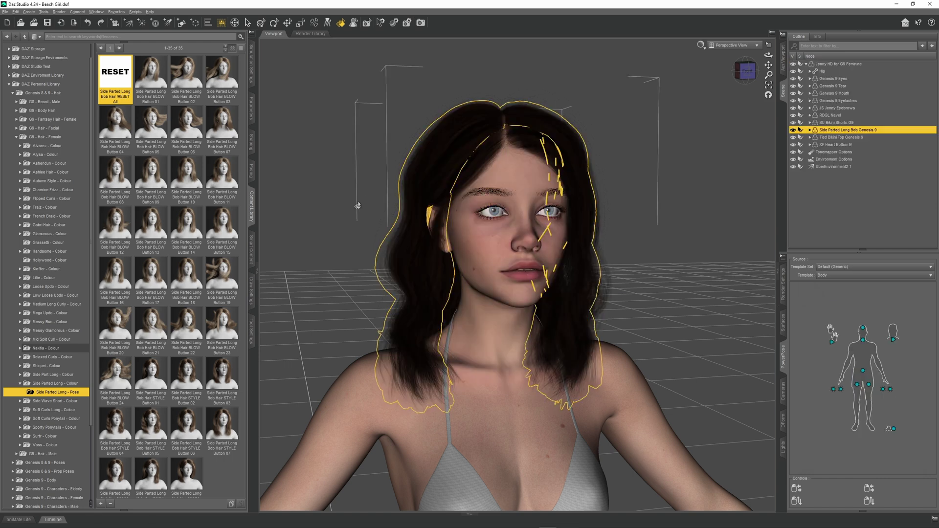
pyautogui.doubleClick(218, 81)
pyautogui.click(311, 117)
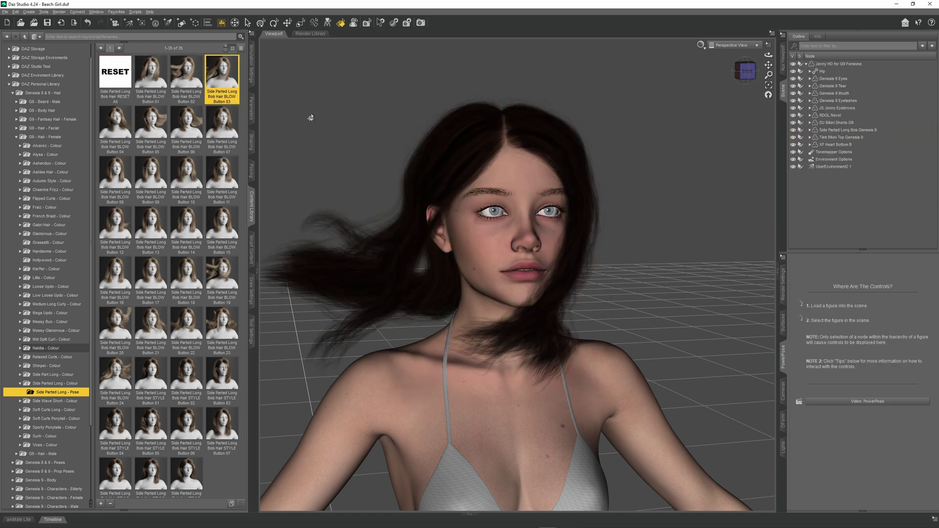
# Step: Save the Daz scene as Beach Girl Windy Hair in the Daz Beach Girl folder
pyautogui.hotkey('ctrl', 'shift', 's')
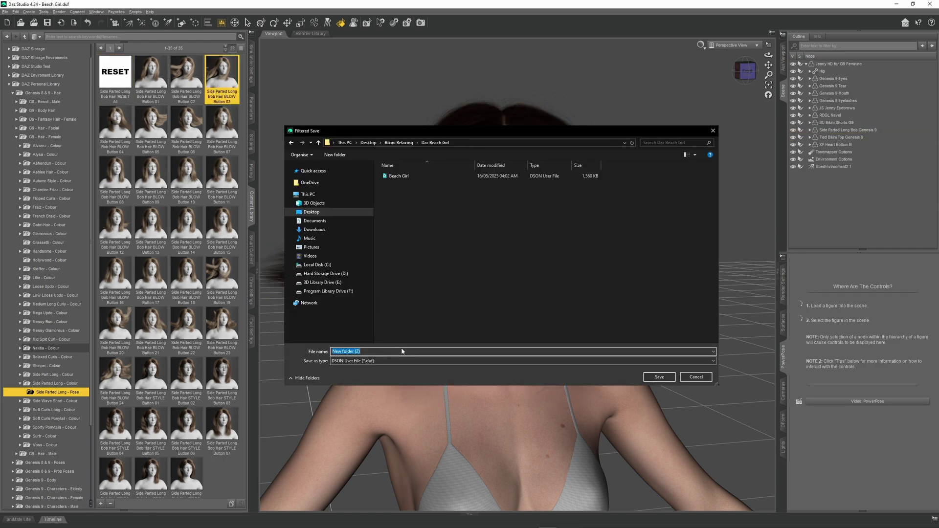
pyautogui.write('Beach Girl Windy Hair')
pyautogui.press('Return')
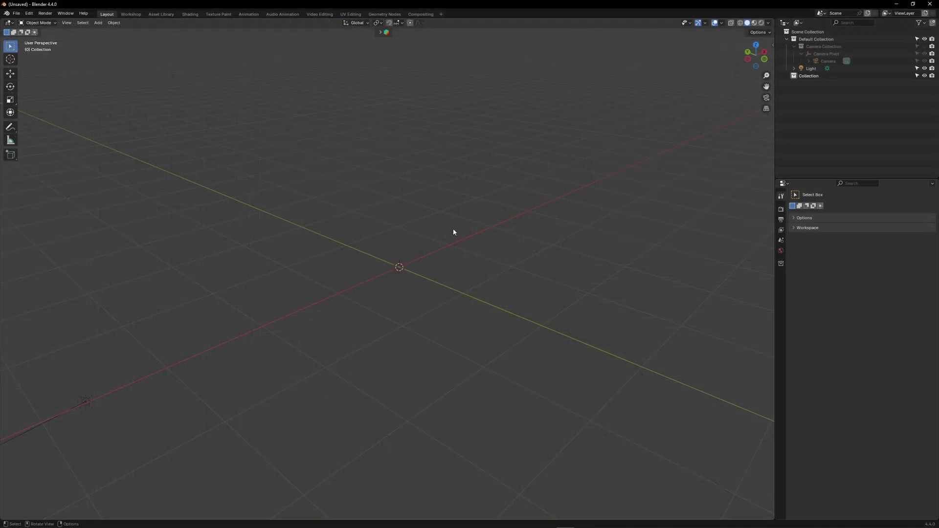
# Step: In an empty Blender scene, import Beach Girl Windy Hair.duf with Easy Import DAZ and copy the windblown hair object
pyautogui.press('q')
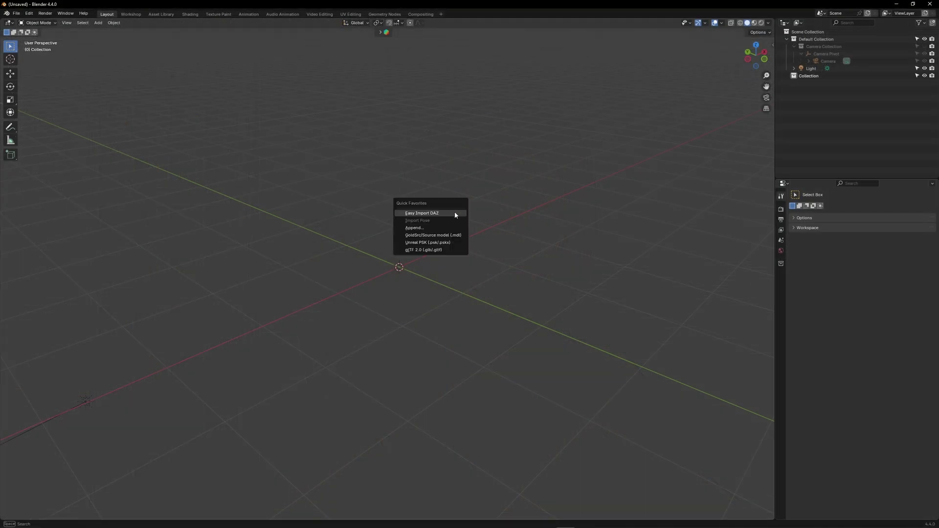
pyautogui.click(454, 213)
pyautogui.click(374, 143)
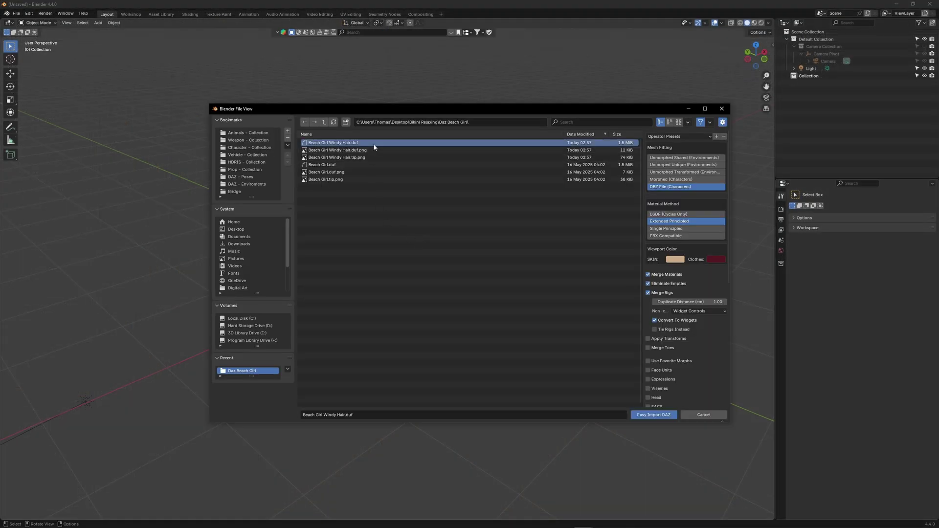
pyautogui.doubleClick(374, 143)
pyautogui.rightClick(606, 166)
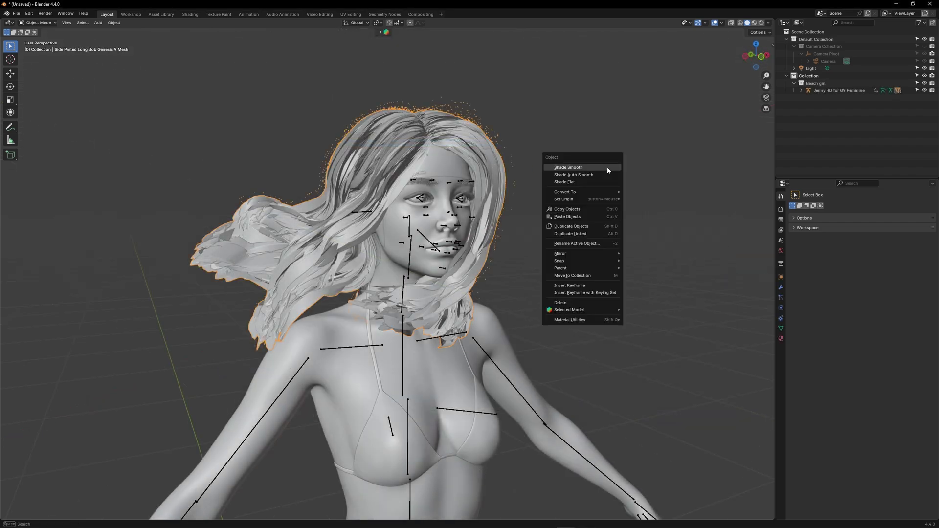
pyautogui.click(584, 210)
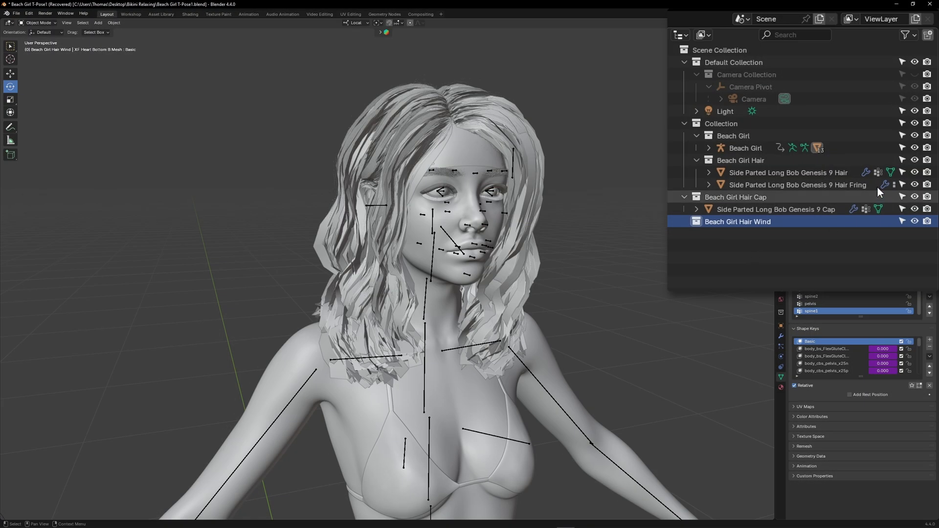
# Step: Hide the Beach Girl Hair collection in the character scene and paste the copied hair into the Beach Girl Hair Wind collection
pyautogui.click(915, 160)
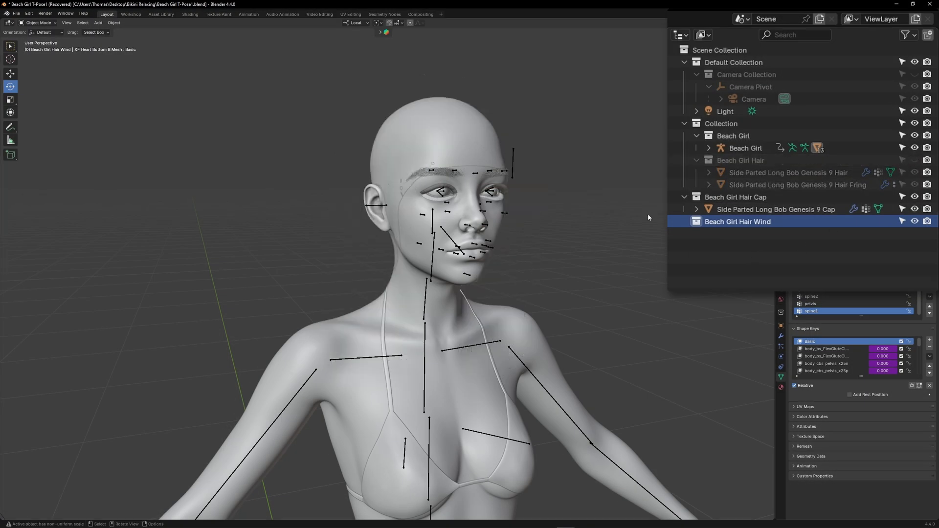
pyautogui.rightClick(595, 119)
pyautogui.click(594, 116)
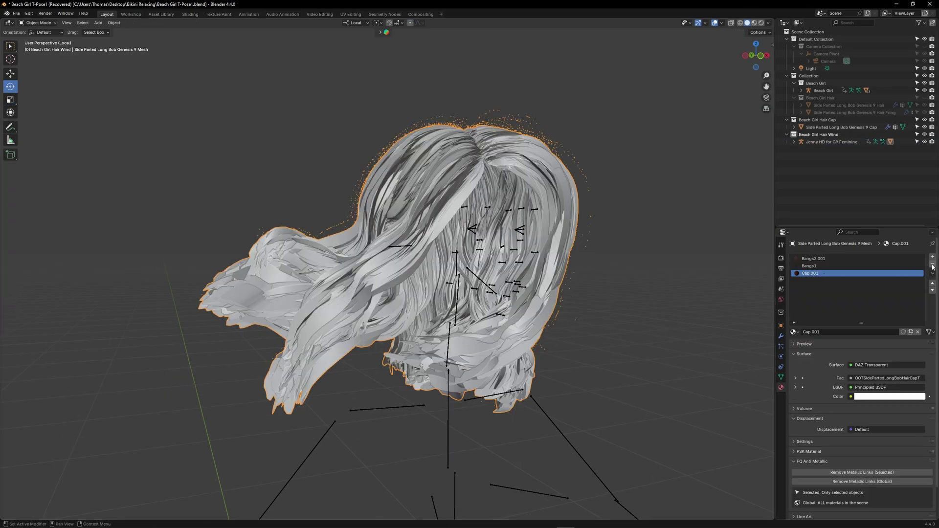
# Step: Remove the Cap.001 material slot from the windy hair and replace Bangs1 with the existing Daz BSDF Hair material
pyautogui.click(933, 265)
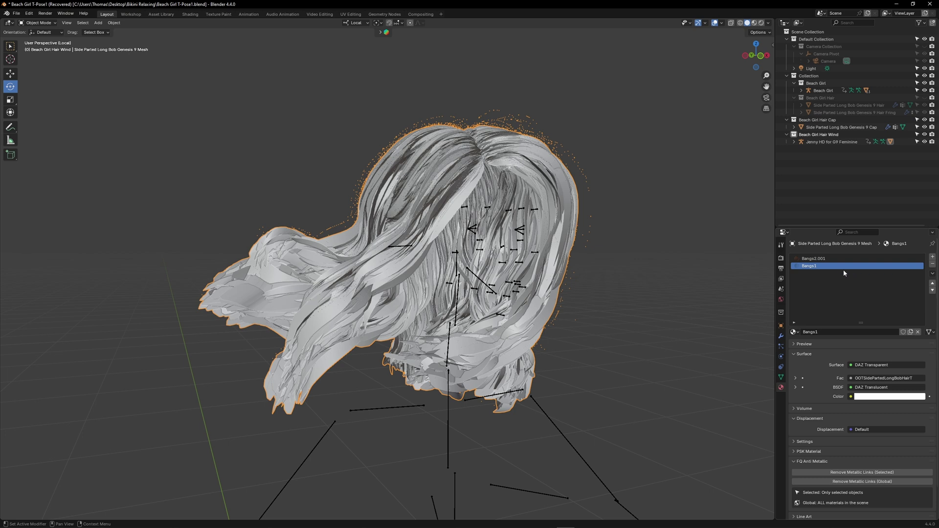
pyautogui.click(795, 332)
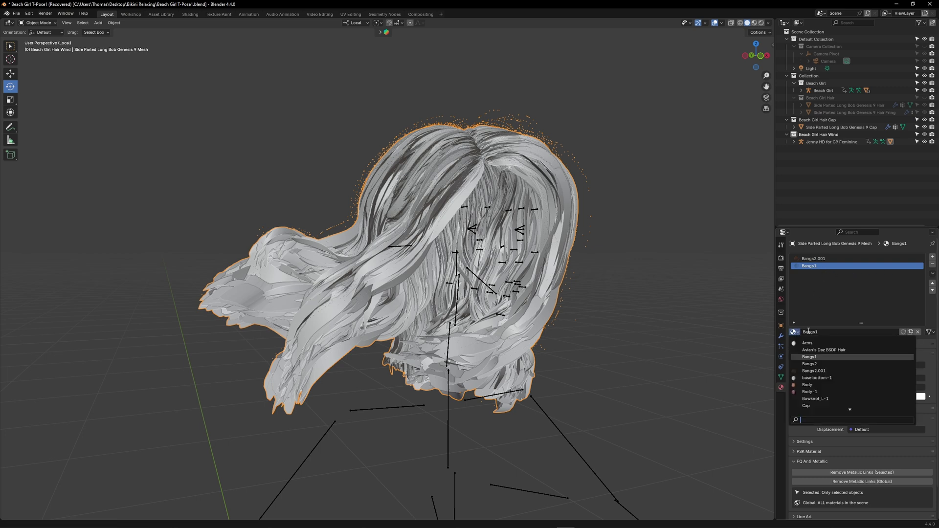
pyautogui.click(826, 350)
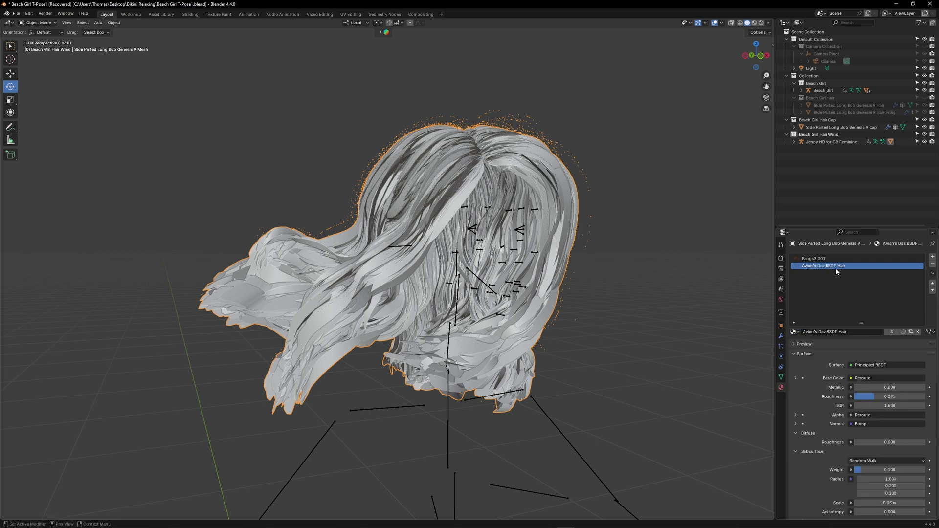
# Step: Replace the windy hair's Bangs2.001 material with the existing Bangs2 material
pyautogui.click(832, 259)
pyautogui.click(795, 332)
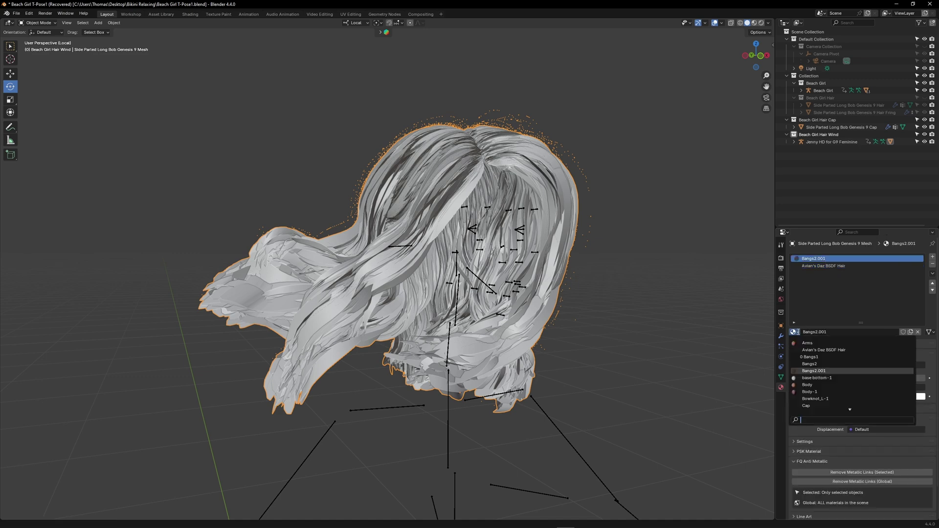
pyautogui.click(835, 364)
# Step: Clear the windy hair's parent while keeping its transformation and select the imported Jenny HD for G9 Feminine armature for deletion
pyautogui.rightClick(670, 292)
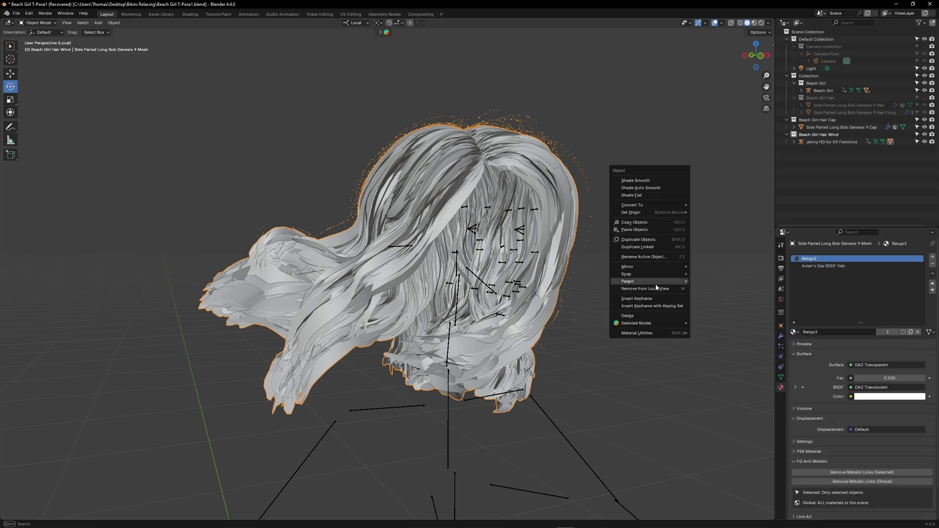
pyautogui.moveTo(657, 282)
pyautogui.click(735, 412)
pyautogui.click(615, 326)
pyautogui.click(520, 262)
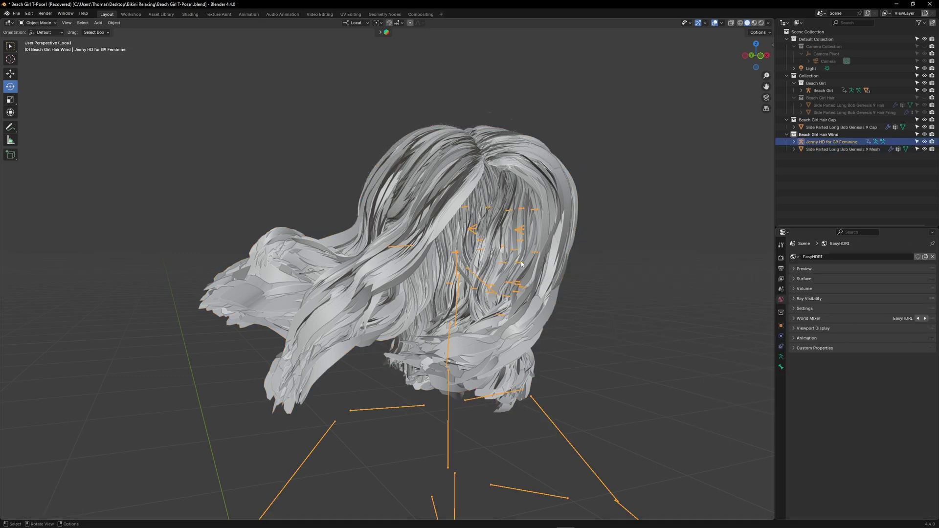
# Step: Show the file's unused data in the Outliner and purge it
pyautogui.click(798, 23)
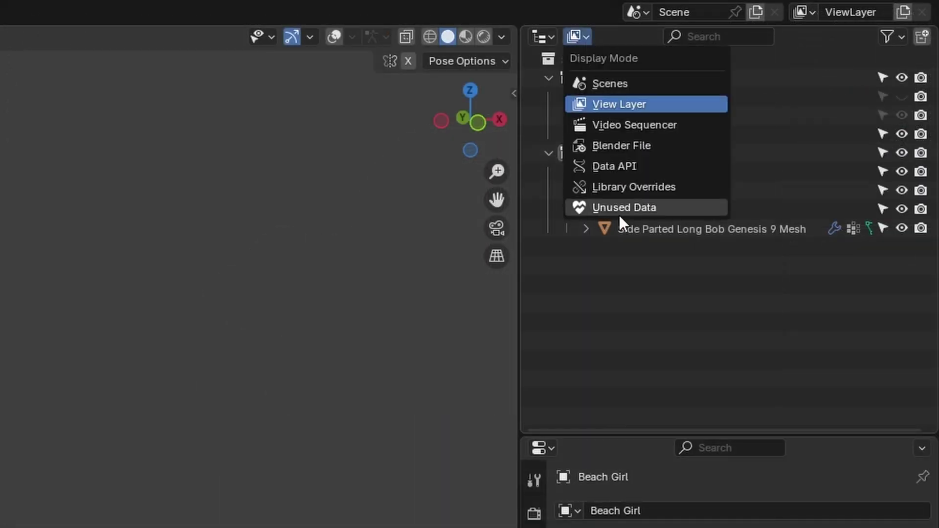
pyautogui.click(817, 88)
pyautogui.click(888, 37)
pyautogui.click(709, 175)
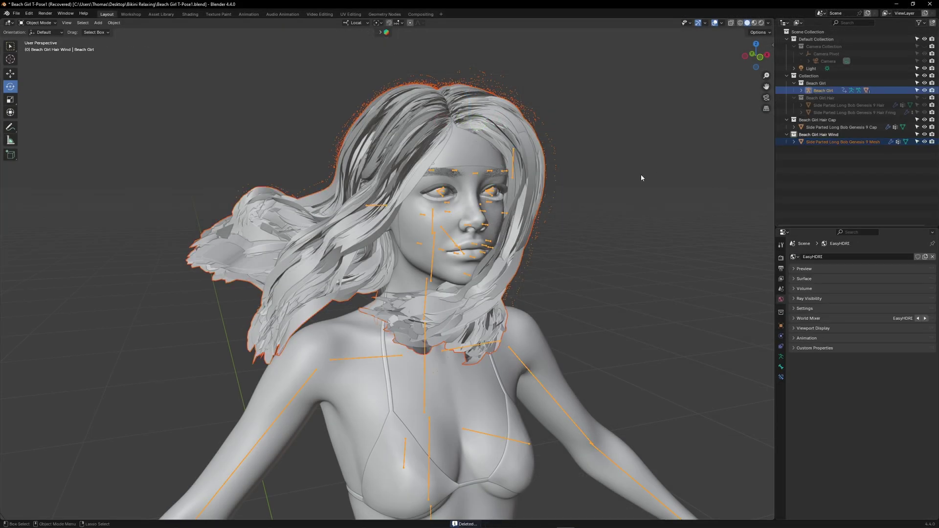
# Step: Parent the windy hair to the Beach Girl armature as Object and set its Armature SkinBinding modifier's object to Beach Girl
pyautogui.rightClick(642, 178)
pyautogui.moveTo(632, 199)
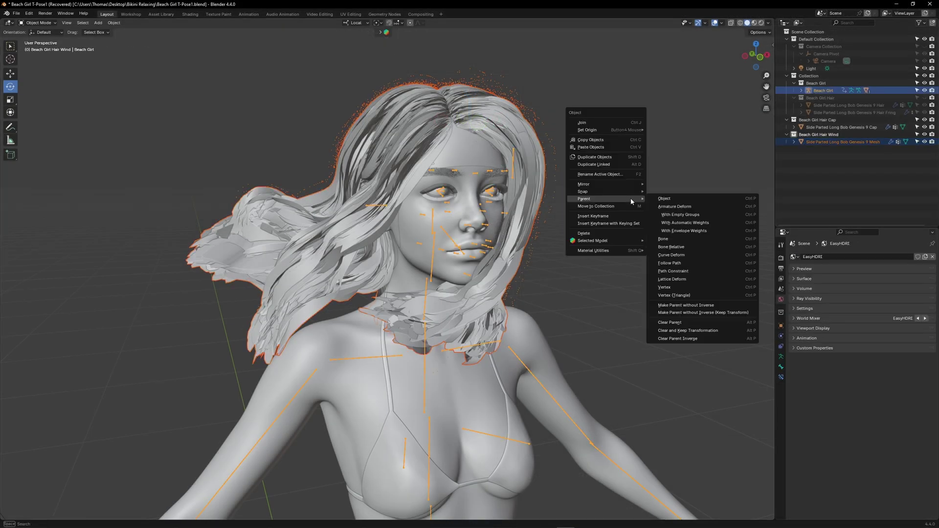
pyautogui.click(674, 198)
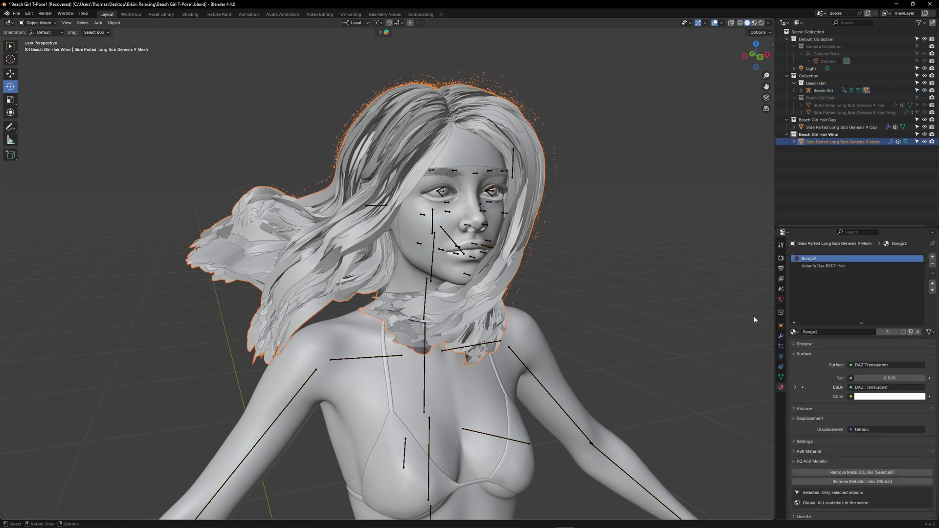
pyautogui.click(781, 336)
pyautogui.click(802, 237)
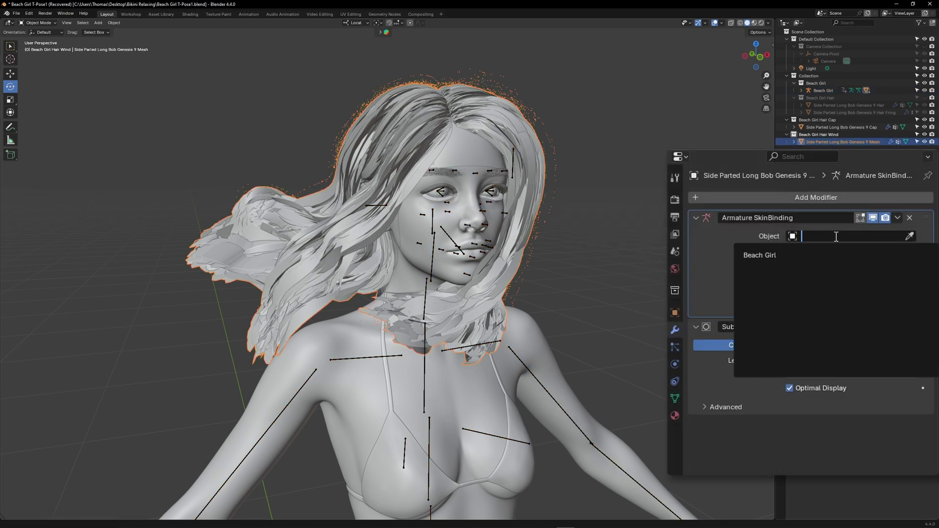
pyautogui.click(801, 257)
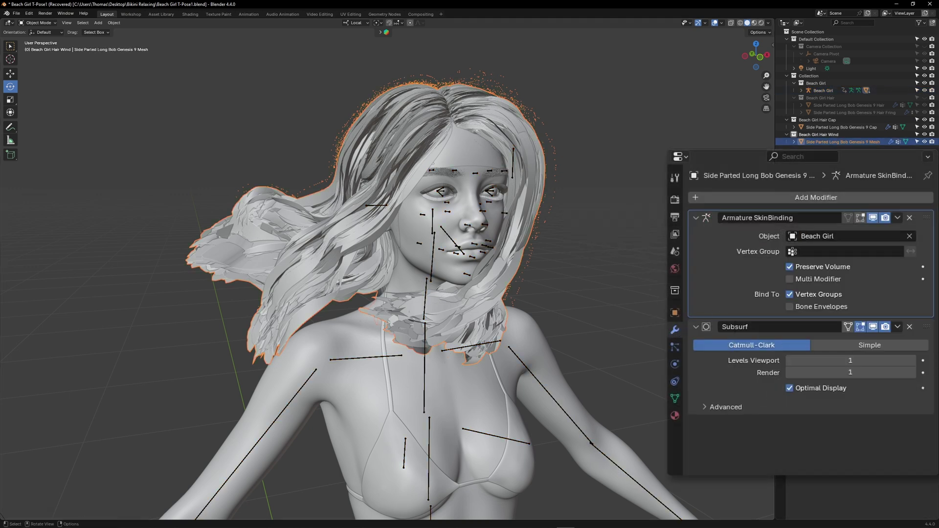
# Step: Delete all of the windy hair's vertex groups and, in Weight Paint mode, select the head bone to weight the hair to it
pyautogui.click(675, 399)
pyautogui.click(924, 264)
pyautogui.click(868, 389)
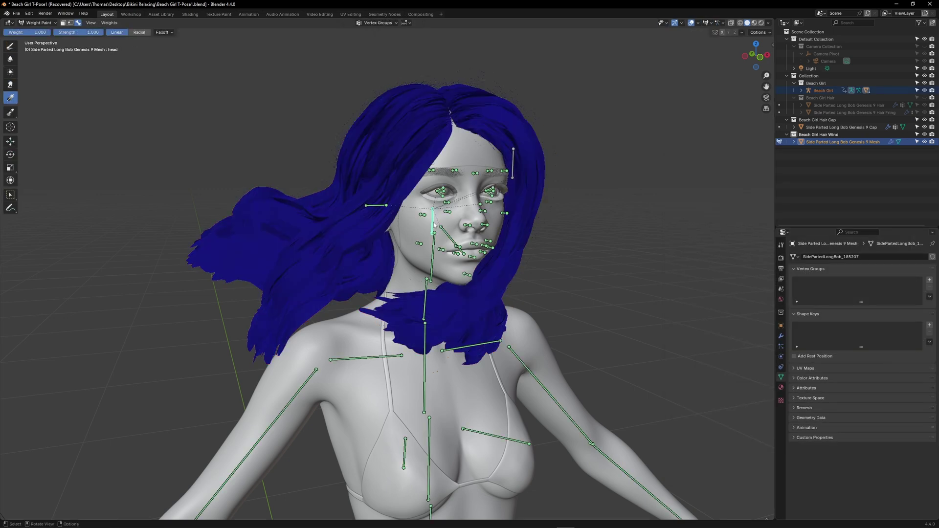
pyautogui.click(433, 229)
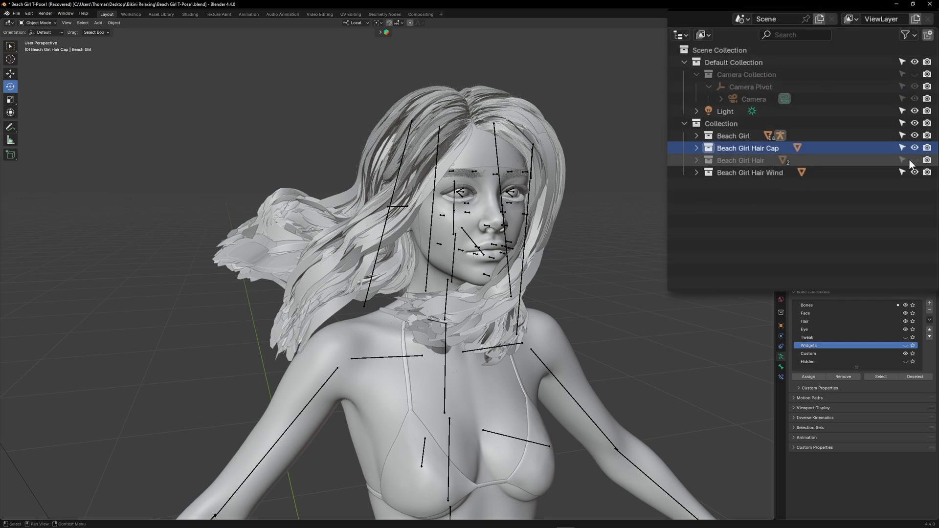
# Step: Unhide the Beach Girl Hair collection and transfer the weights of its hair and fringe meshes to the windy hair, matching source layers by name
pyautogui.click(925, 98)
pyautogui.click(696, 160)
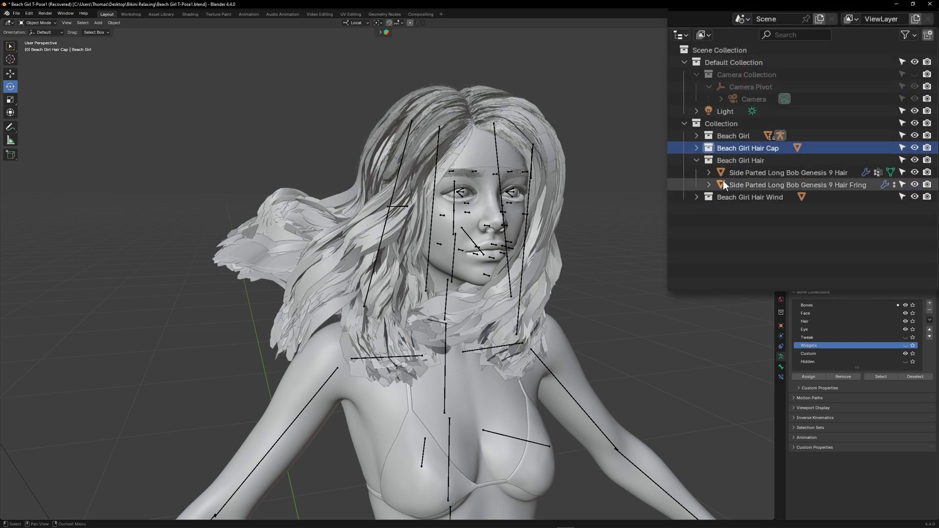
pyautogui.click(763, 174)
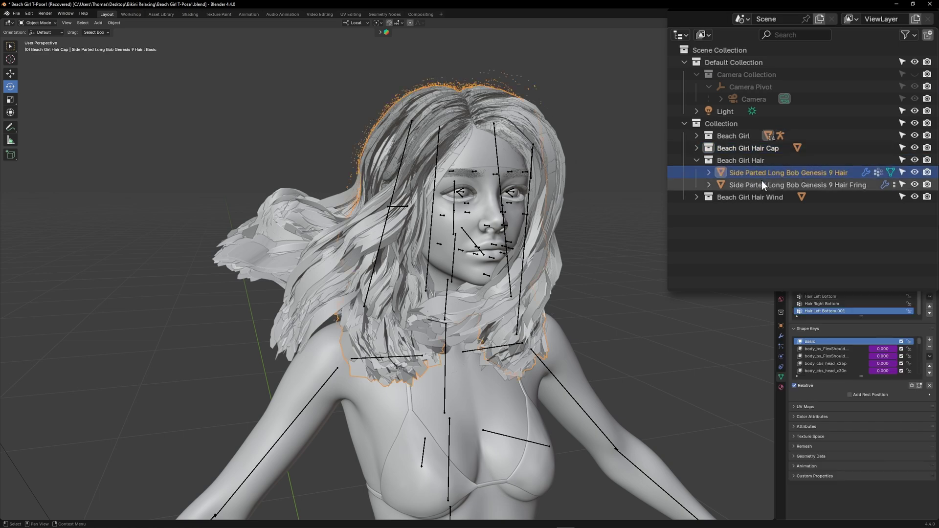
pyautogui.keyDown('ctrl'); pyautogui.click(762, 185); pyautogui.keyUp('ctrl')
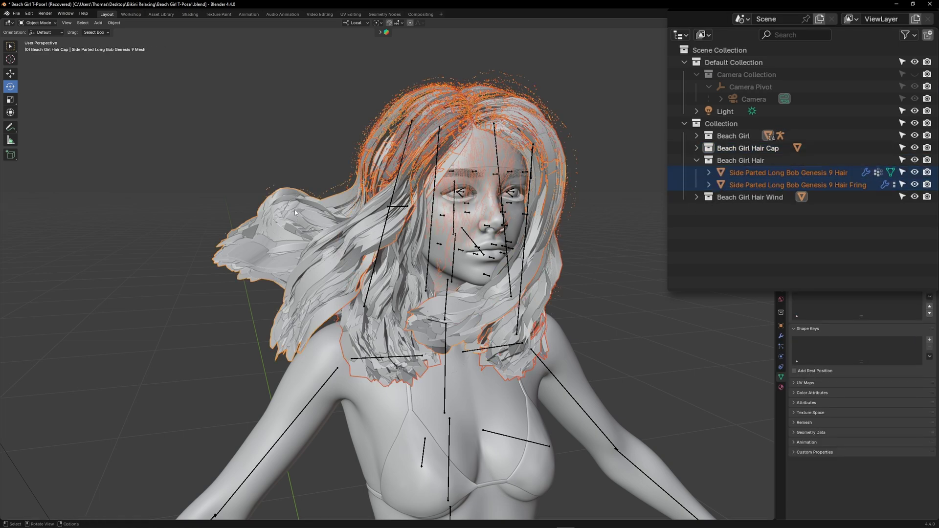
pyautogui.click(35, 23)
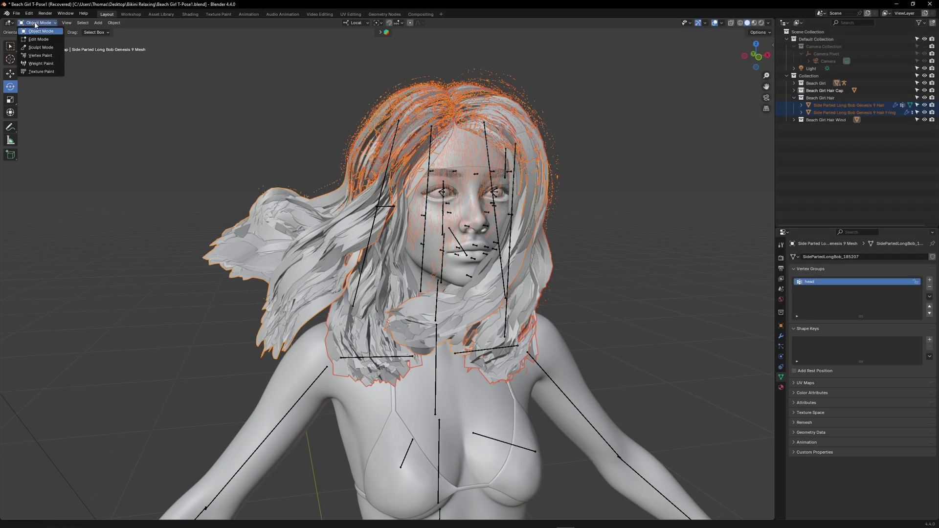
pyautogui.click(42, 64)
pyautogui.click(102, 23)
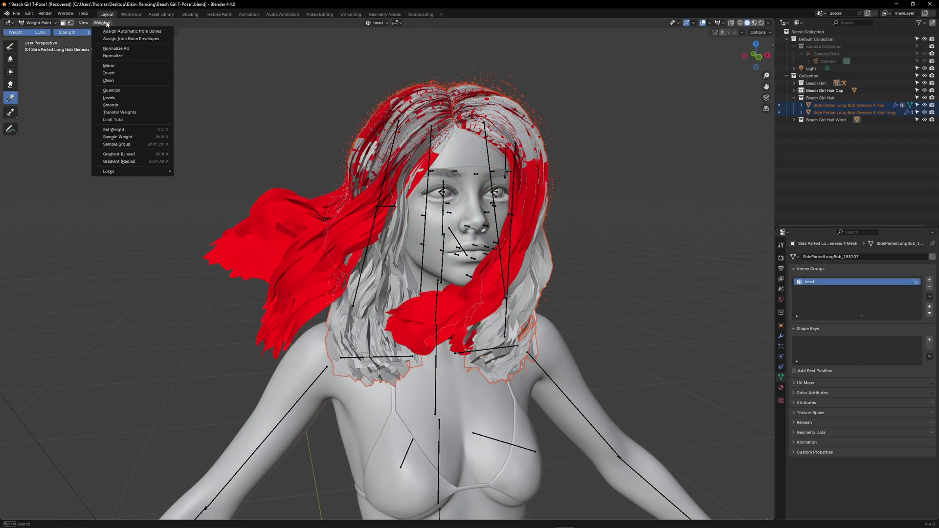
pyautogui.click(156, 114)
pyautogui.click(94, 487)
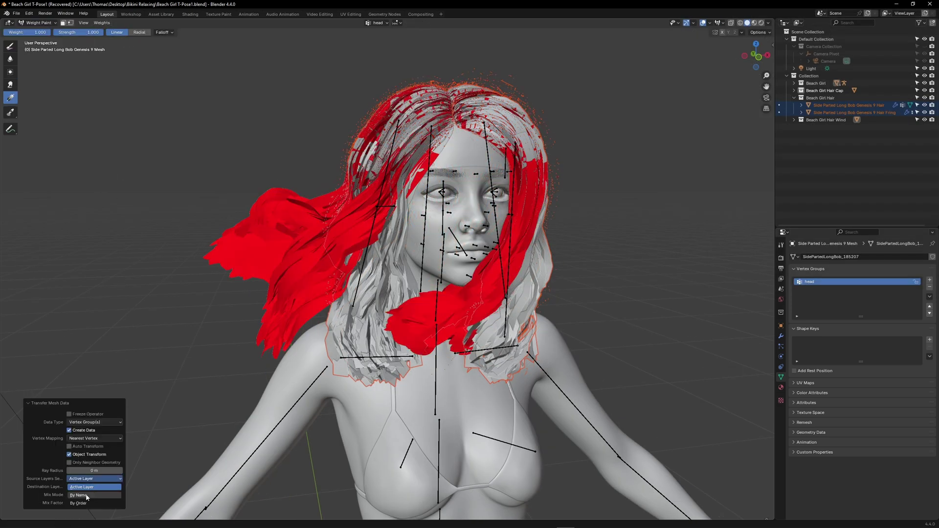
pyautogui.click(82, 496)
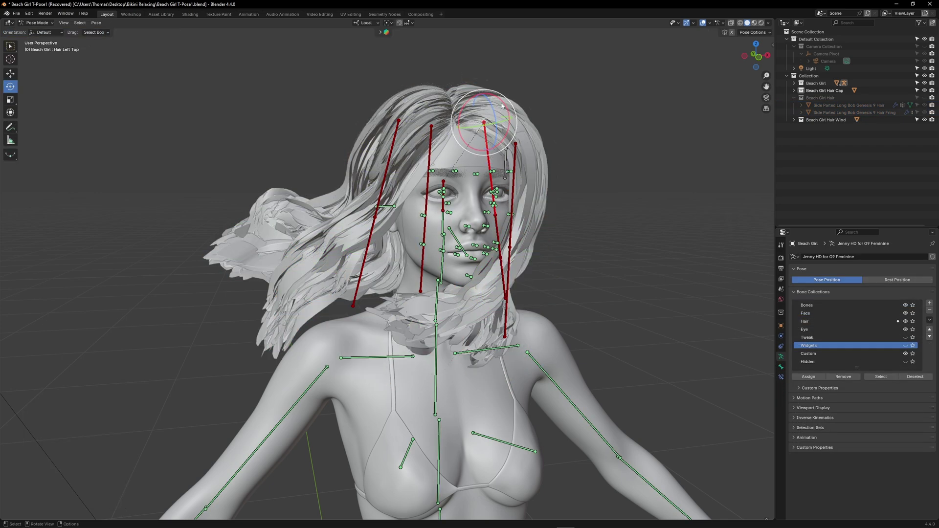
# Step: Rotate the Hair Left Top bone as a test and examine the transferred weights of the hair bones on the windy hair
pyautogui.moveTo(504, 105); pyautogui.dragTo(493, 94)
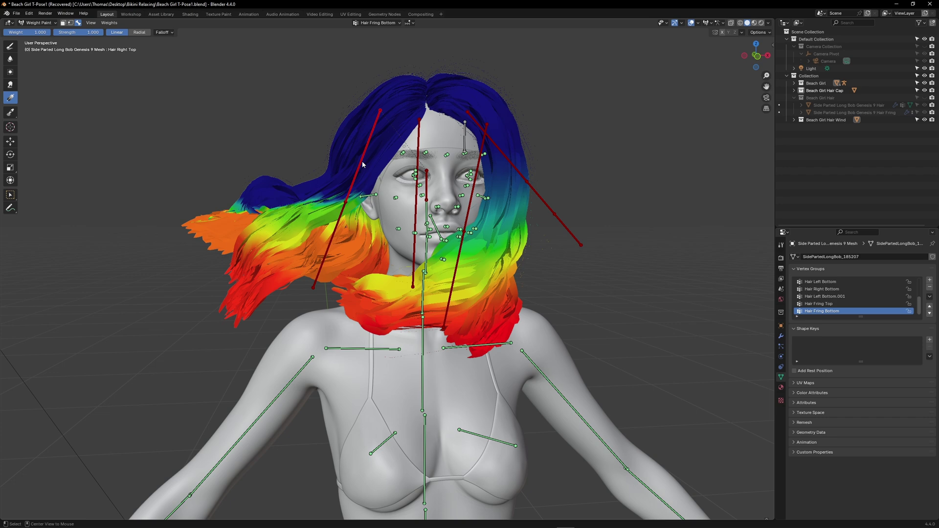
pyautogui.keyDown('ctrl'); pyautogui.click(351, 192); pyautogui.keyUp('ctrl')
pyautogui.keyDown('alt'); pyautogui.click(342, 217); pyautogui.keyUp('alt')
pyautogui.keyDown('alt'); pyautogui.click(359, 174); pyautogui.keyUp('alt')
# Step: Turn off the windy hair's Subsurf viewport display and fade out the Hair Right Top weights with linear gradients of weight 0
pyautogui.hotkey('shift', 'x')
pyautogui.moveTo(450, 253); pyautogui.dragTo(430, 248)
pyautogui.click(781, 336)
pyautogui.click(899, 334)
pyautogui.moveTo(385, 292); pyautogui.dragTo(361, 249)
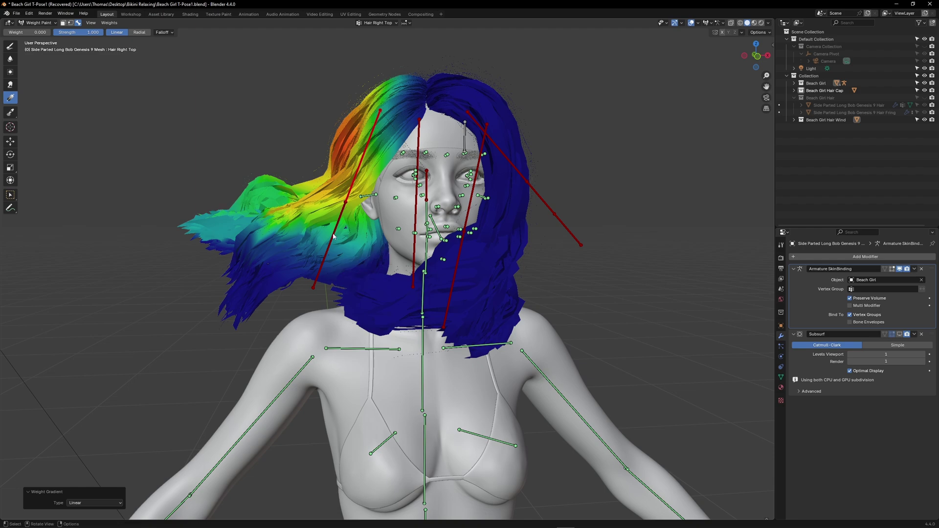
# Step: Fade the Hair Fring Top weights away from the far side of the windy hair using linear gradients with weight 0 and strength 0.6
pyautogui.keyDown('alt'); pyautogui.click(333, 237); pyautogui.keyUp('alt')
pyautogui.moveTo(431, 260); pyautogui.dragTo(306, 326)
pyautogui.moveTo(329, 233); pyautogui.dragTo(435, 274)
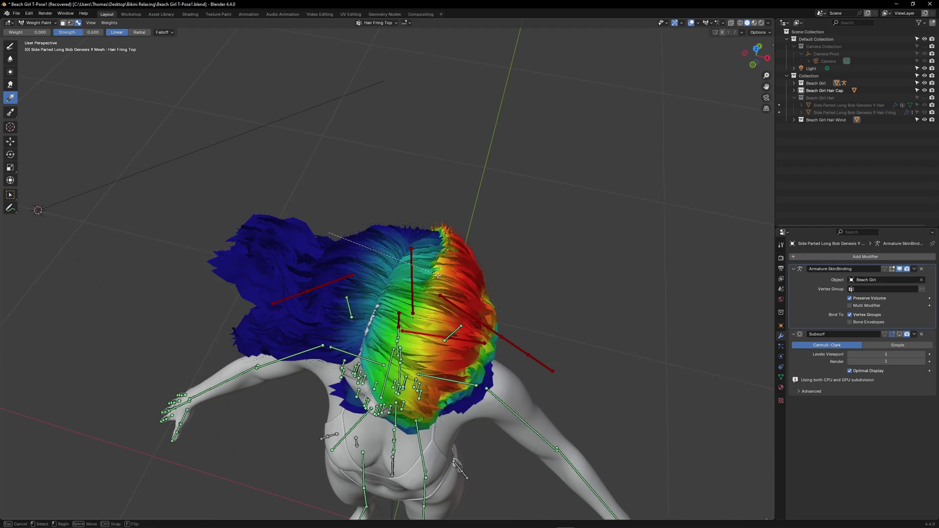
pyautogui.moveTo(406, 191); pyautogui.dragTo(438, 125, button='middle')
pyautogui.hotkey('alt', 'shift', 'z')
pyautogui.moveTo(438, 125); pyautogui.dragTo(456, 126, button='middle')
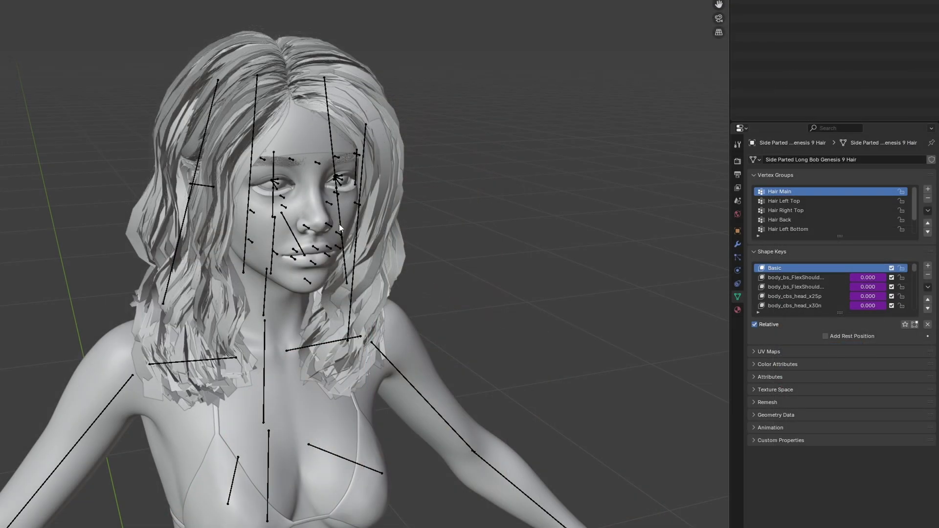
# Step: Edit the Beach Girl armature and hide the Bones, Face and Eye bone collections to isolate the hair bones
pyautogui.click(340, 228)
pyautogui.hotkey('ctrl', 'Tab')
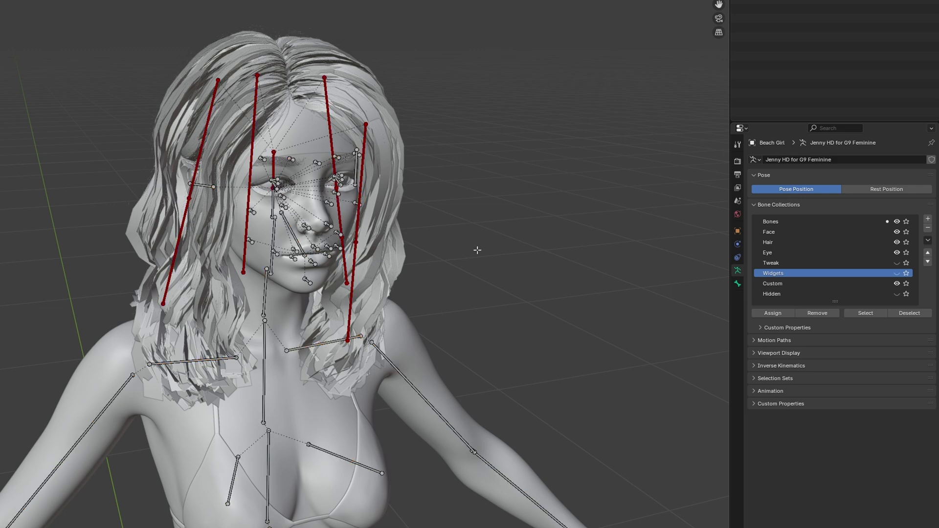
pyautogui.click(898, 222)
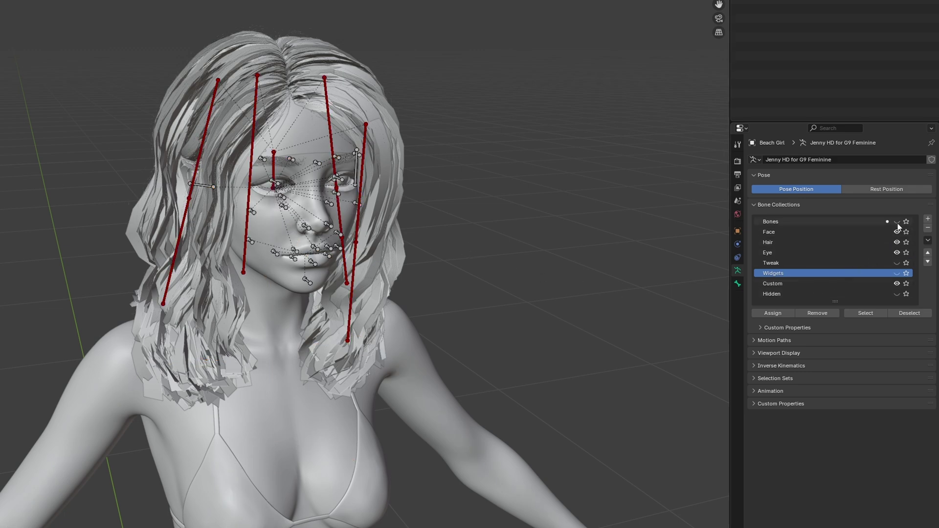
pyautogui.click(898, 232)
pyautogui.click(898, 252)
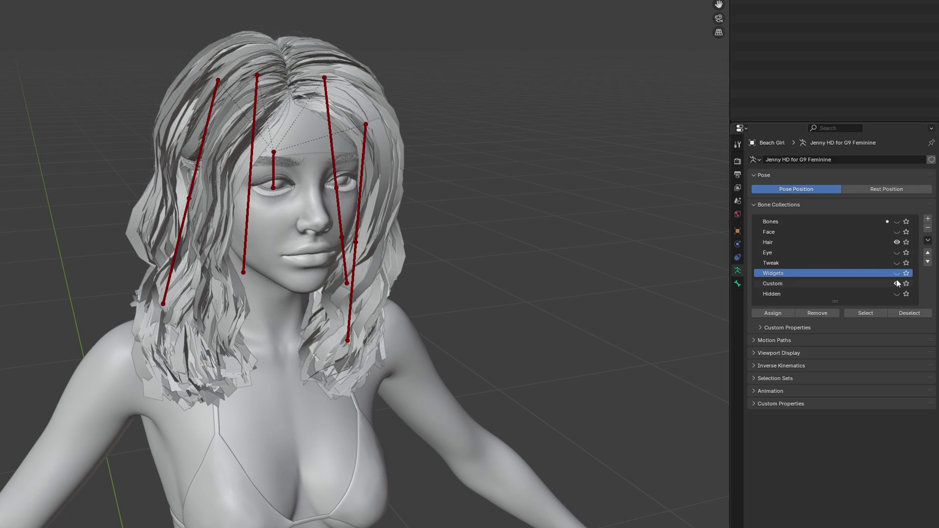
# Step: Select all bones in the Hair bone collection and duplicate them in place
pyautogui.click(832, 242)
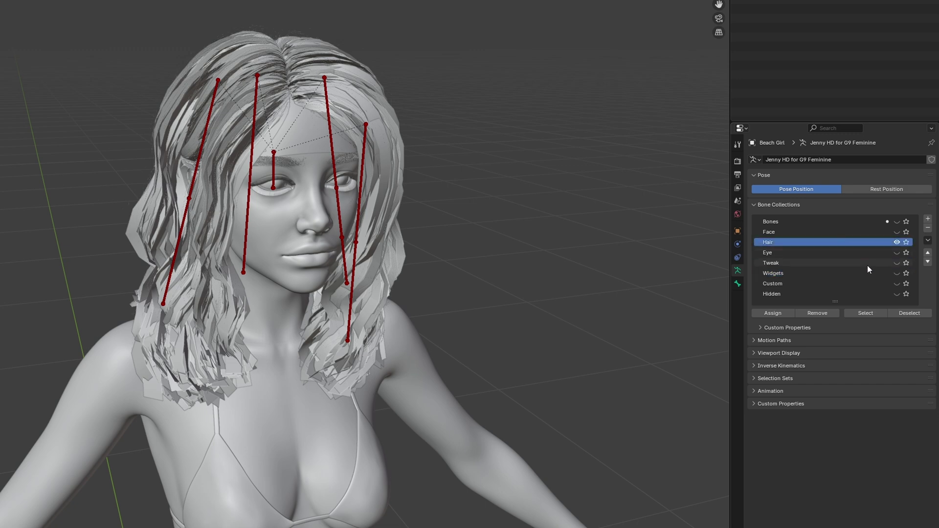
pyautogui.click(849, 316)
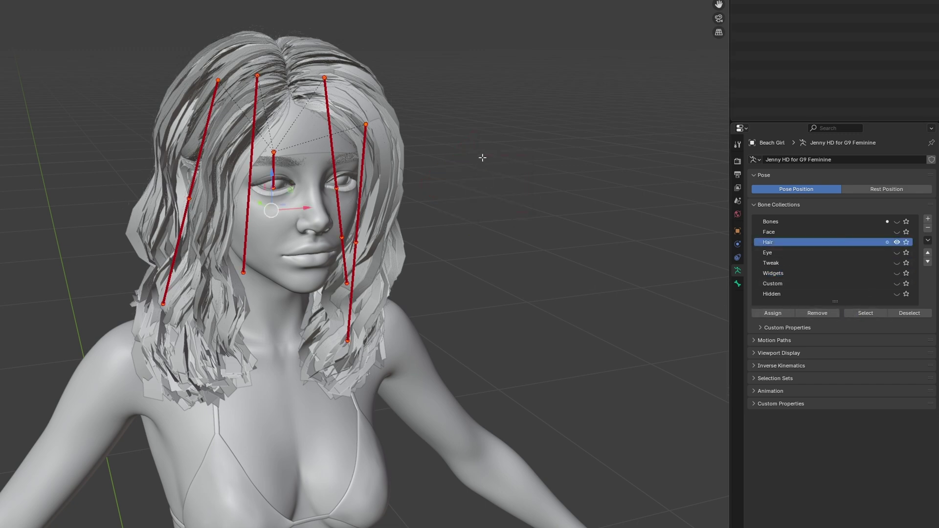
pyautogui.rightClick(494, 144)
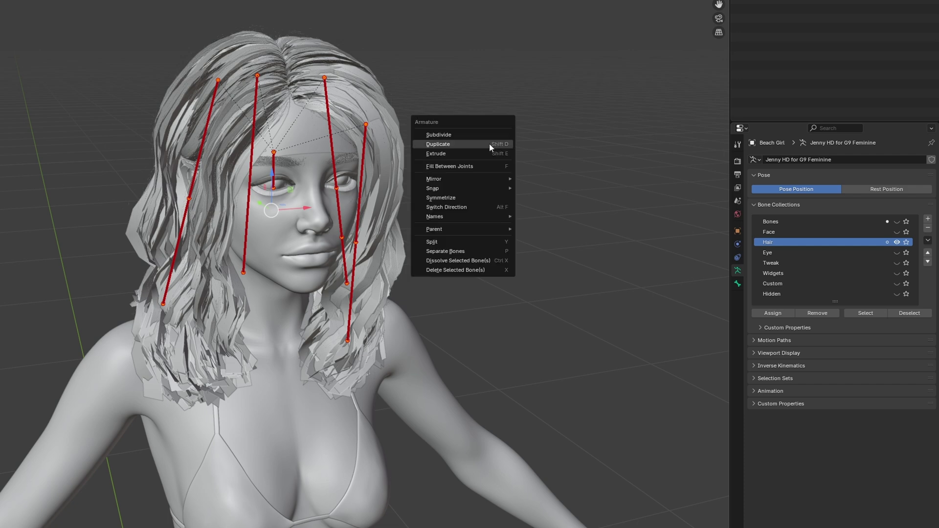
pyautogui.click(489, 144)
pyautogui.press('Escape')
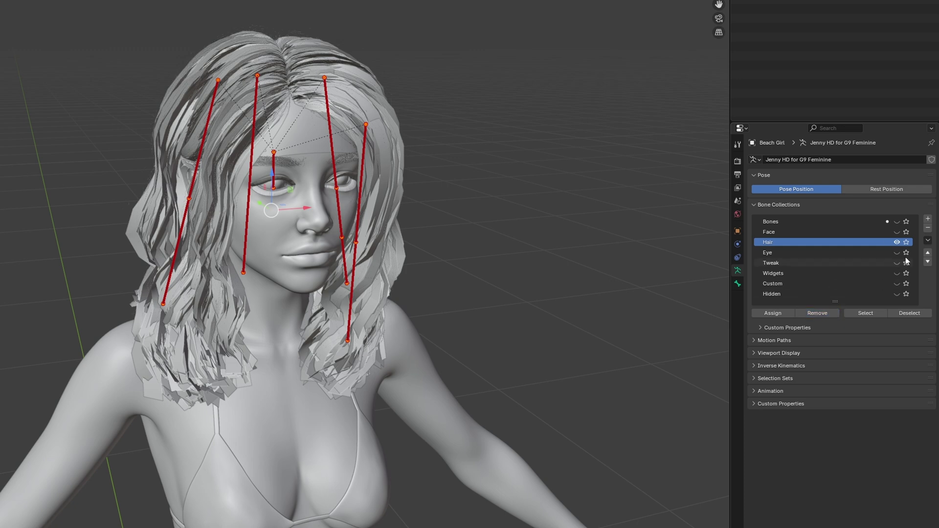
# Step: Assign the duplicated bones to a new bone collection named Hair Windy and toggle that collection's visibility
pyautogui.click(929, 219)
pyautogui.doubleClick(784, 252)
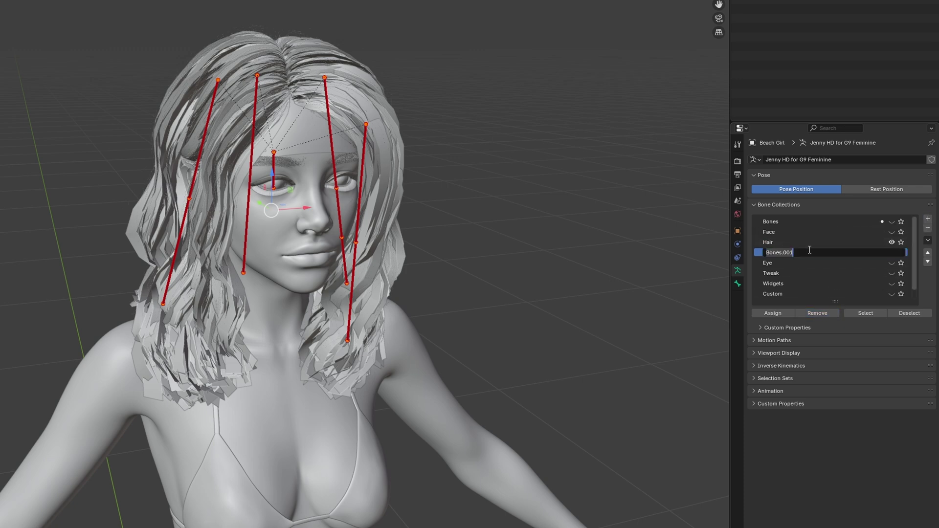
pyautogui.write('Hair Windy')
pyautogui.press('Return')
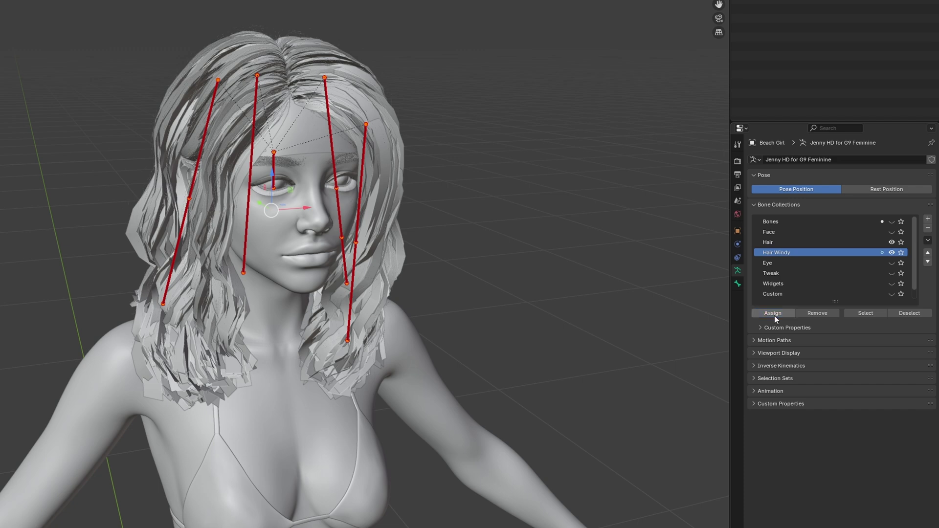
pyautogui.click(761, 315)
pyautogui.click(892, 252)
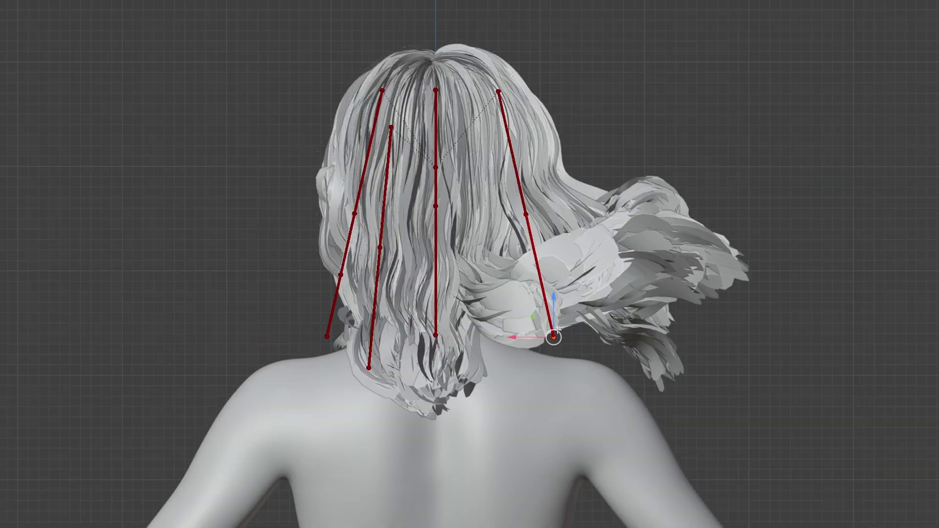
# Step: Reposition the joints of the duplicated hair bones so the chains follow the windblown strands at the back, sides and fringe
pyautogui.moveTo(558, 329); pyautogui.dragTo(549, 210)
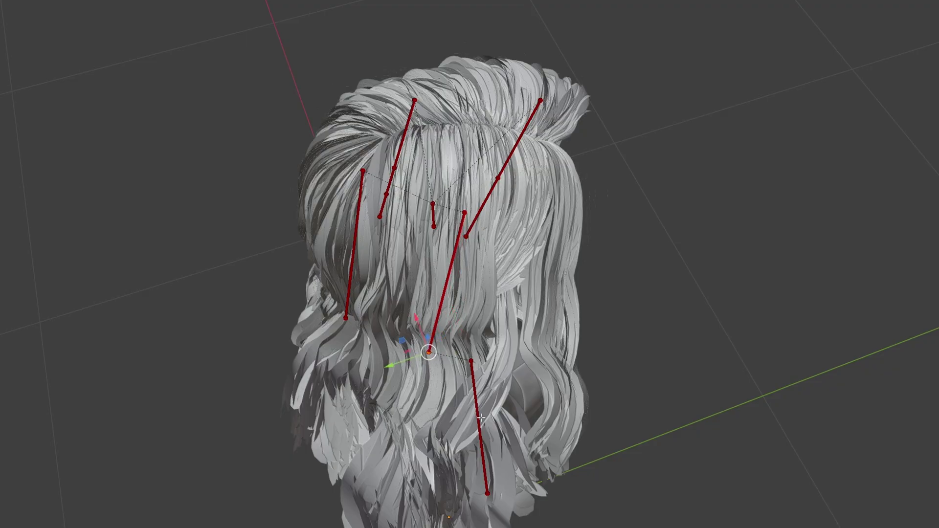
pyautogui.moveTo(481, 418); pyautogui.dragTo(438, 431)
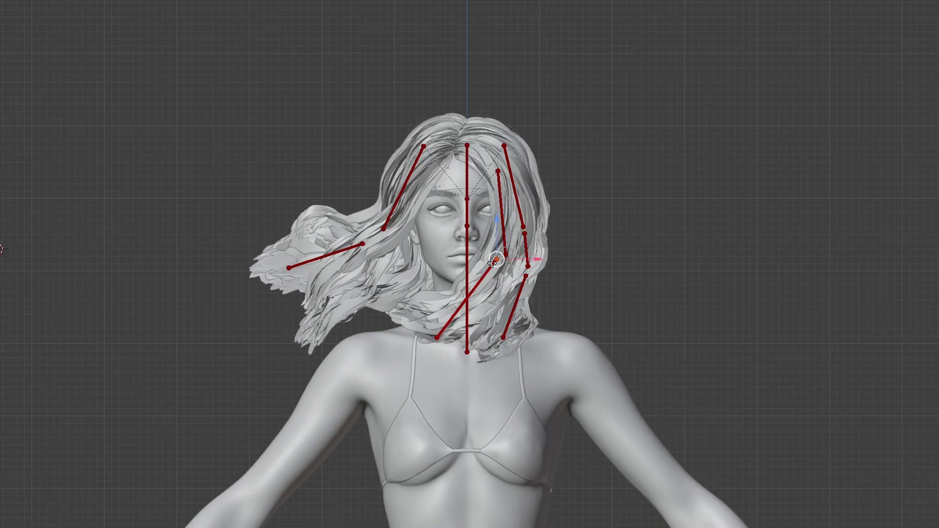
pyautogui.moveTo(492, 263); pyautogui.dragTo(485, 271)
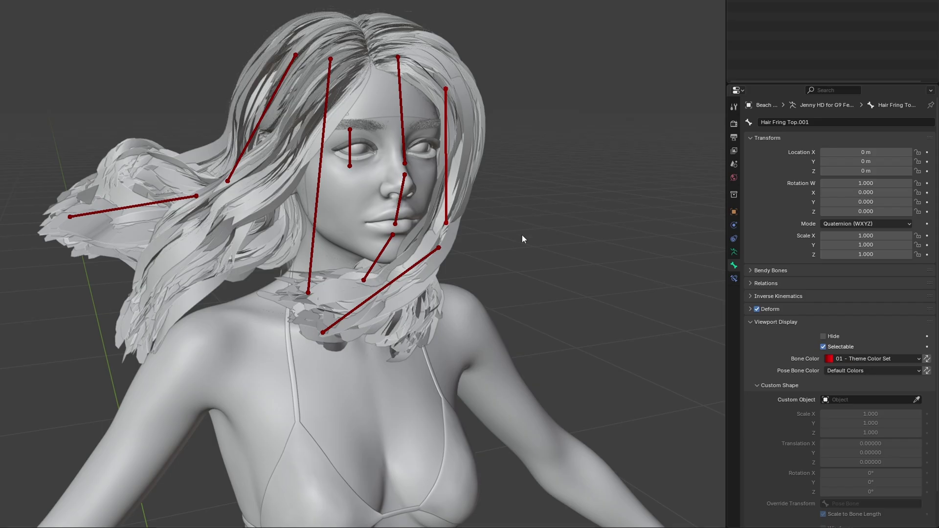
# Step: Rename the duplicated fringe bones, replacing the numeric suffix with Windy
pyautogui.click(446, 182)
pyautogui.click(800, 122)
pyautogui.moveTo(798, 122); pyautogui.dragTo(854, 123)
pyautogui.write('Windy')
pyautogui.press('Return')
pyautogui.click(801, 123)
pyautogui.press('Return')
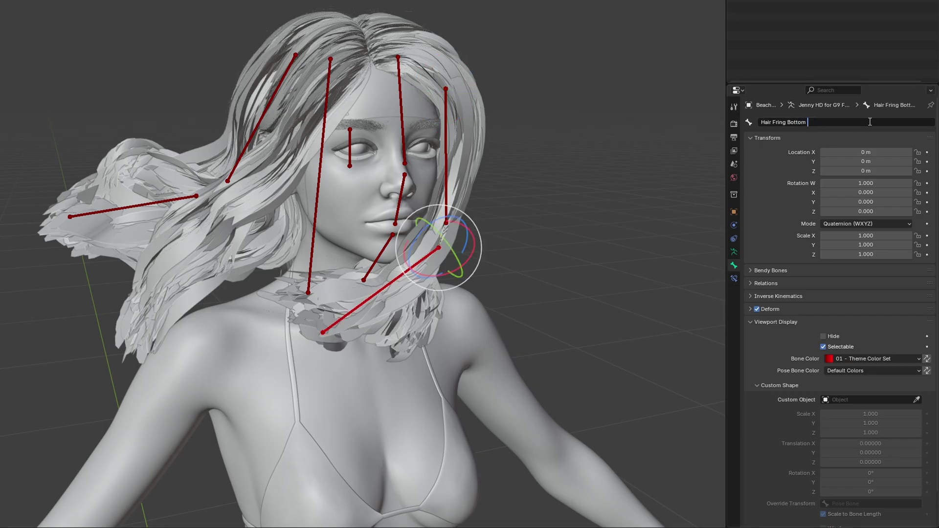
pyautogui.press('Return')
# Step: Give the remaining duplicated bones along the sides and back of the hair the Windy suffix
pyautogui.click(321, 168)
pyautogui.click(788, 123)
pyautogui.write('Windy')
pyautogui.moveTo(786, 123); pyautogui.dragTo(856, 123)
pyautogui.press('Return')
pyautogui.click(265, 122)
pyautogui.click(798, 122)
pyautogui.write('Windy')
pyautogui.press('Return')
pyautogui.click(193, 195)
pyautogui.click(808, 123)
pyautogui.press('BackSpace')
pyautogui.press('BackSpace')
pyautogui.press('BackSpace')
pyautogui.press('BackSpace')
pyautogui.write('Windy')
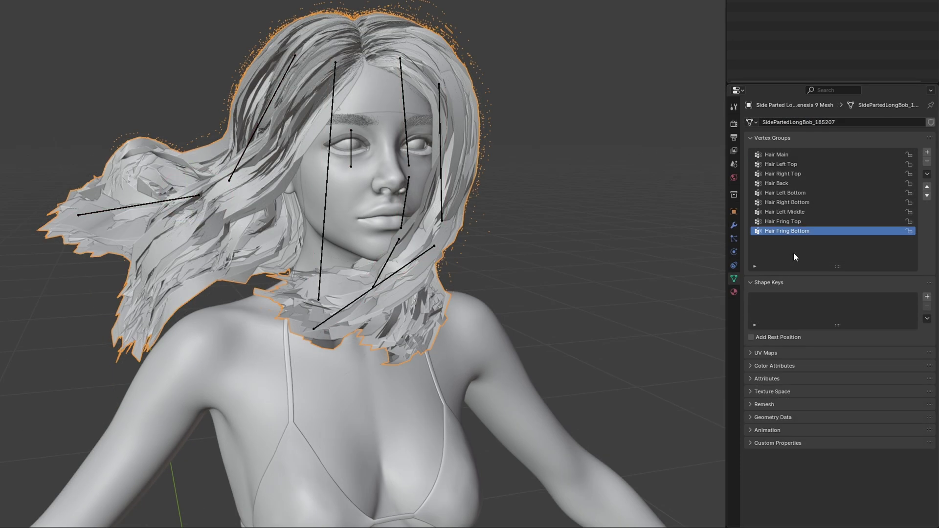
# Step: Append Windy to the names of the windblown hair mesh's vertex groups, from Hair Main to Hair Fring Bottom
pyautogui.doubleClick(798, 154)
pyautogui.doubleClick(794, 154)
pyautogui.moveTo(787, 154); pyautogui.dragTo(818, 161)
pyautogui.doubleClick(799, 164)
pyautogui.write('Windy')
pyautogui.doubleClick(799, 174)
pyautogui.write('Windy')
pyautogui.doubleClick(805, 185)
pyautogui.write('Windy')
pyautogui.doubleClick(807, 193)
pyautogui.write('Windy')
pyautogui.doubleClick(810, 202)
pyautogui.write('Windy')
pyautogui.doubleClick(810, 212)
pyautogui.write('Windy')
pyautogui.doubleClick(811, 221)
pyautogui.write('Windy')
pyautogui.doubleClick(788, 231)
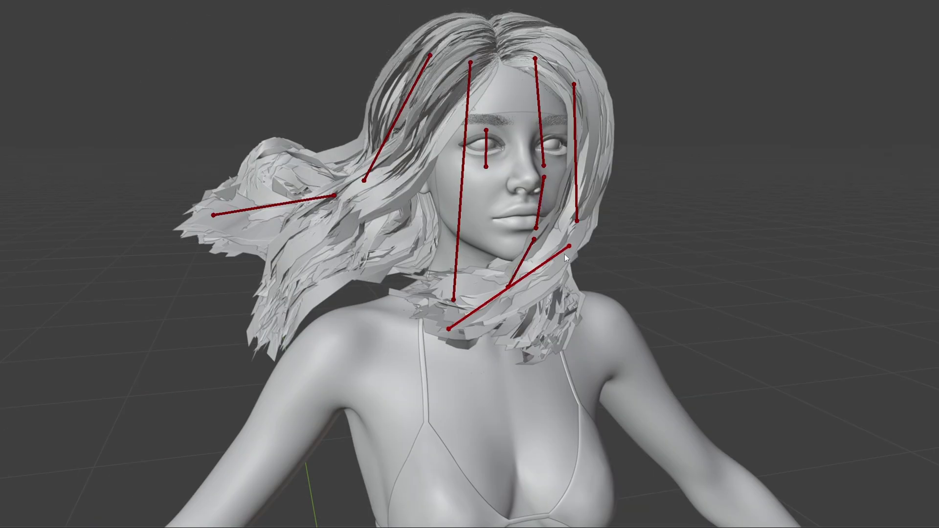
# Step: Move the lower front hair bone to test how it deforms the strands beside the chin, and test the side bone above it
pyautogui.click(565, 254)
pyautogui.press('r')
pyautogui.press('y')
pyautogui.press('g')
pyautogui.click(581, 240)
pyautogui.click(578, 200)
pyautogui.press('g')
pyautogui.rightClick(582, 211)
# Step: Test the deformation of the far-side and blown-back strands by moving and rotating their Windy bones
pyautogui.click(405, 103)
pyautogui.press('g')
pyautogui.click(410, 117)
pyautogui.hotkey('ctrl', 'z')
pyautogui.click(323, 199)
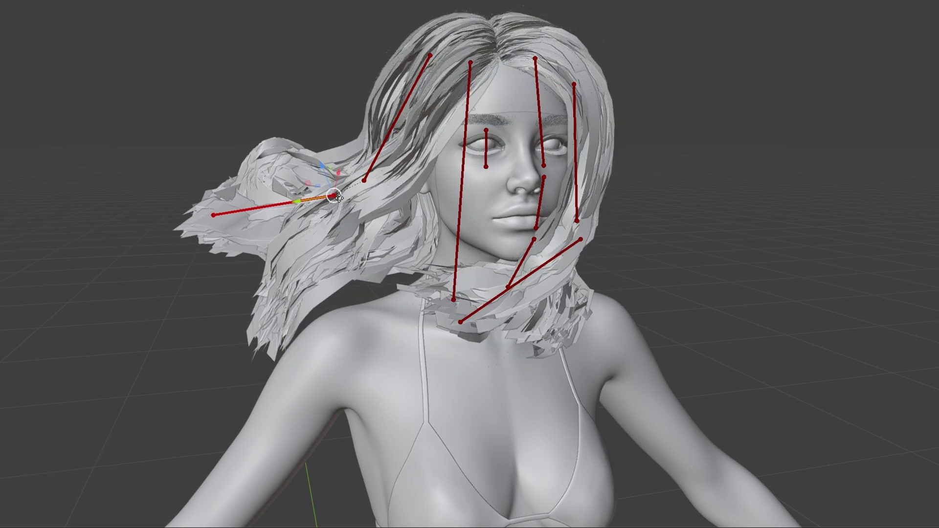
pyautogui.press('g')
pyautogui.click(320, 206)
pyautogui.click(462, 181)
pyautogui.press('r')
pyautogui.press('r')
pyautogui.rightClick(463, 181)
pyautogui.click(689, 162)
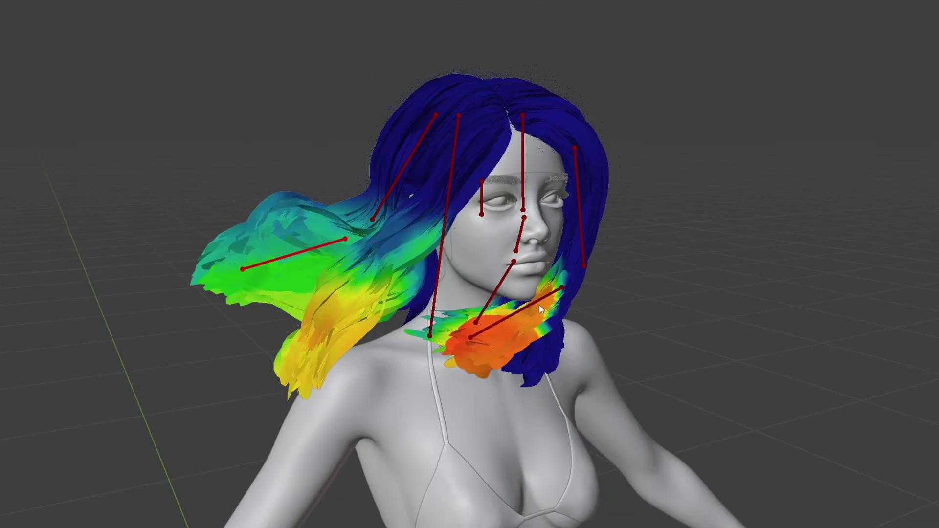
# Step: Examine the Windy bones' weights in Weight Paint mode and bring up the brush's weight, radius and strength settings
pyautogui.keyDown('ctrl'); pyautogui.click(539, 305); pyautogui.keyUp('ctrl')
pyautogui.keyDown('ctrl'); pyautogui.click(509, 283); pyautogui.keyUp('ctrl')
pyautogui.rightClick(357, 233)
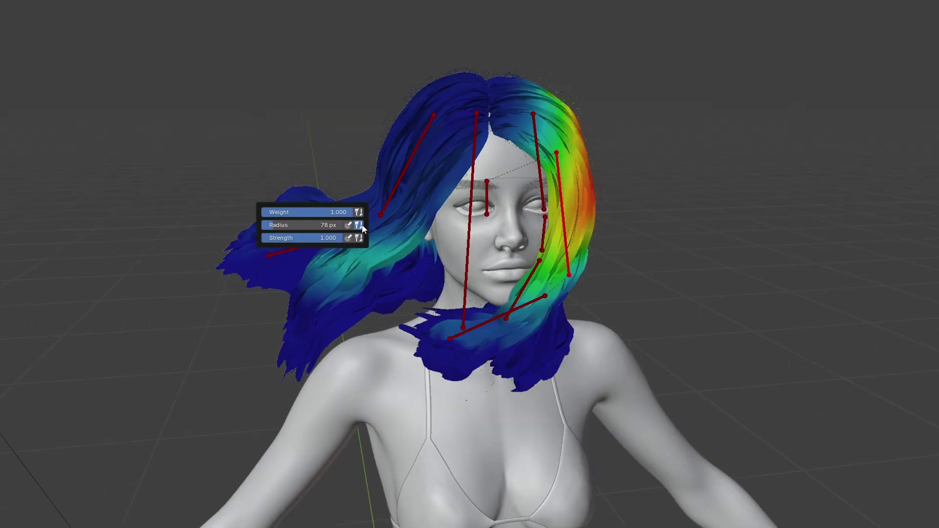
pyautogui.press('r')
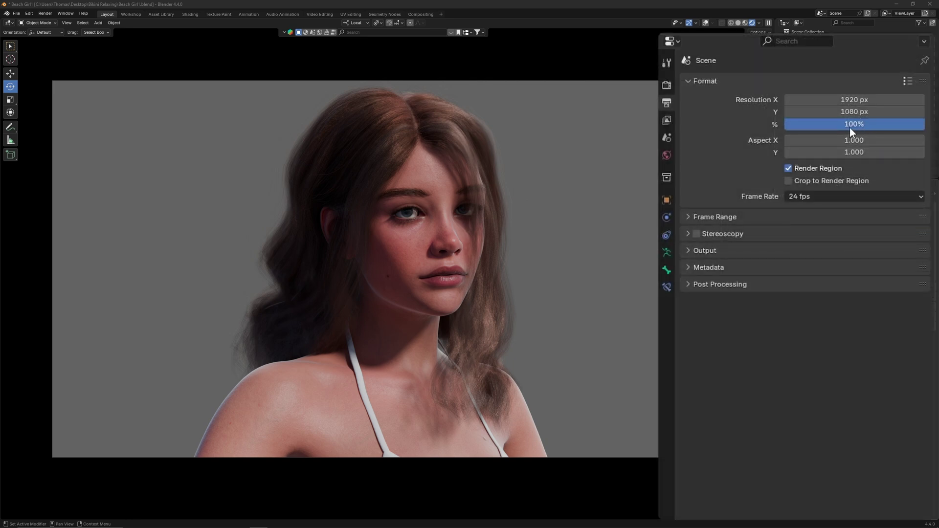
# Step: Set the render resolution percentage to 250%
pyautogui.click(871, 125)
pyautogui.write('250')
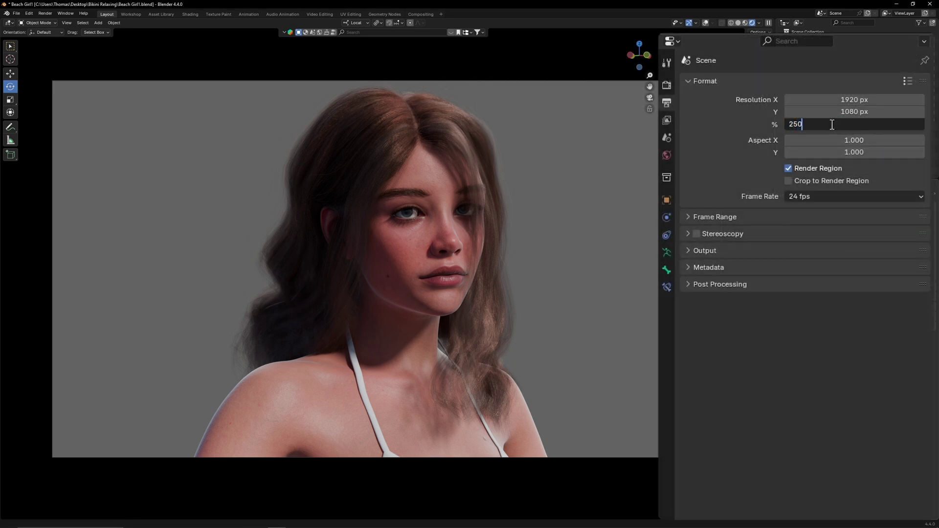
pyautogui.press('Return')
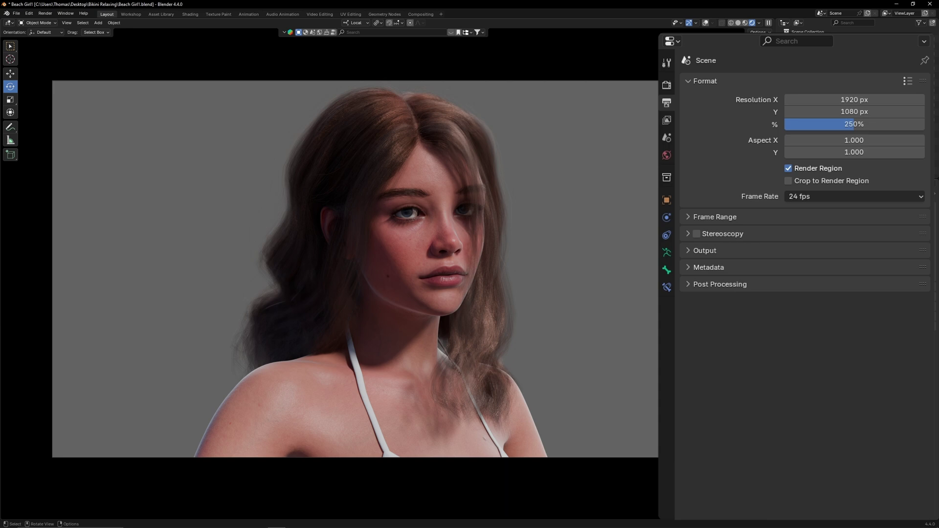
# Step: Set the Cycles transparent max bounces to 500
pyautogui.click(667, 85)
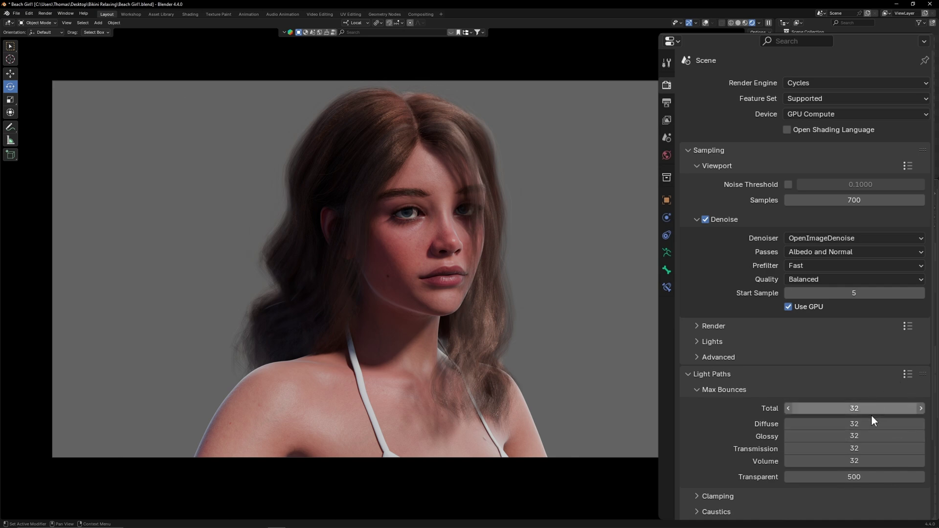
pyautogui.click(884, 478)
pyautogui.write('10')
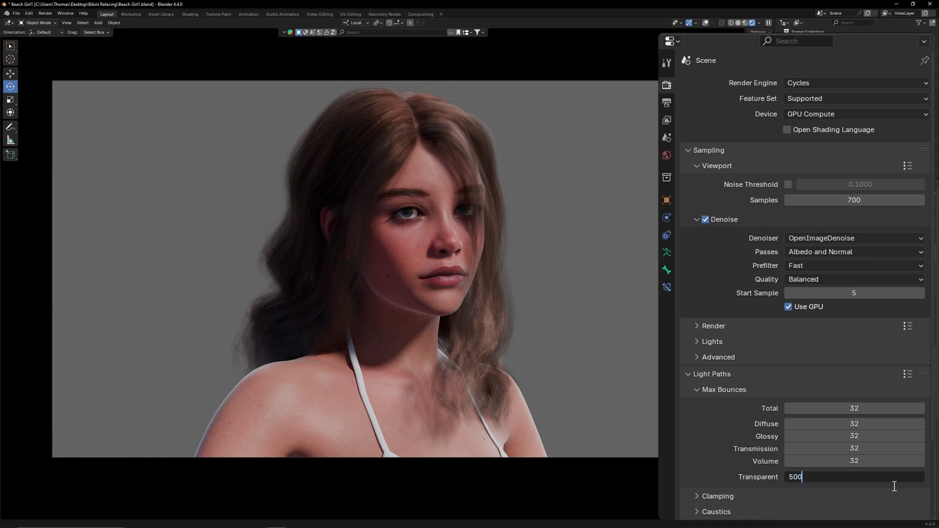
pyautogui.press('Return')
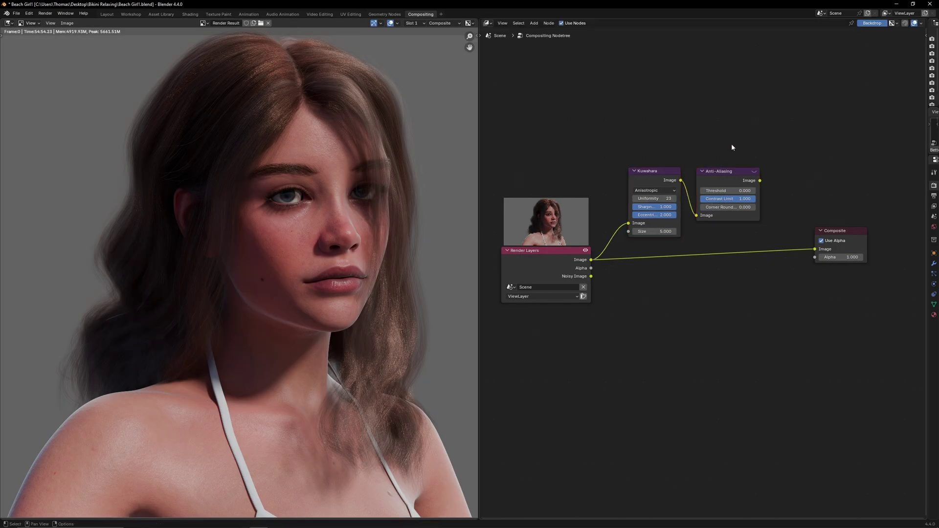
# Step: Connect the Anti-Aliasing output to the Composite node, try rerouting its input, and set the Kuwahara size to 10
pyautogui.moveTo(760, 181); pyautogui.dragTo(815, 249)
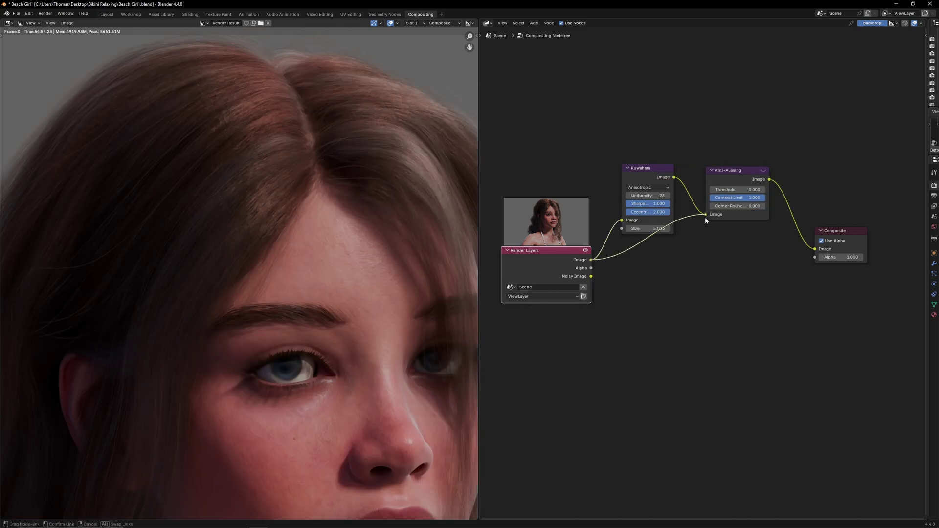
pyautogui.moveTo(706, 215); pyautogui.dragTo(680, 255)
pyautogui.click(654, 229)
pyautogui.write('10')
pyautogui.press('Return')
pyautogui.press('BackSpace')
# Step: Save the unfiltered render as Render Clean in a new folder named Renders
pyautogui.click(64, 23)
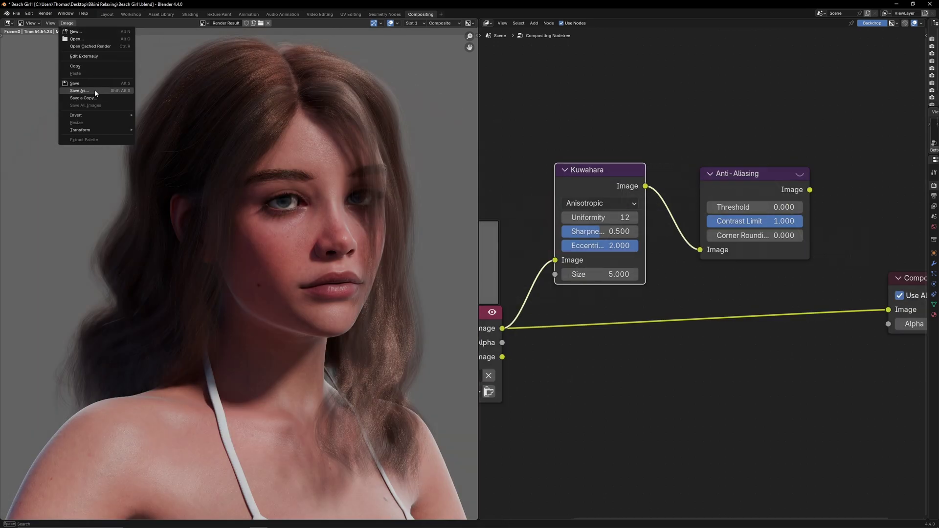
pyautogui.click(95, 92)
pyautogui.rightClick(338, 242)
pyautogui.click(352, 247)
pyautogui.write('Renders')
pyautogui.press('Return')
pyautogui.doubleClick(304, 128)
pyautogui.doubleClick(290, 429)
pyautogui.write('Re')
pyautogui.press('Return')
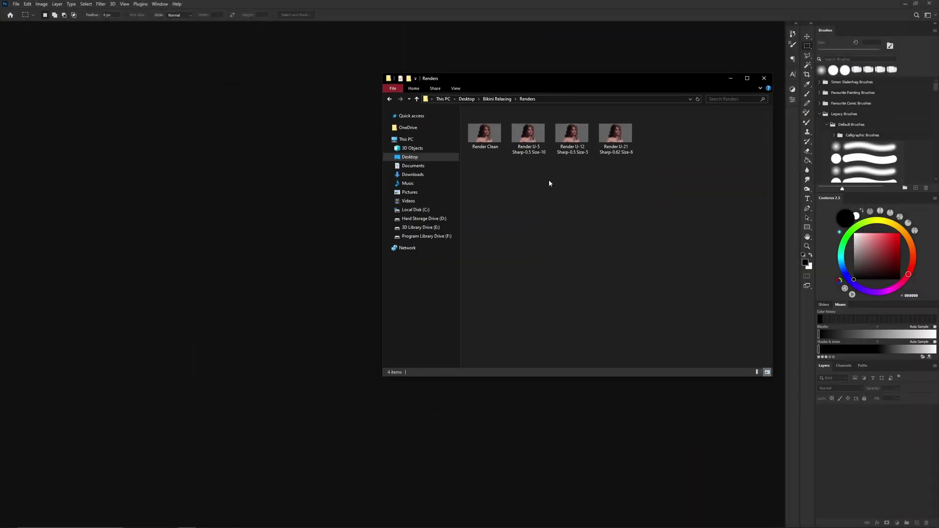
# Step: Switch to Photoshop, open the Render Clean image and place the three Kuwahara-filtered renders above it as layers
pyautogui.moveTo(483, 134); pyautogui.dragTo(304, 185)
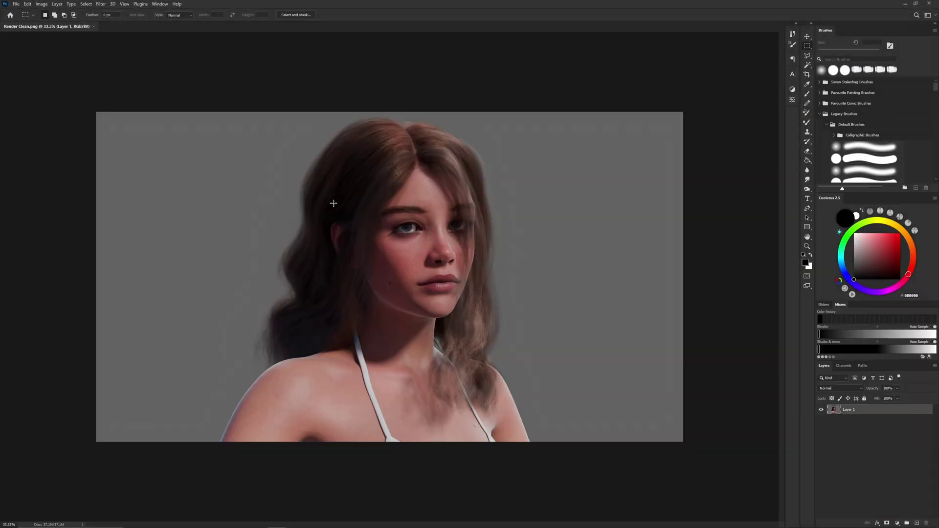
pyautogui.hotkey('alt', 'Tab')
pyautogui.moveTo(653, 202); pyautogui.dragTo(528, 132)
pyautogui.moveTo(528, 133); pyautogui.dragTo(310, 214)
pyautogui.press('Return')
pyautogui.press('Return')
pyautogui.press('Return')
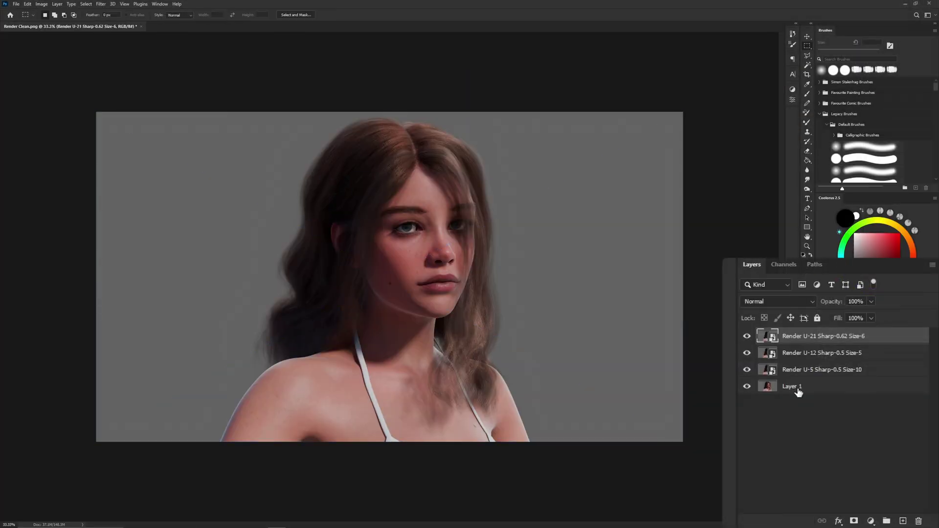
# Step: Rename the base layer as Render Clean
pyautogui.doubleClick(797, 390)
pyautogui.write('Re')
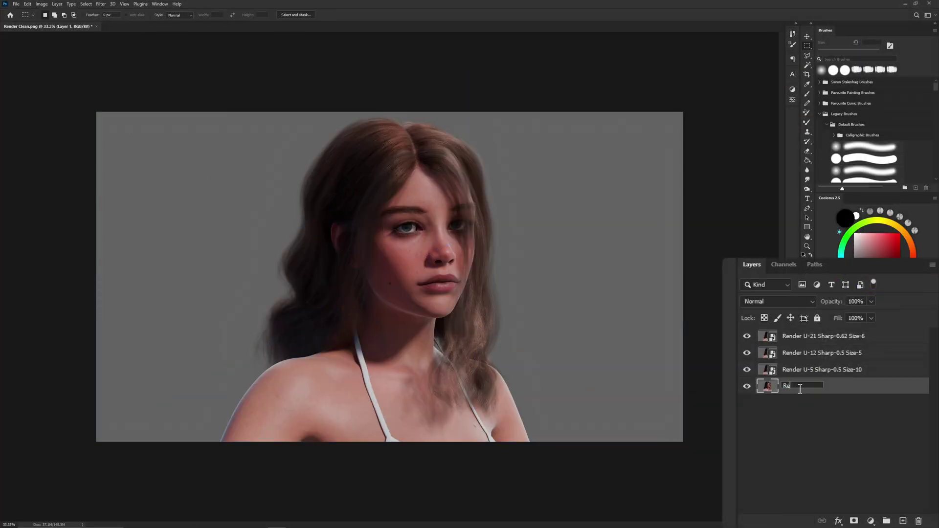
pyautogui.write('nder Clean')
pyautogui.click(775, 414)
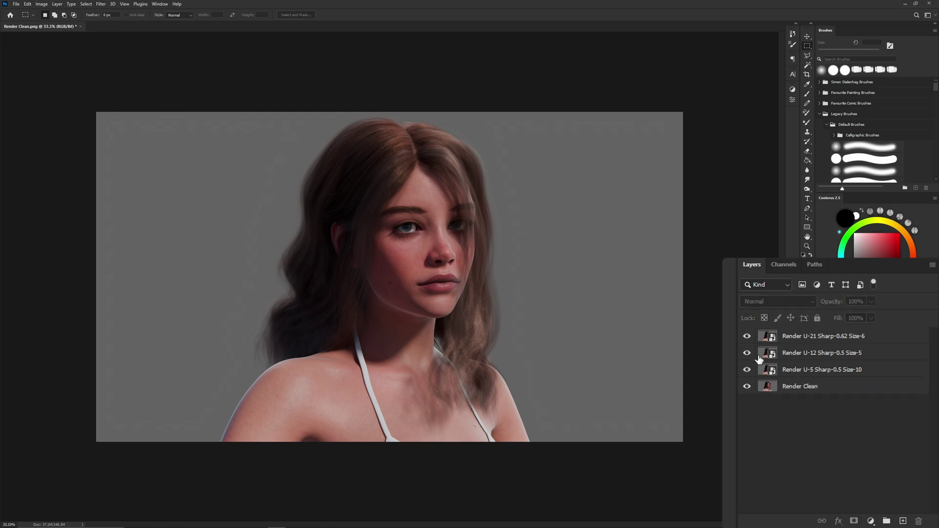
# Step: Hide the other filtered layers and add a black-filled mask to the Render U-5 Sharp-0.5 Size-10 layer
pyautogui.click(747, 336)
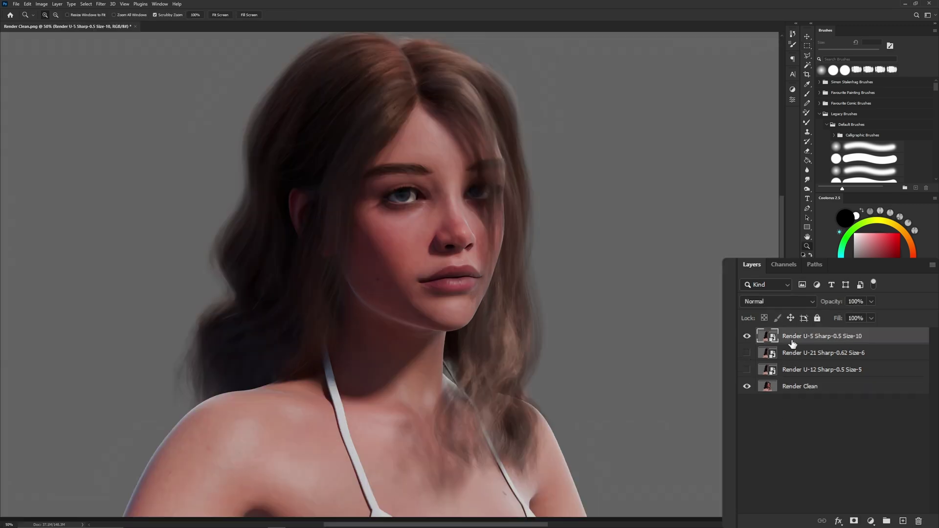
pyautogui.click(855, 521)
pyautogui.press('g')
pyautogui.click(555, 225)
# Step: Paint white on the U-5 layer's mask to reveal its filtered hair around the parting and the fringe
pyautogui.press('b')
pyautogui.scroll(1, 377, 143)
pyautogui.press('x')
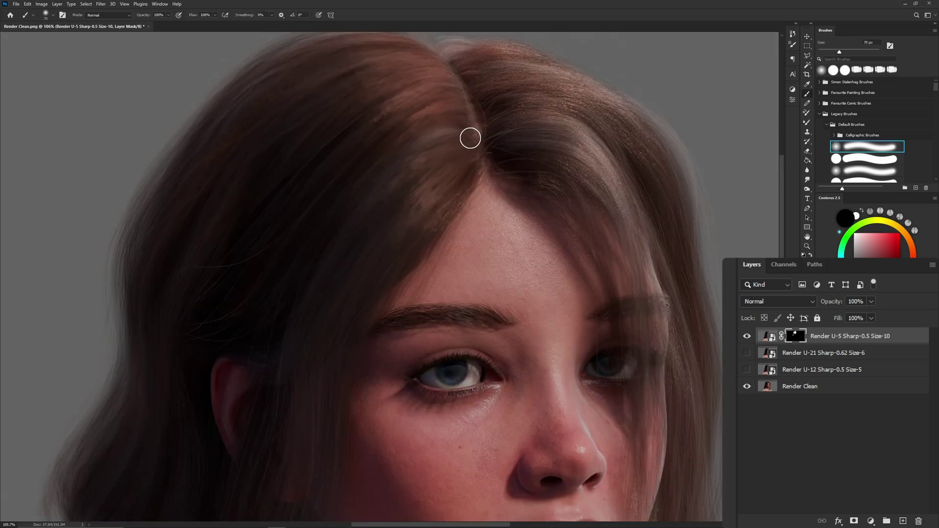
pyautogui.press('x')
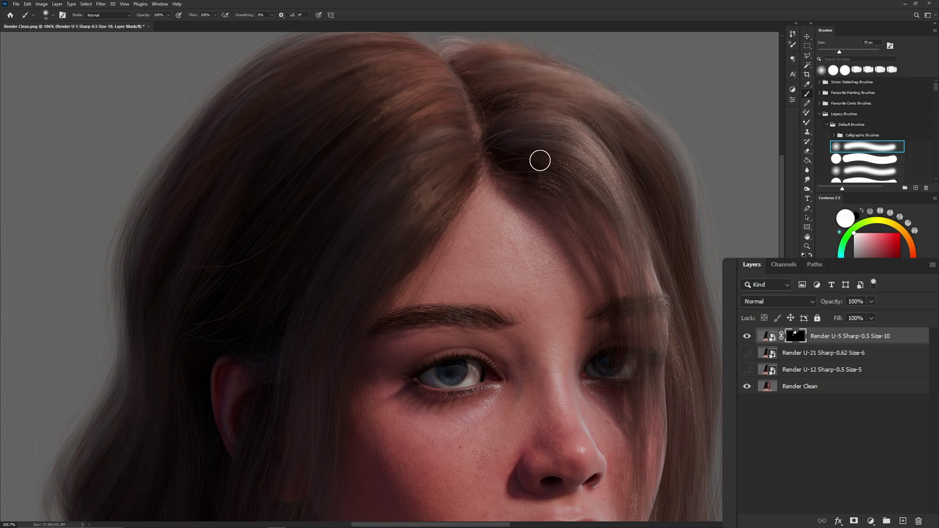
pyautogui.moveTo(618, 202)
pyautogui.mouseDown()
pyautogui.moveTo(654, 258)
pyautogui.moveTo(703, 384)
pyautogui.mouseUp()
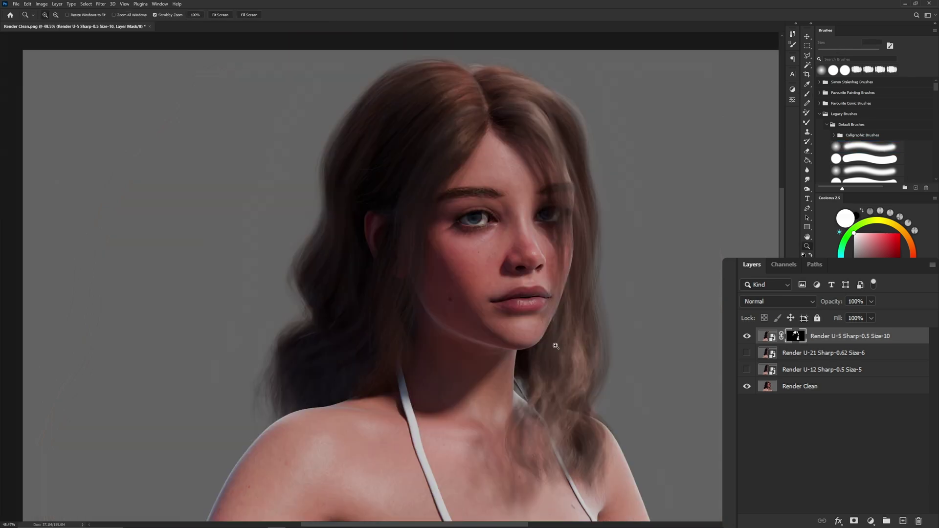
# Step: Move the U-5 layer down to just above Render Clean, show the U-21 layer and add an inverted mask to it
pyautogui.moveTo(835, 336); pyautogui.dragTo(835, 378)
pyautogui.click(747, 354)
pyautogui.click(759, 342)
pyautogui.click(855, 521)
pyautogui.hotkey('ctrl', 'i')
# Step: Brush on the U-21 layer's mask to blend its filtered strands into the hair on top of the head
pyautogui.click(456, 65)
pyautogui.click(456, 65)
pyautogui.press('b')
pyautogui.press('x')
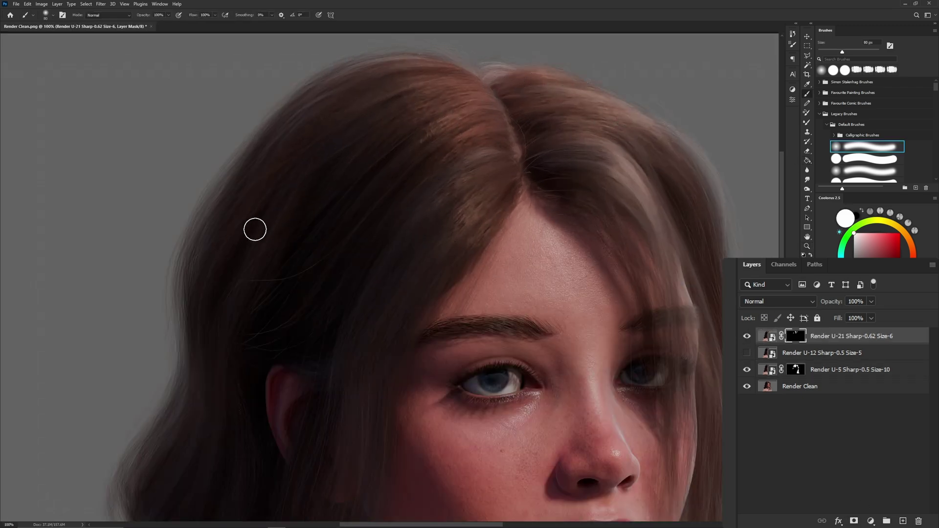
pyautogui.press('x')
pyautogui.click(896, 335)
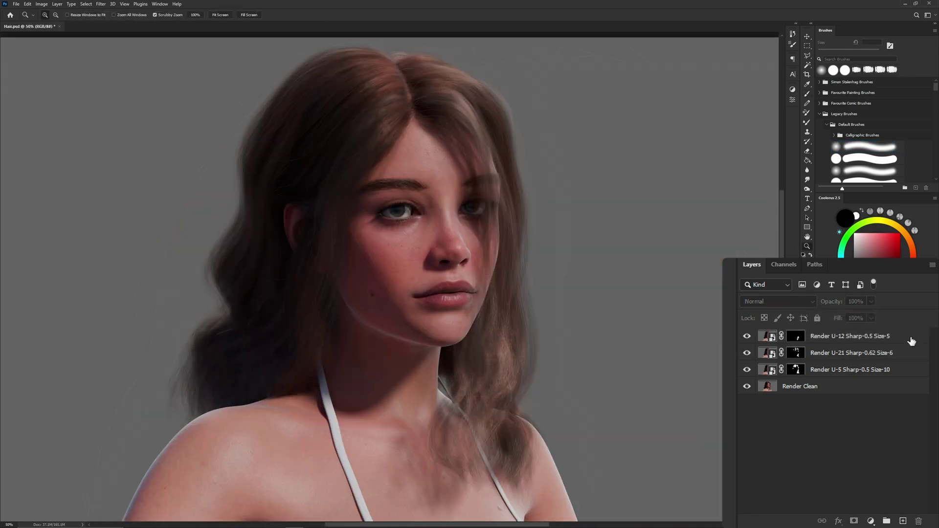
# Step: Group the three masked render layers and name the group Hair Group
pyautogui.click(912, 341)
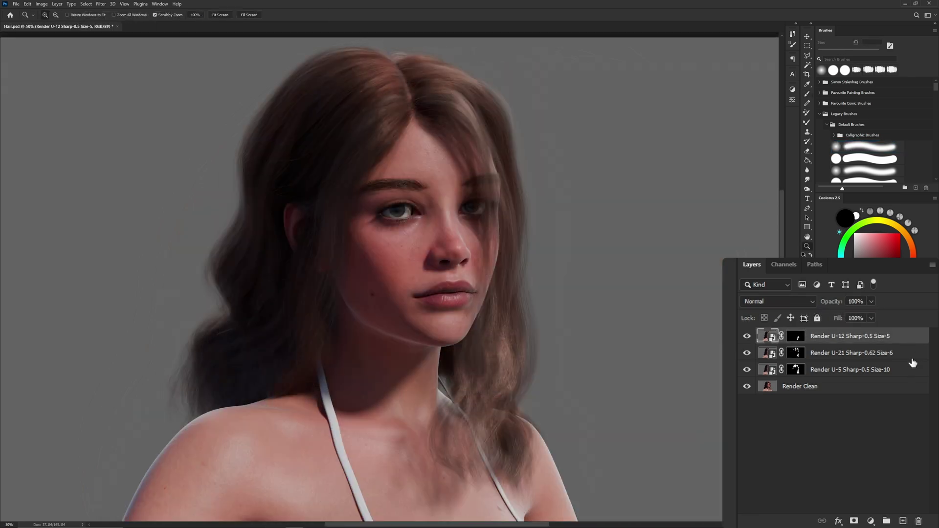
pyautogui.keyDown('shift'); pyautogui.click(910, 374); pyautogui.keyUp('shift')
pyautogui.click(887, 521)
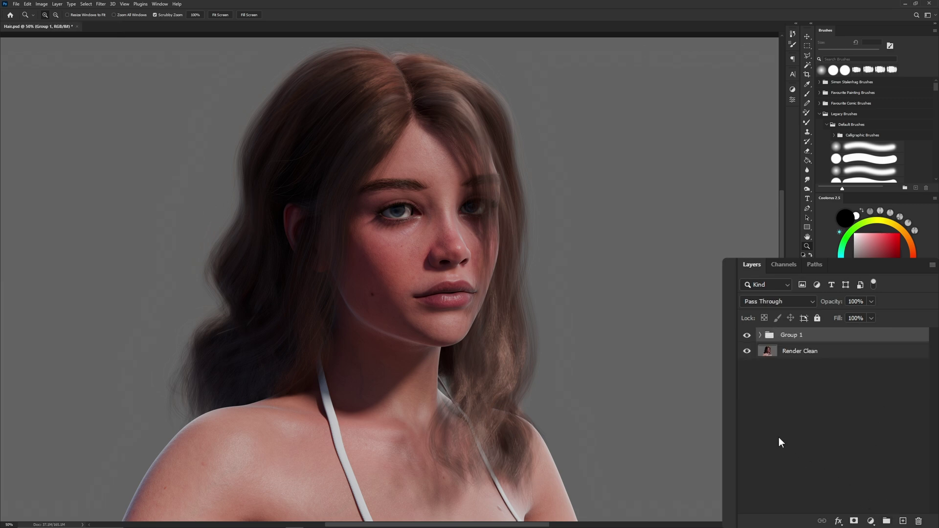
pyautogui.doubleClick(796, 335)
pyautogui.write('Hair Group')
pyautogui.press('Return')
# Step: Reduce the Hair Group's opacity while comparing the filtered hair at 100% zoom
pyautogui.hotkey('ctrl', '1')
pyautogui.click(872, 302)
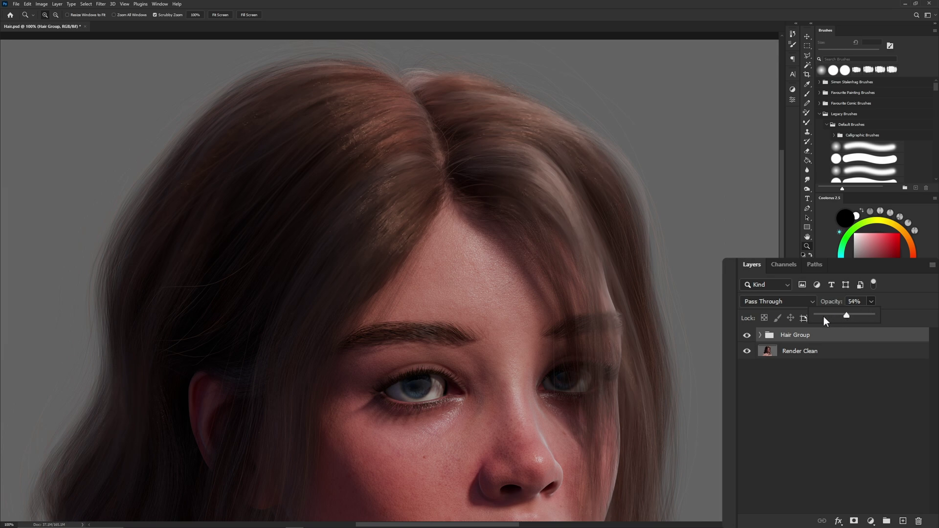
pyautogui.moveTo(847, 316); pyautogui.dragTo(861, 316)
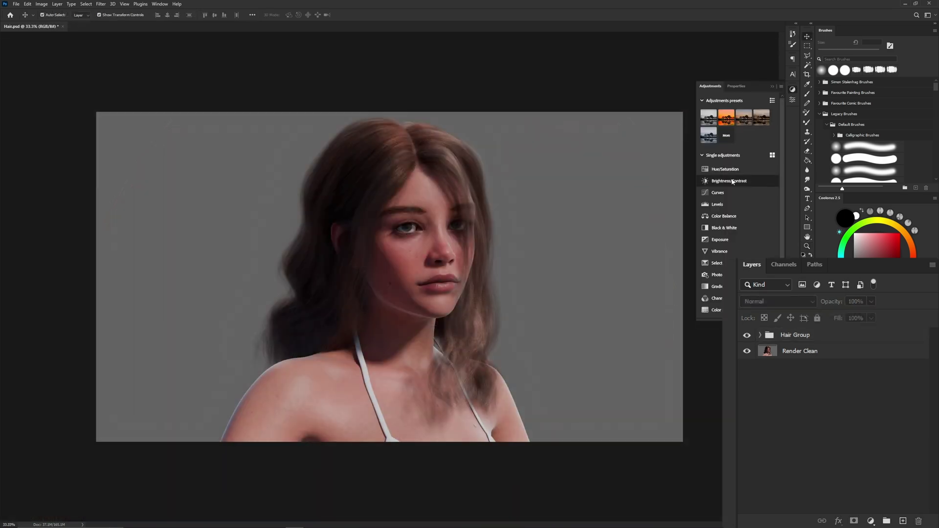
# Step: Add a Brightness/Contrast adjustment layer, delete its mask and raise the brightness slightly
pyautogui.click(694, 181)
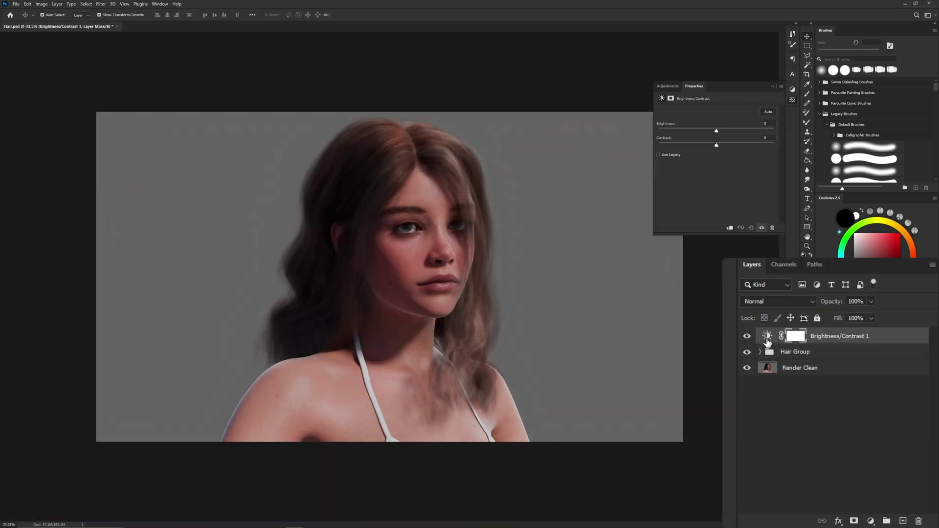
pyautogui.rightClick(794, 340)
pyautogui.click(819, 362)
pyautogui.moveTo(716, 131)
pyautogui.mouseDown()
pyautogui.moveTo(731, 130)
pyautogui.moveTo(725, 118)
pyautogui.mouseUp()
pyautogui.click(772, 86)
# Step: Add a Vibrance adjustment layer and delete its mask
pyautogui.click(793, 90)
pyautogui.click(722, 226)
pyautogui.rightClick(787, 336)
pyautogui.click(839, 361)
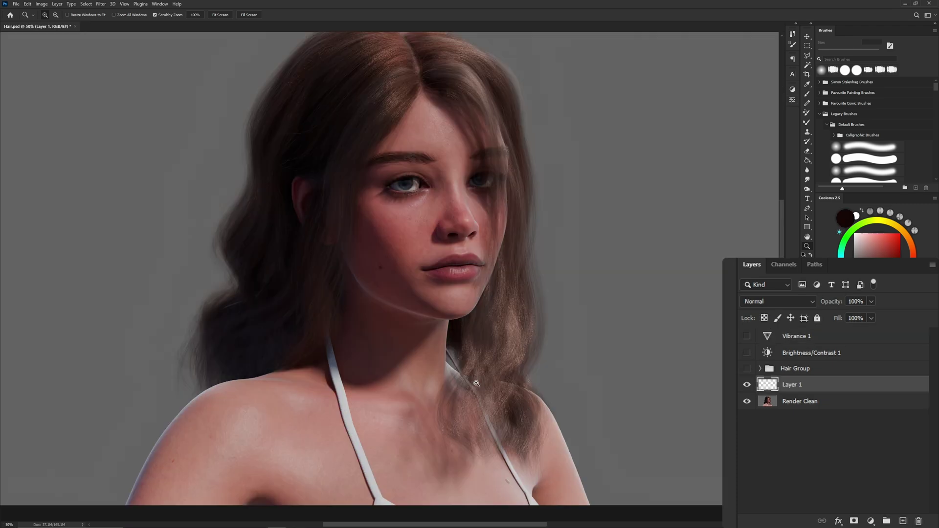
# Step: Paint a sampled dark hair colour on Layer 1 over the gap and strap between the neck and the hair
pyautogui.keyDown('alt'); pyautogui.scroll(5, 485, 304); pyautogui.keyUp('alt')
pyautogui.press('i')
pyautogui.scroll(-2, 477, 284)
pyautogui.press('b')
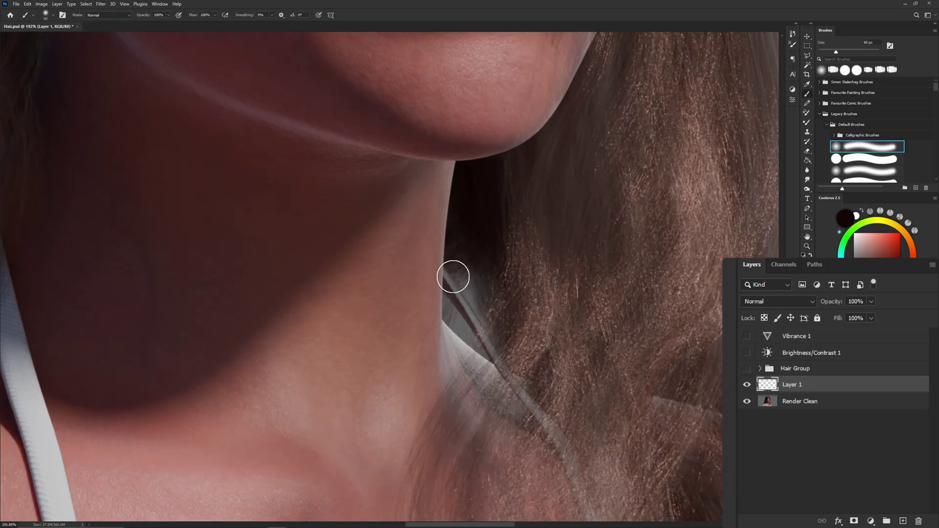
pyautogui.moveTo(450, 308)
pyautogui.mouseDown()
pyautogui.moveTo(457, 249)
pyautogui.moveTo(478, 325)
pyautogui.moveTo(568, 368)
pyautogui.mouseUp()
pyautogui.scroll(-1, 478, 325)
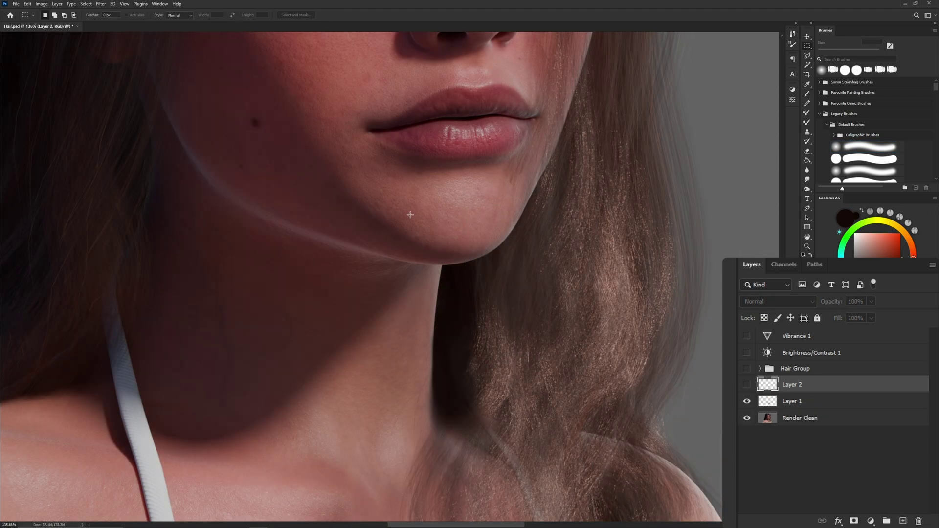
# Step: Add a new layer and erase the hard edges of the copied hair patch on Layer 3 beside the neck
pyautogui.hotkey('ctrl', 'shift', 'alt', 'n')
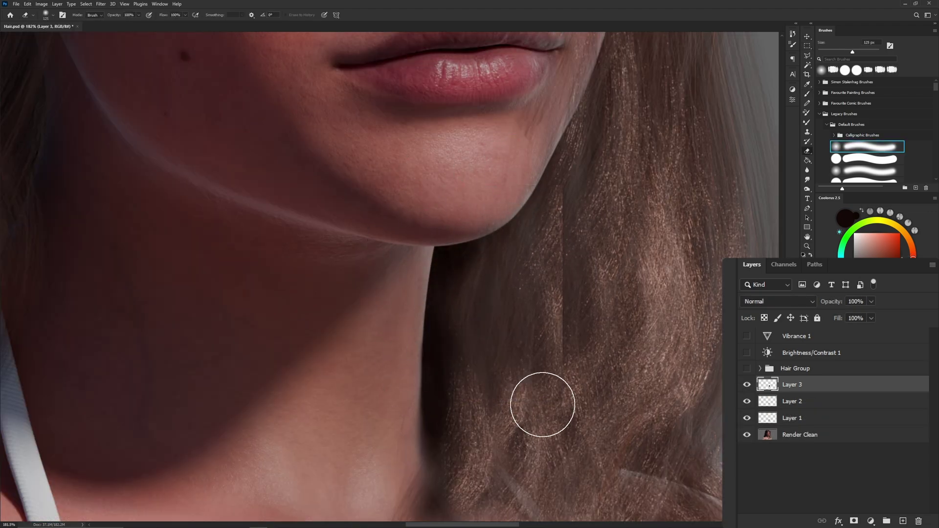
pyautogui.moveTo(542, 404); pyautogui.dragTo(593, 383)
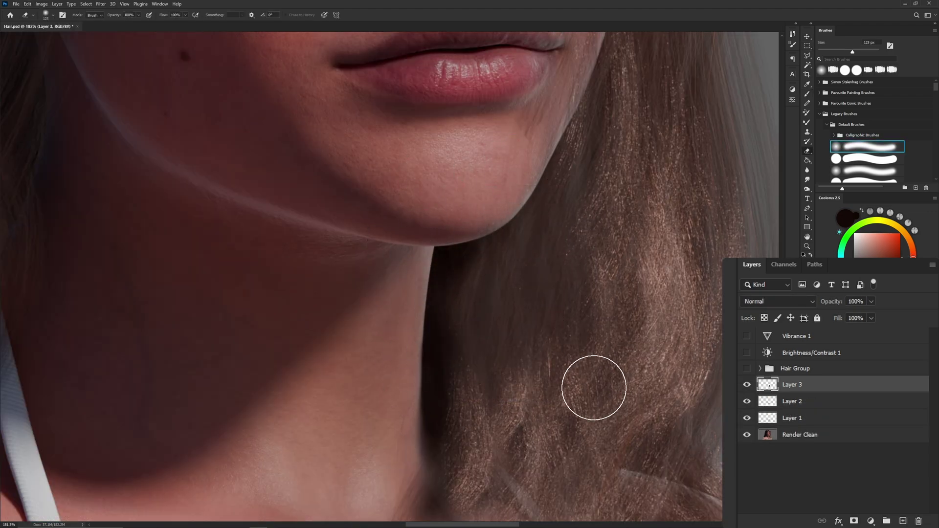